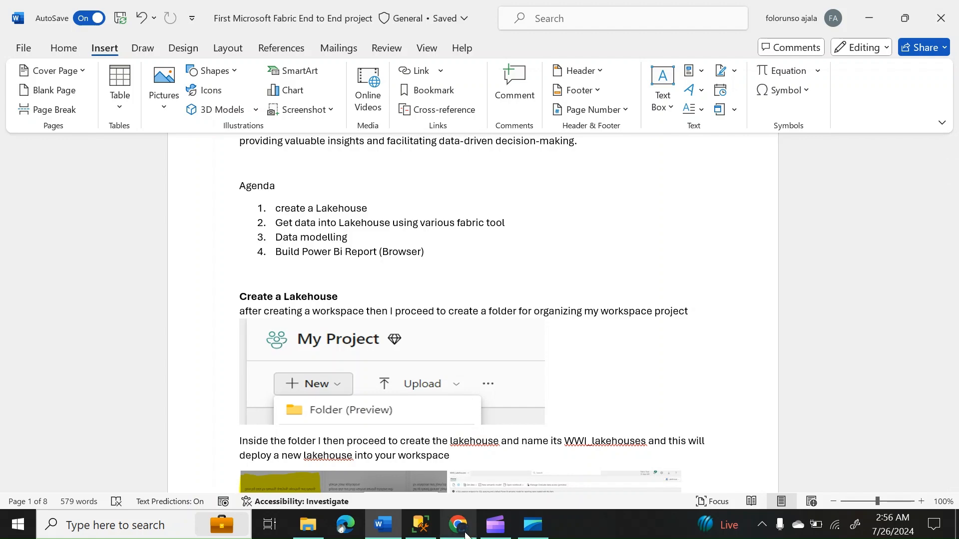
Switch to Power BI in Chrome and start creating a new workspace.
mouse_move(465, 534)
click(463, 476)
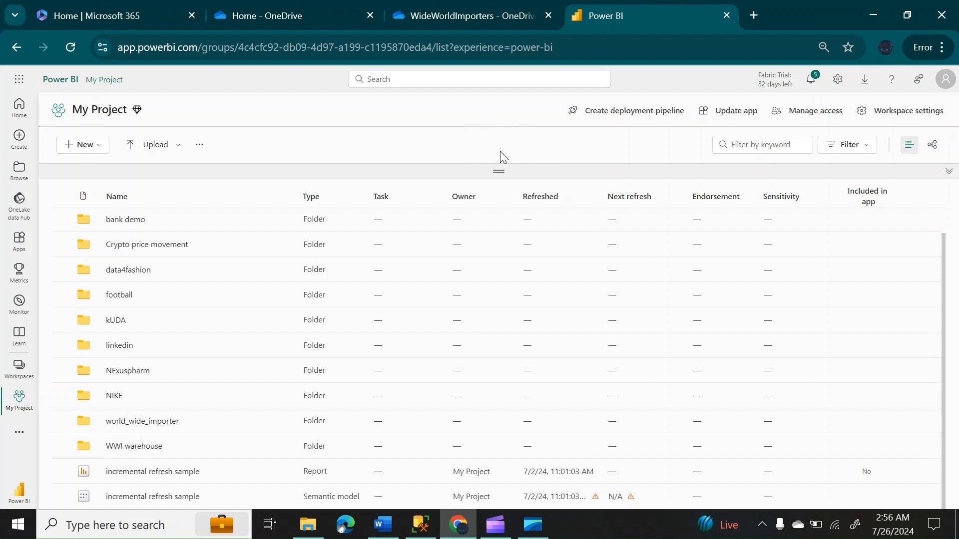
click(19, 497)
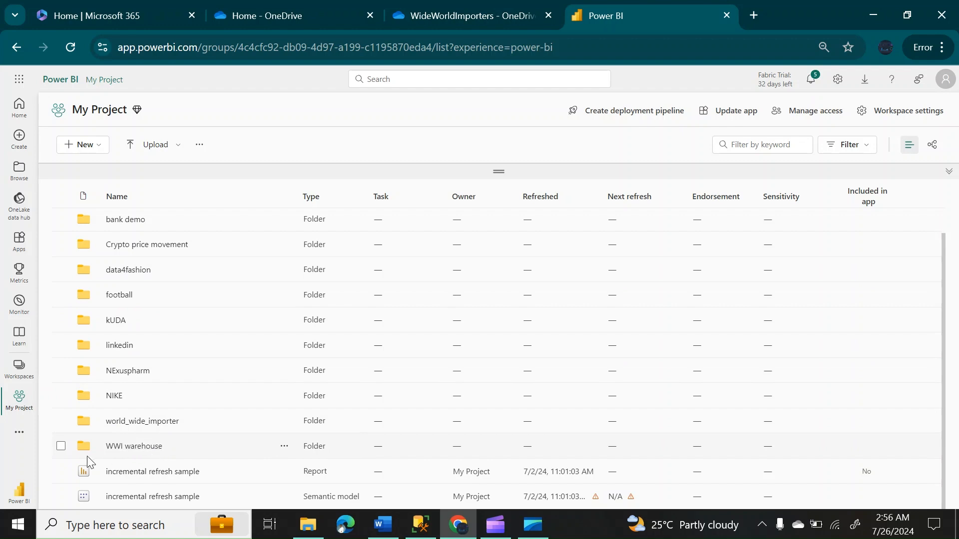
click(19, 369)
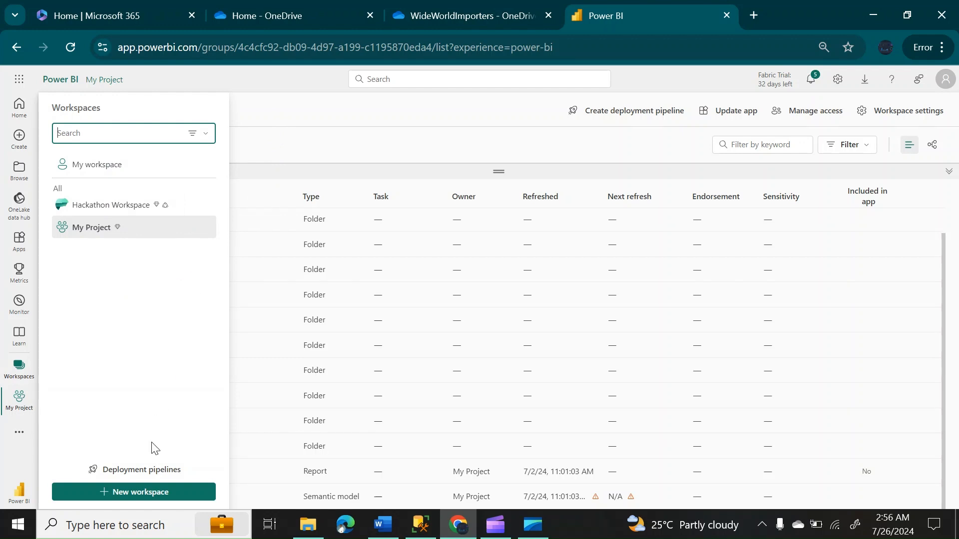
click(147, 493)
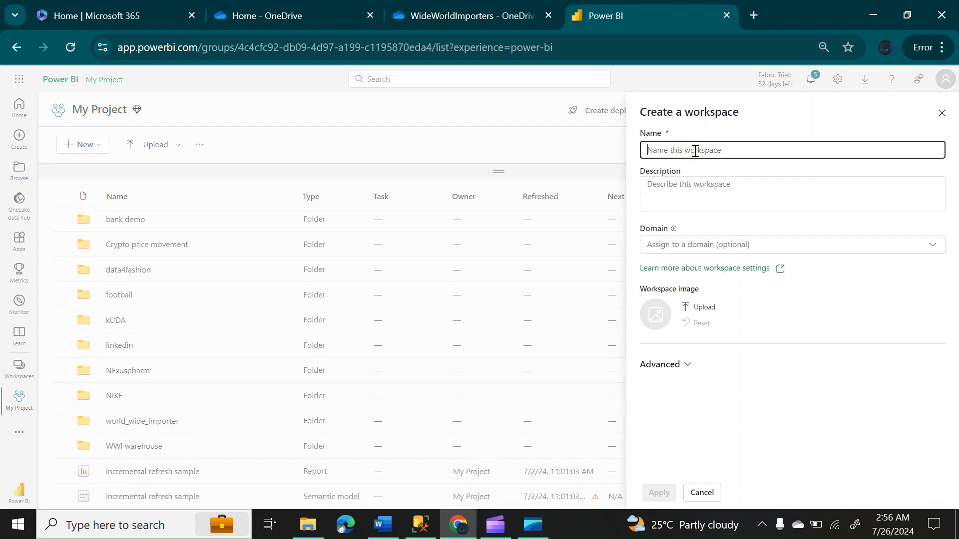
Name the new workspace WWI_DEMO.
click(688, 151)
text(DEMO)
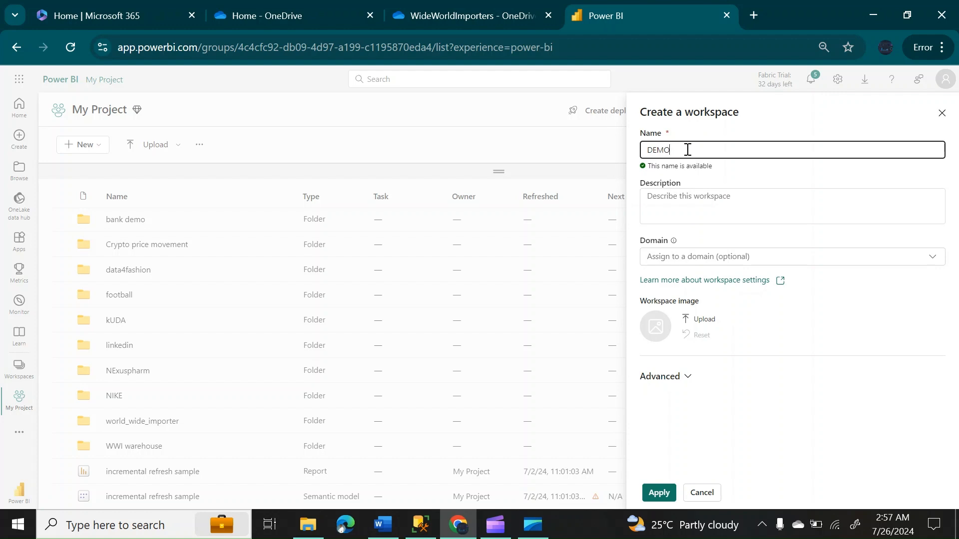
key(BackSpace)
key(BackSpace)
key(BackSpace)
key(BackSpace)
text(WWI)
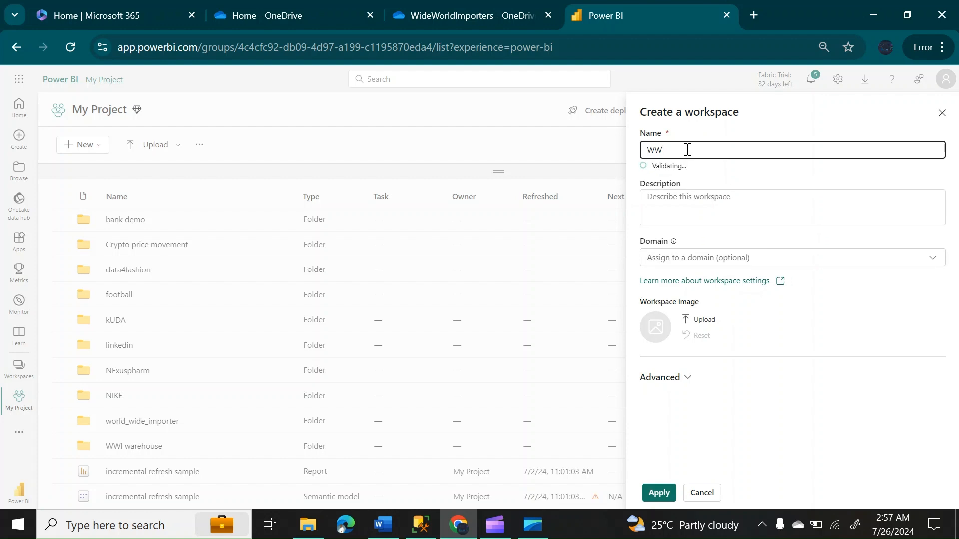
text(_D)
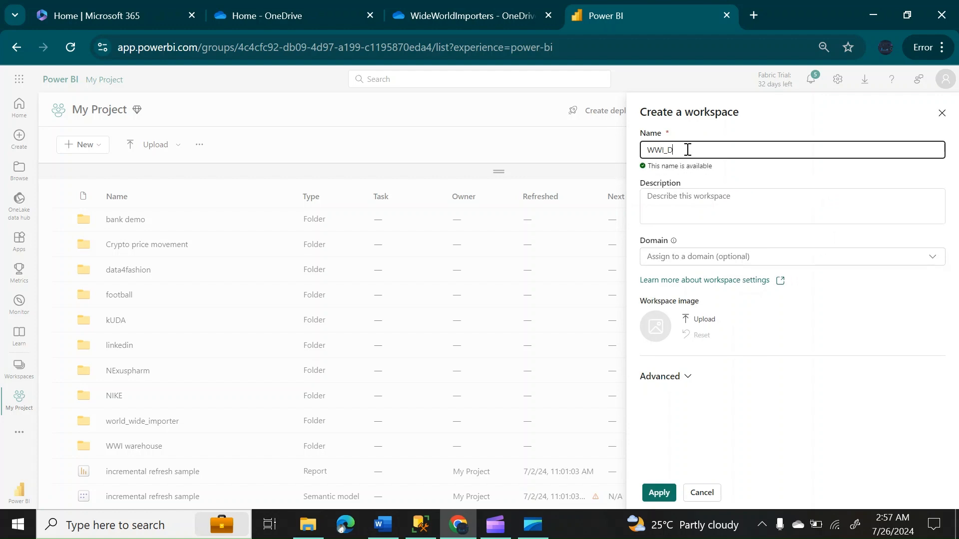
text(EMO)
Check the advanced license mode and semantic model storage settings, and create the workspace.
click(689, 378)
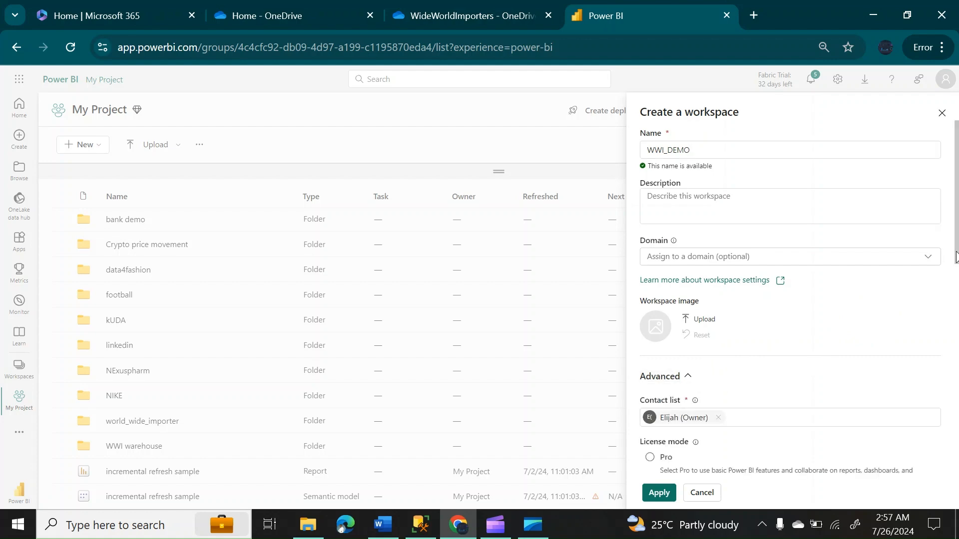
scroll(811, 330, down, 5)
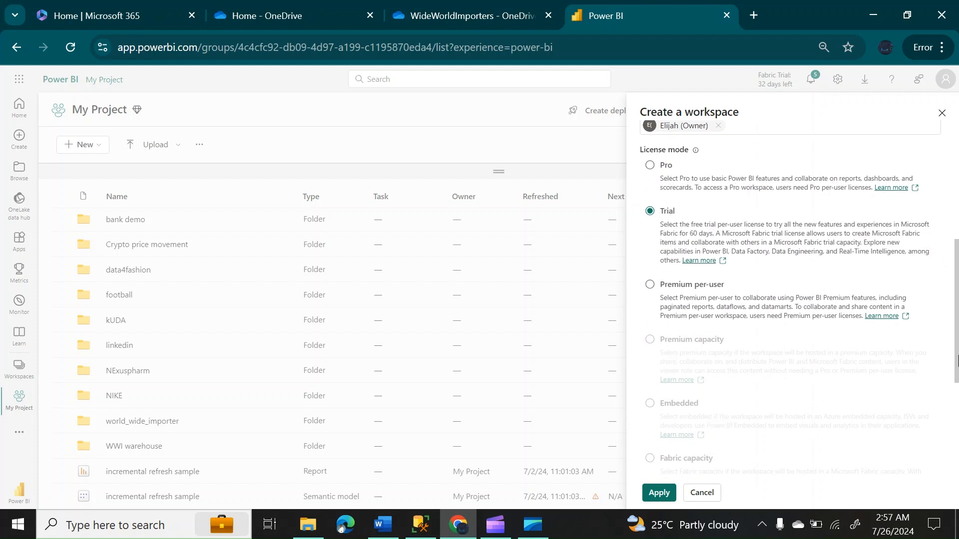
drag(956, 357, 950, 460)
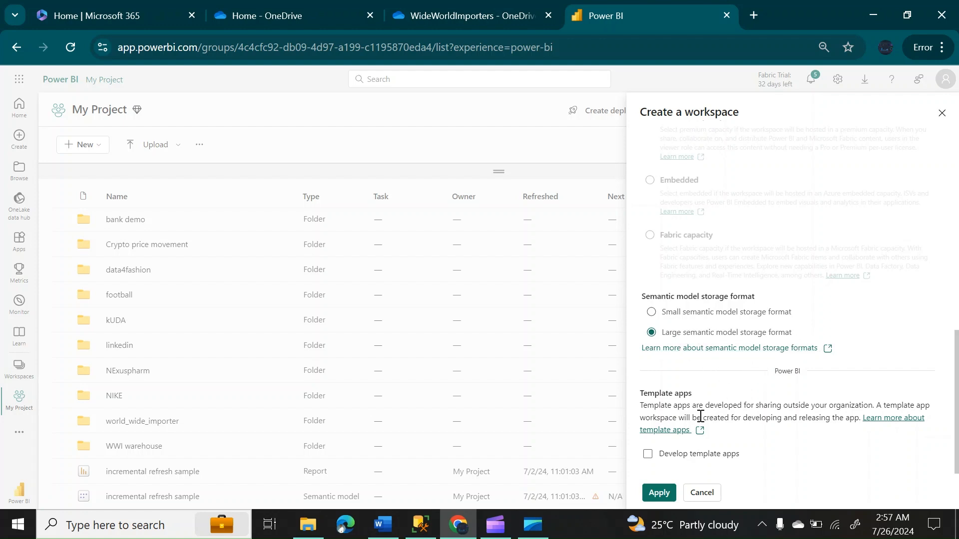
click(658, 495)
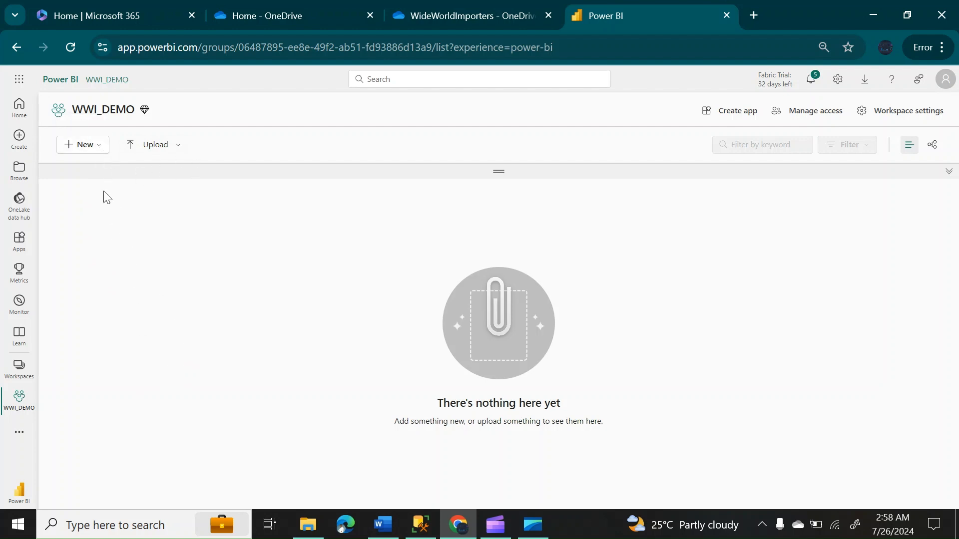
Create a folder named World_wide_importer2 in the WWI_DEMO workspace.
click(101, 156)
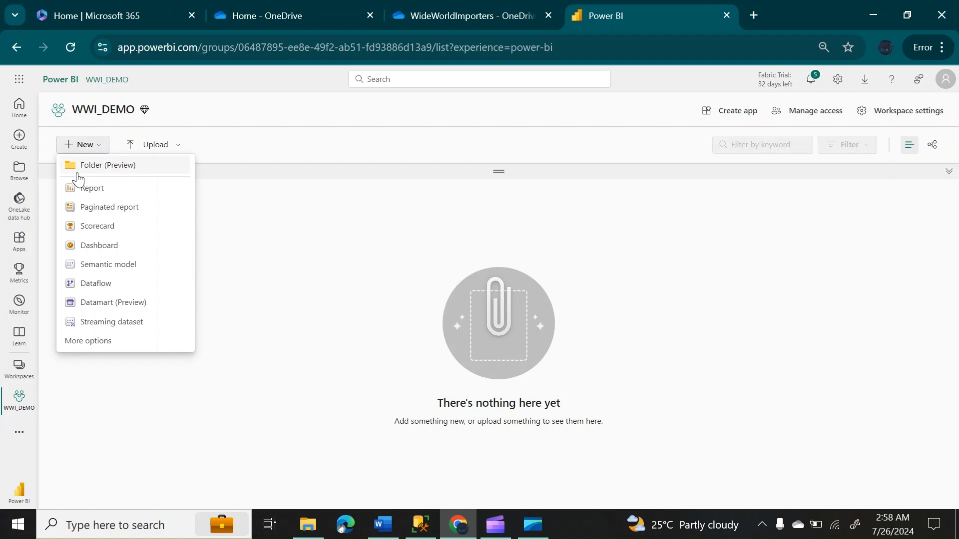
click(91, 168)
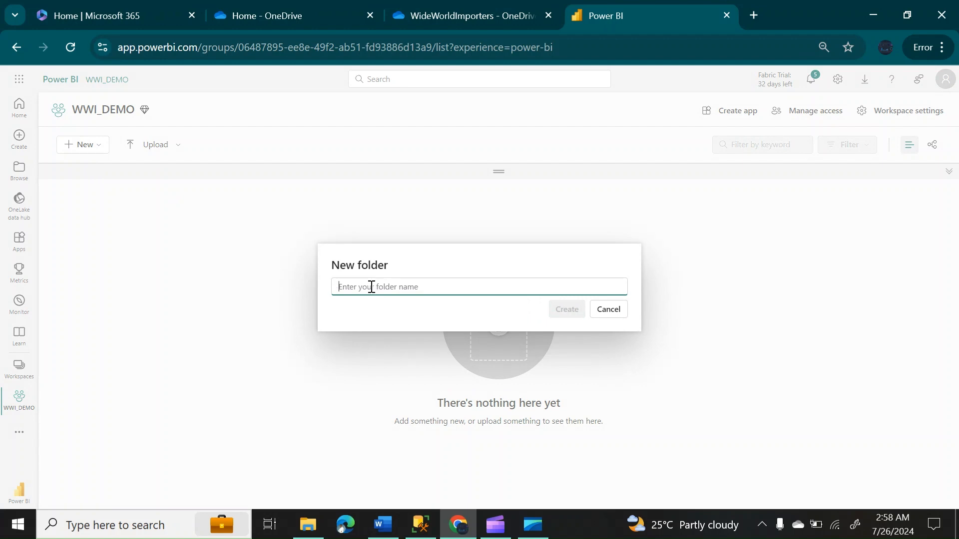
text(World_wide)
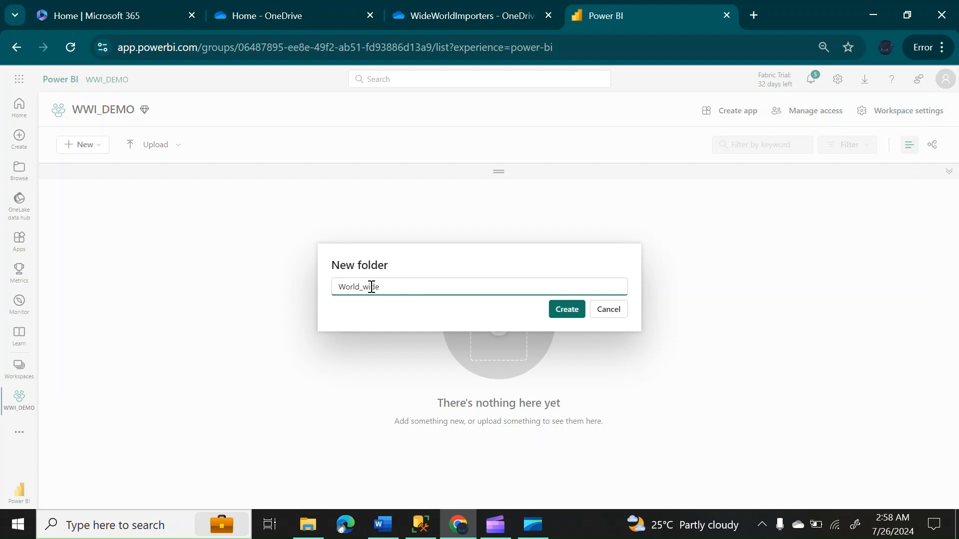
text(_importer2)
click(569, 311)
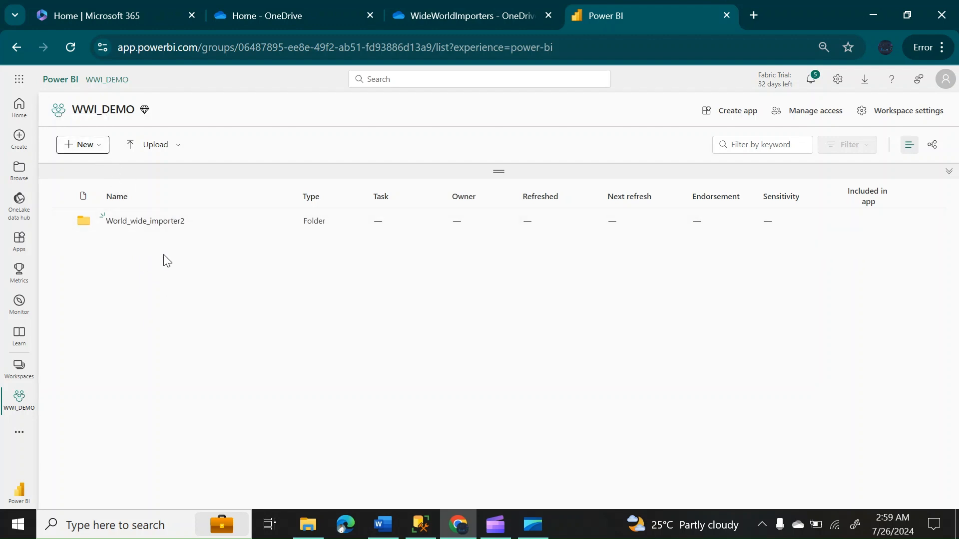
Create a lakehouse named WWI_Lakehouse in the WWI_DEMO workspace, without lakehouse schemas.
click(101, 150)
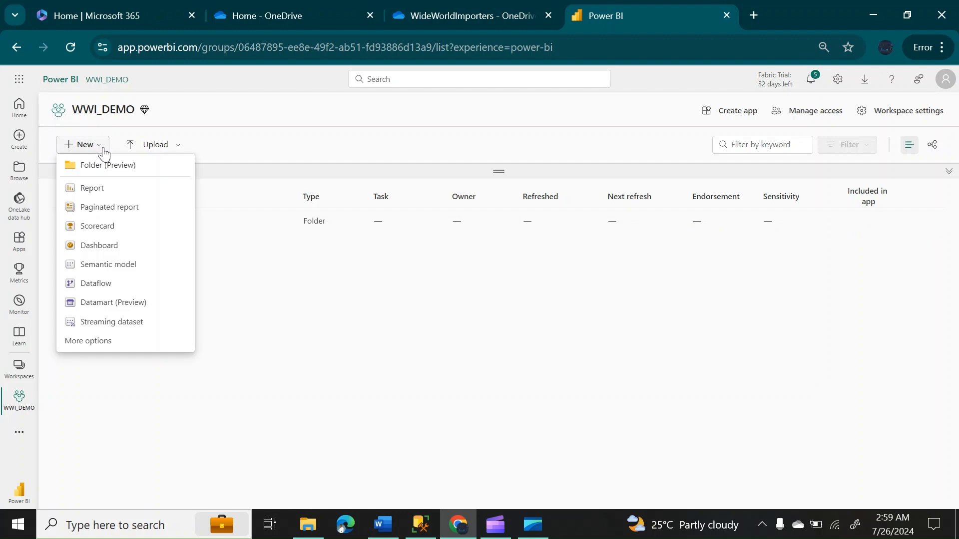
click(94, 341)
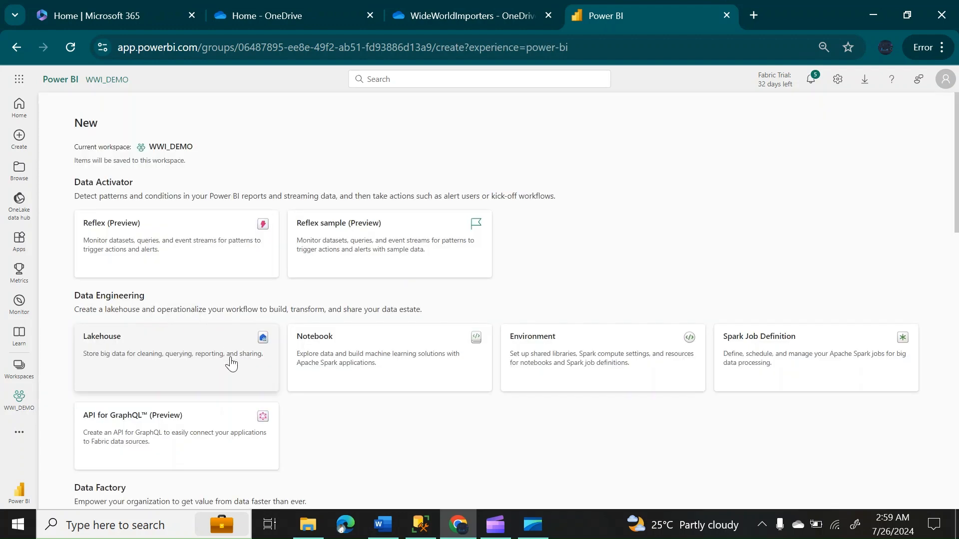
click(184, 349)
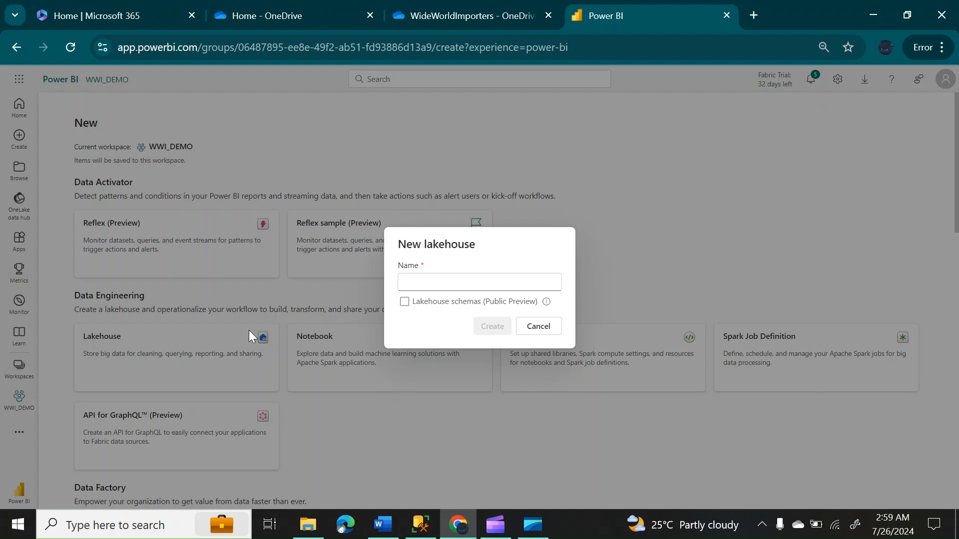
click(414, 284)
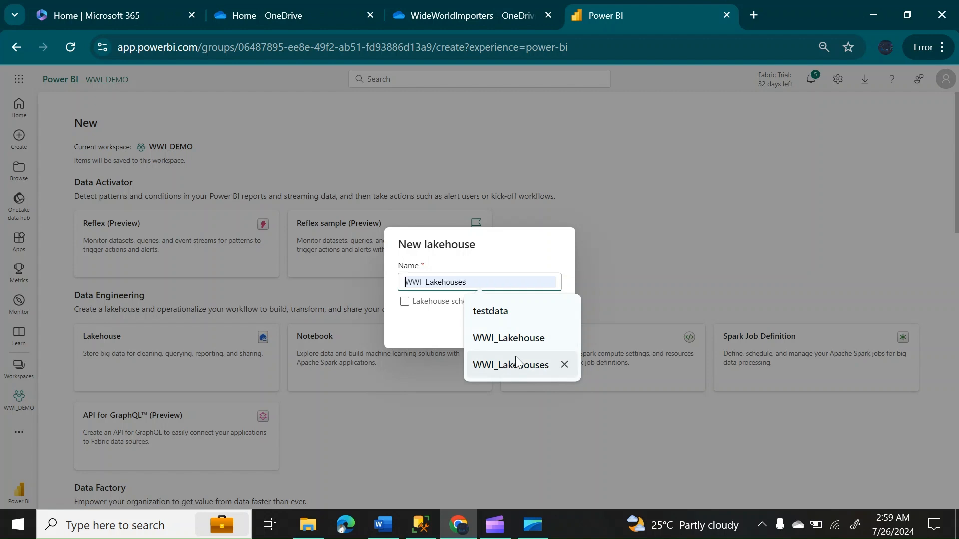
click(515, 339)
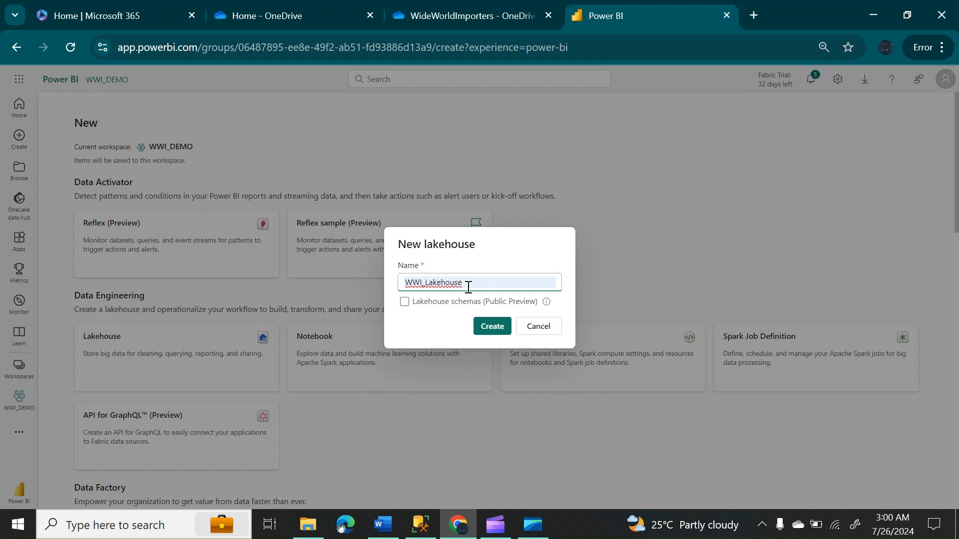
click(489, 332)
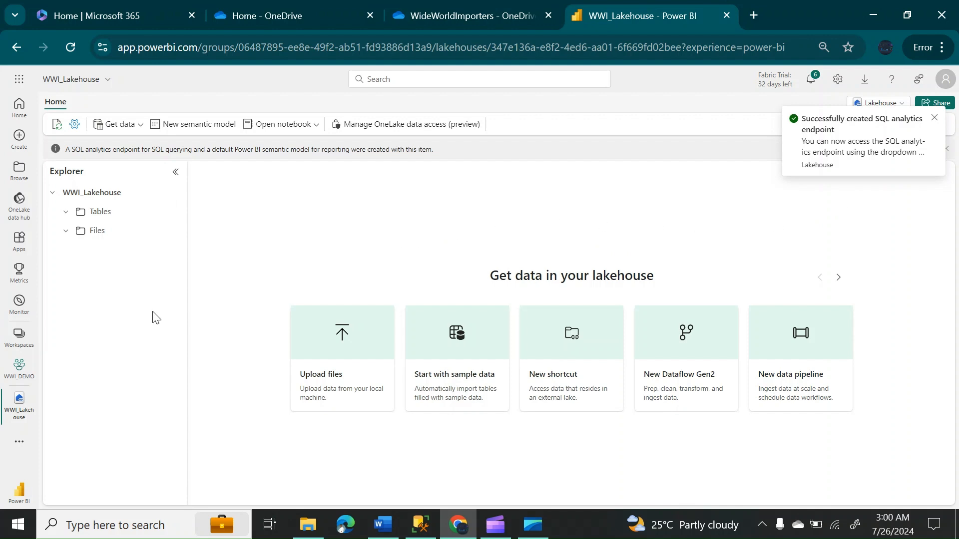
Move WWI_Lakehouse with its dependent items into the World_wide_importer2 folder of WWI_DEMO, and open the lakehouse from that folder.
click(20, 337)
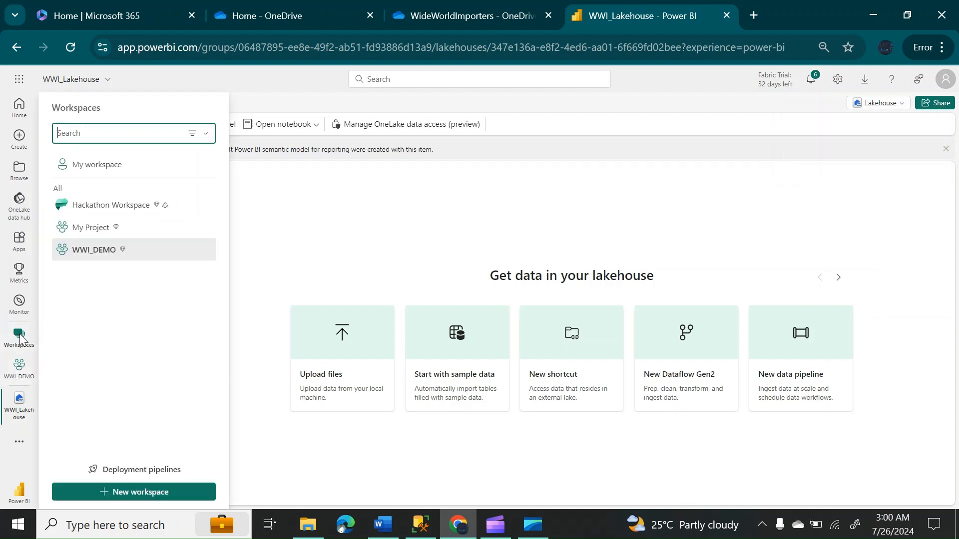
click(97, 251)
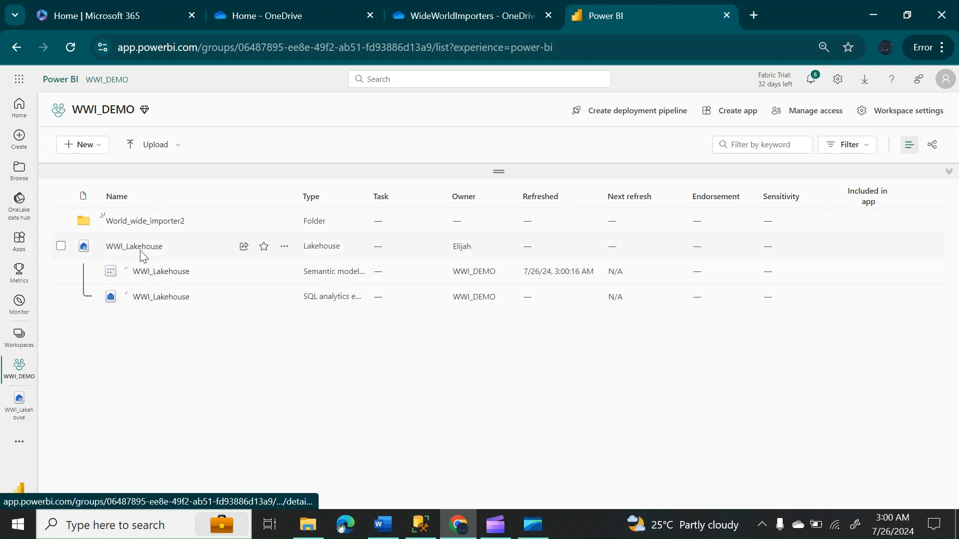
click(61, 245)
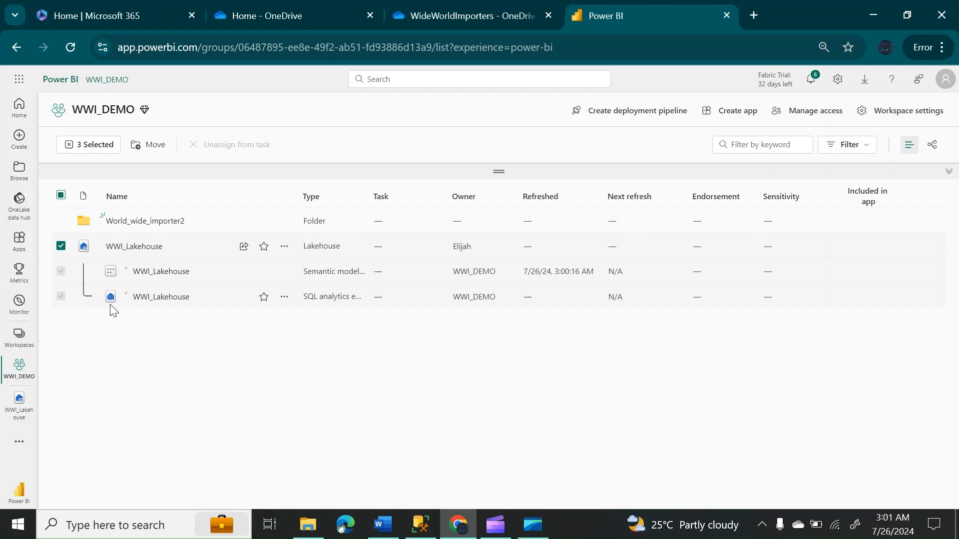
click(155, 147)
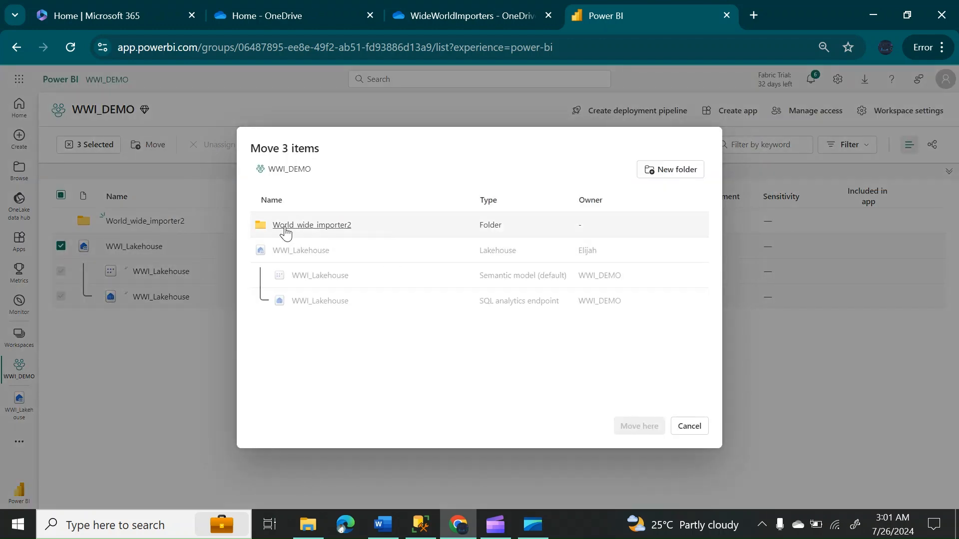
click(285, 228)
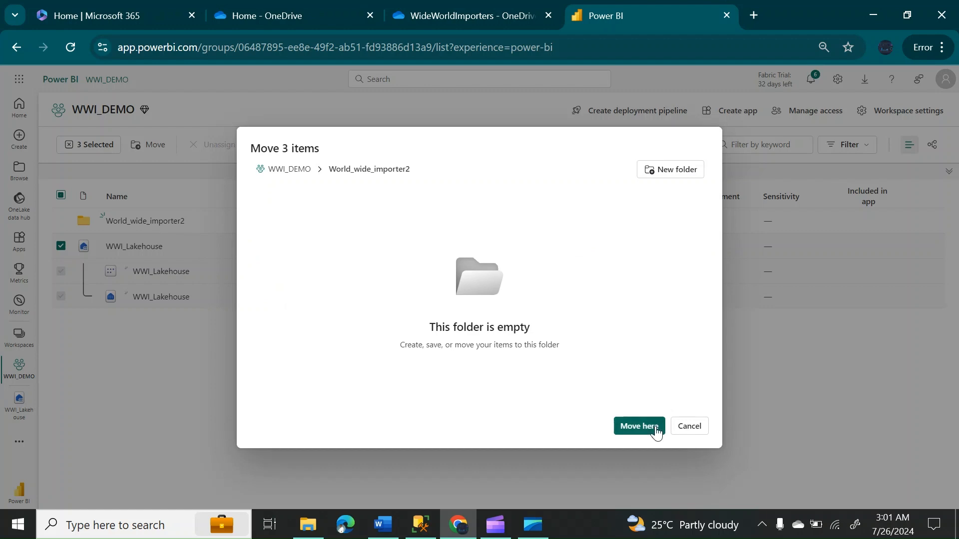
click(639, 427)
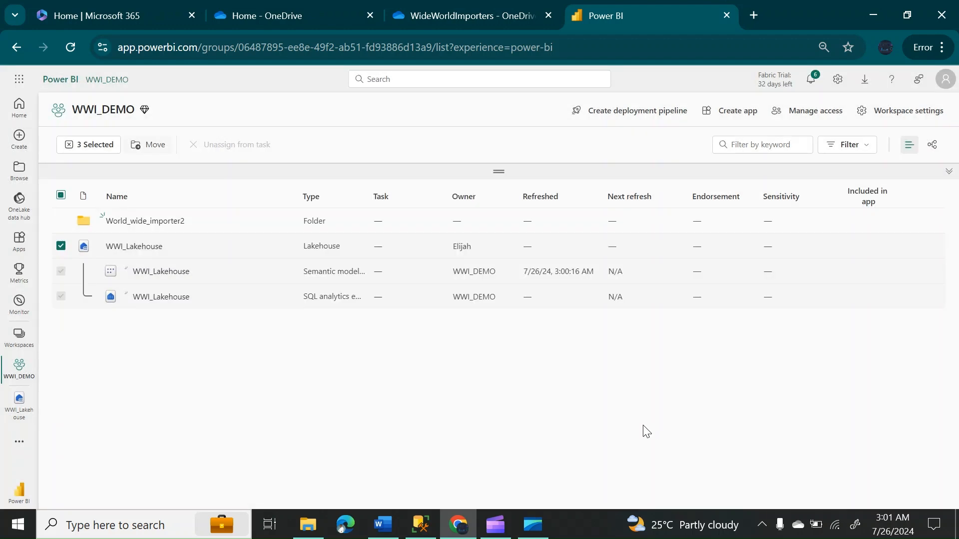
click(127, 226)
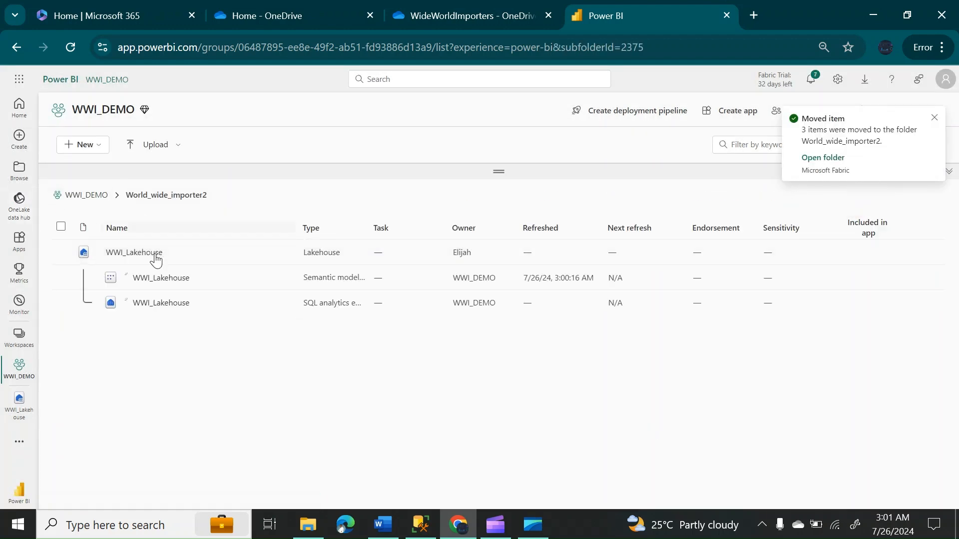
click(139, 259)
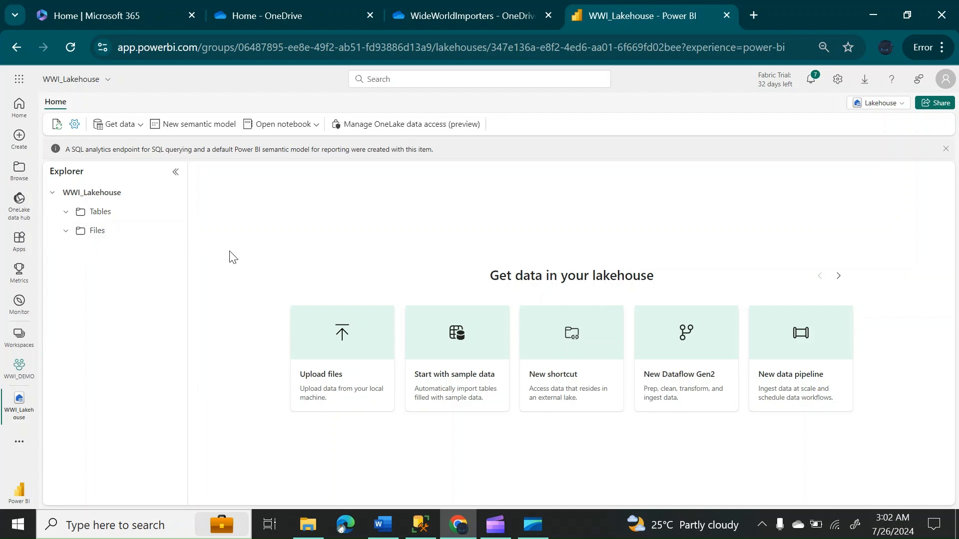
Review the source data in OneDrive's WideWorldImporters folder, the local Downloads folder and the WWI_ORDER database tables in SQL Server Management Studio.
click(460, 14)
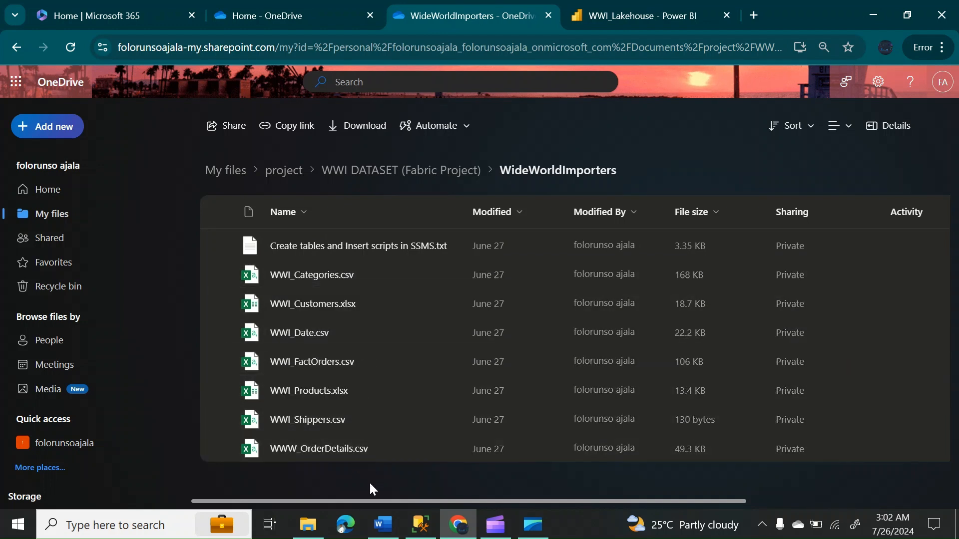
click(315, 528)
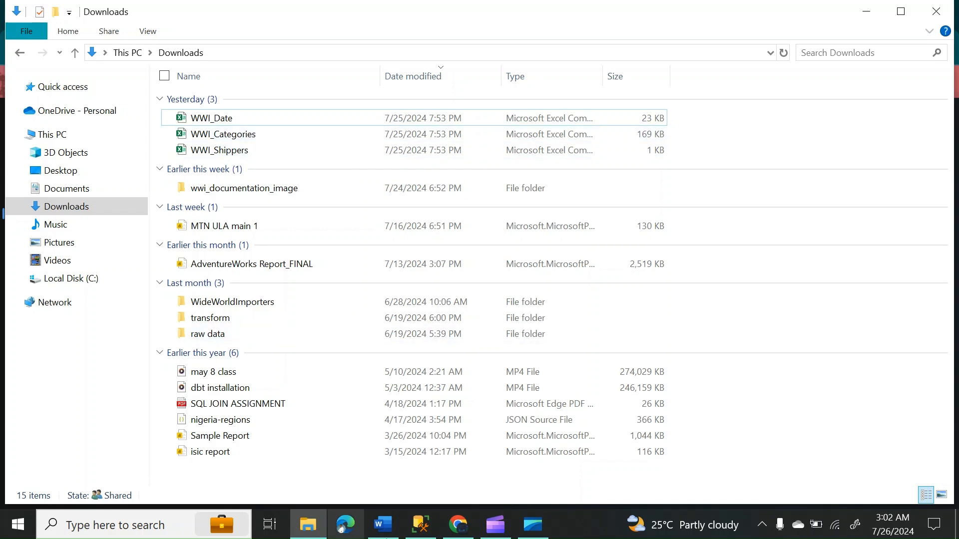
click(430, 533)
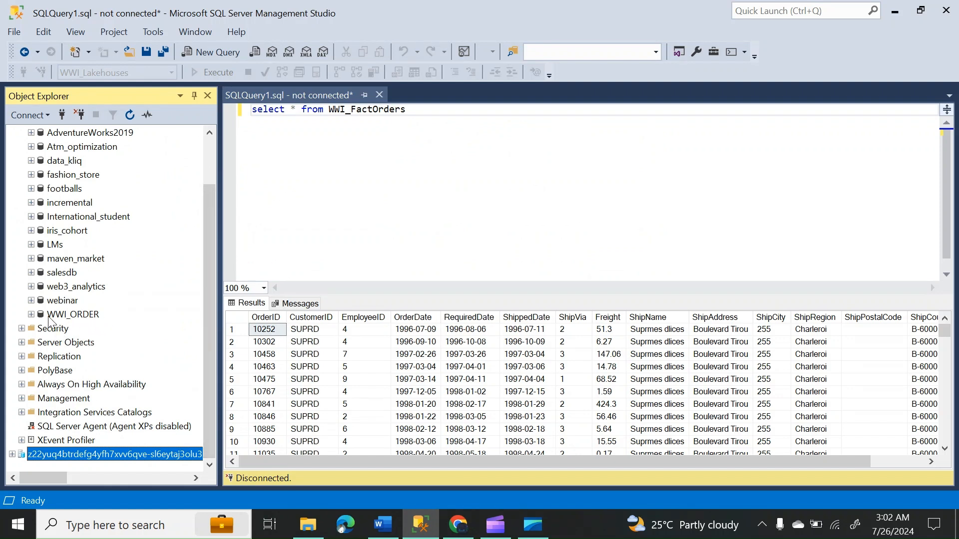
click(31, 314)
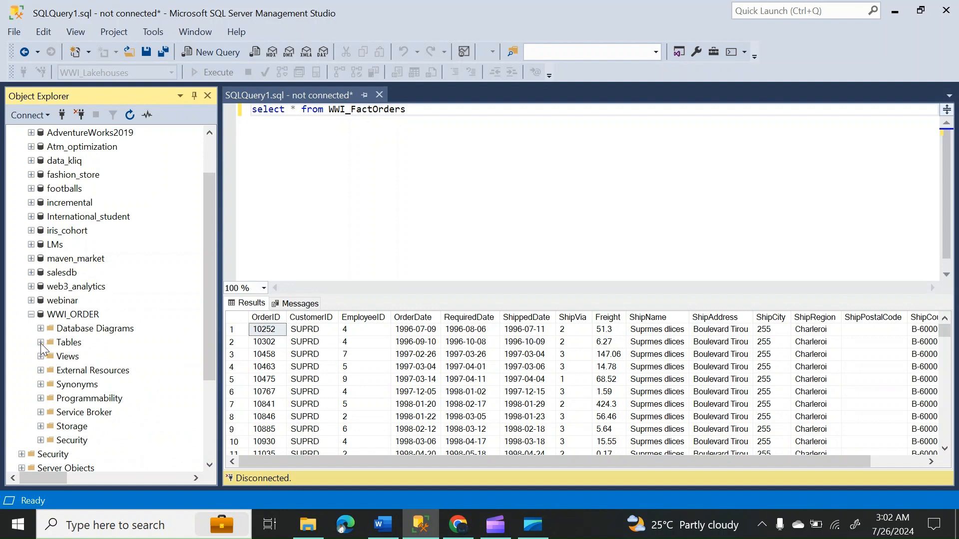
click(41, 343)
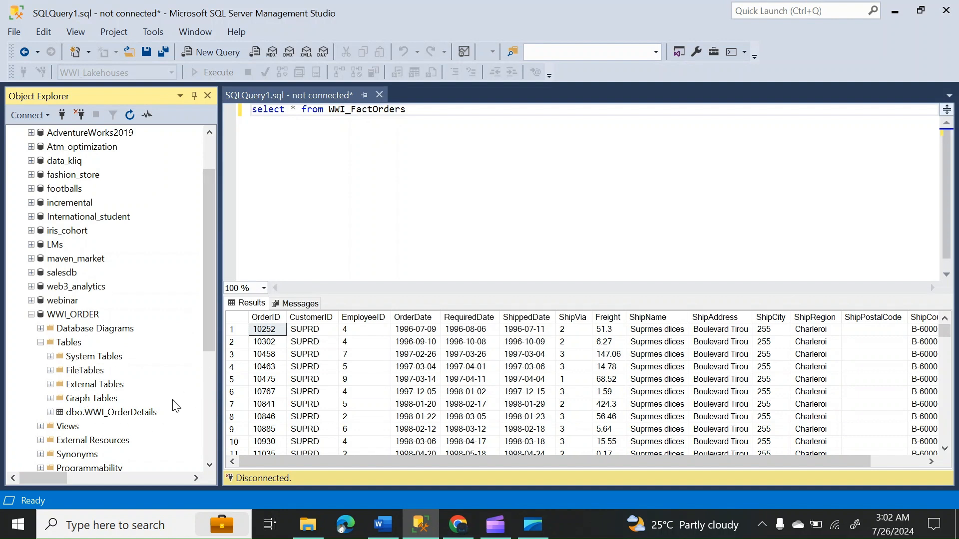
click(31, 314)
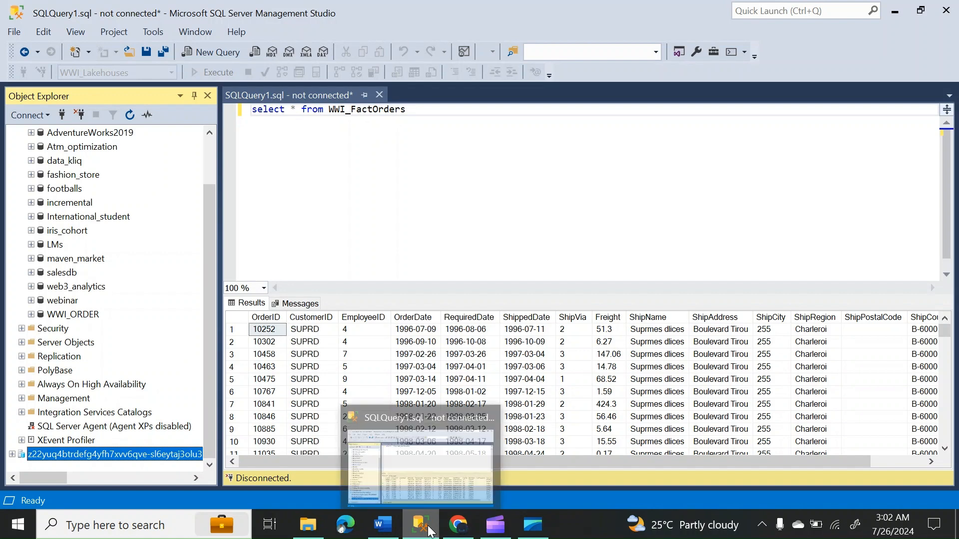
Switch to the browser and inspect the WWI warehouse folder in the My Project workspace for the WWI Fact_orders warehouse.
mouse_move(471, 530)
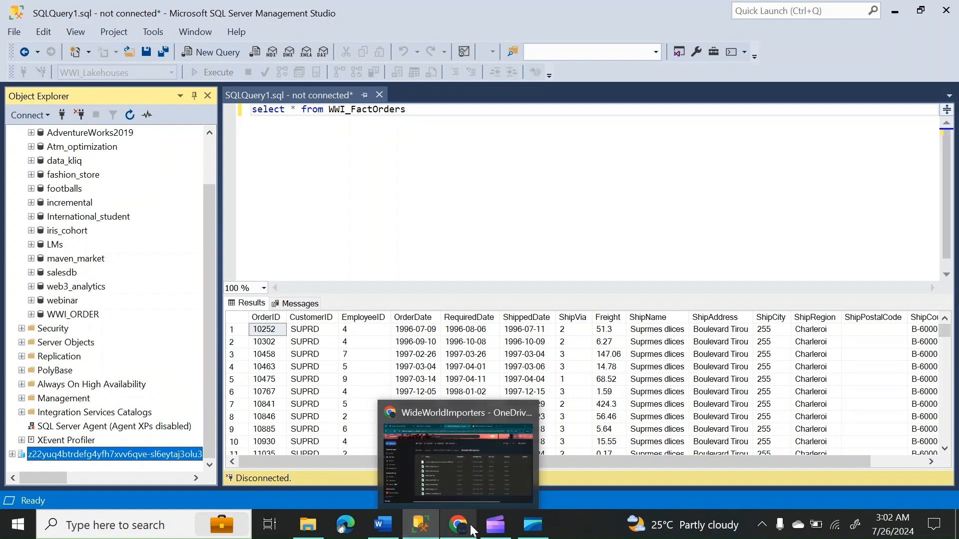
click(460, 471)
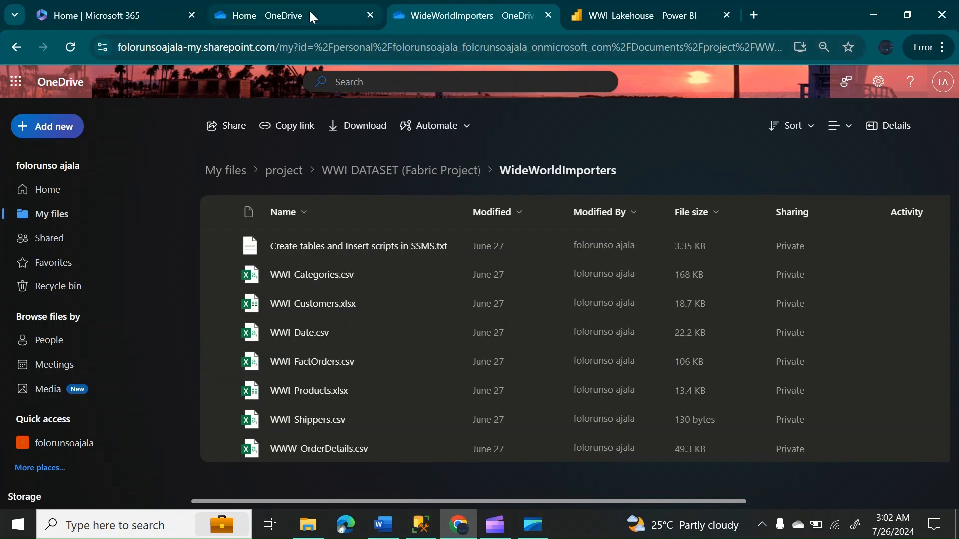
click(674, 16)
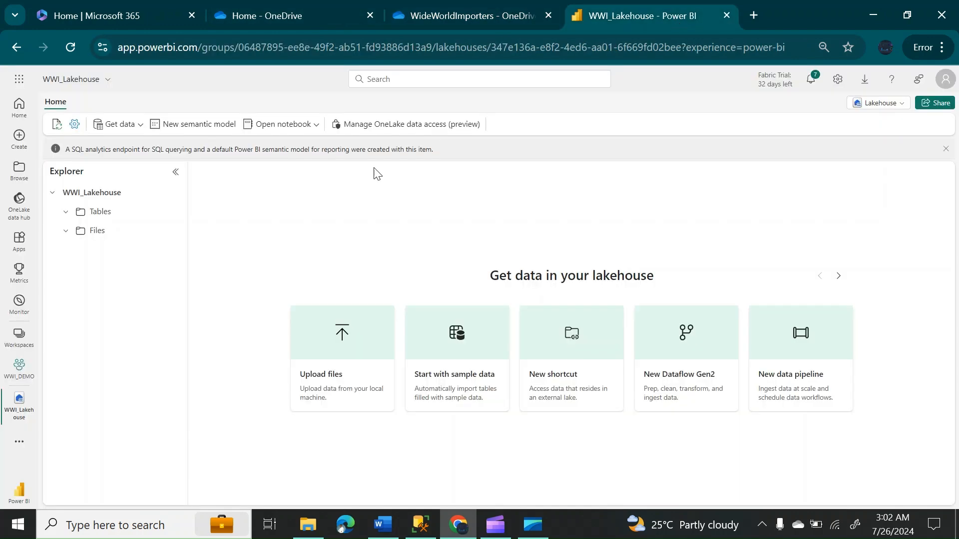
click(20, 342)
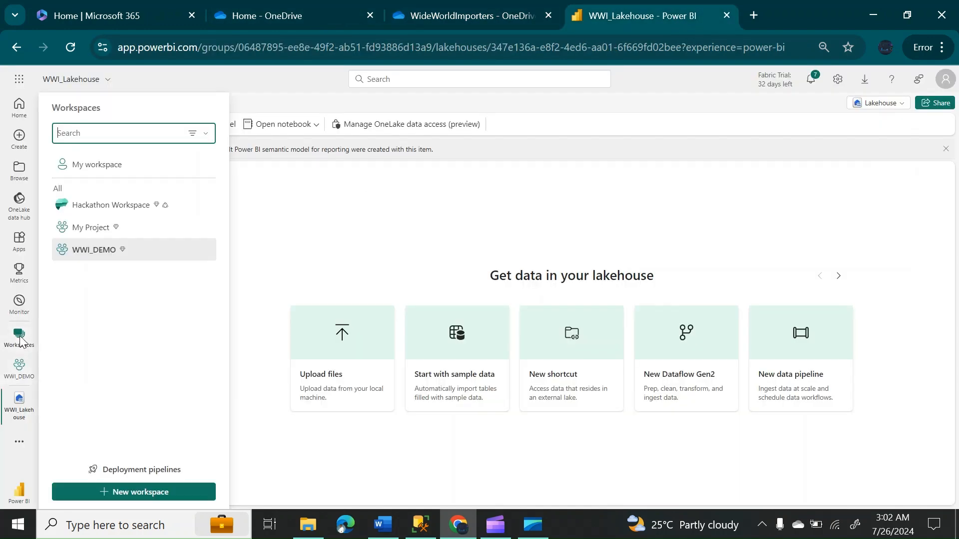
click(91, 227)
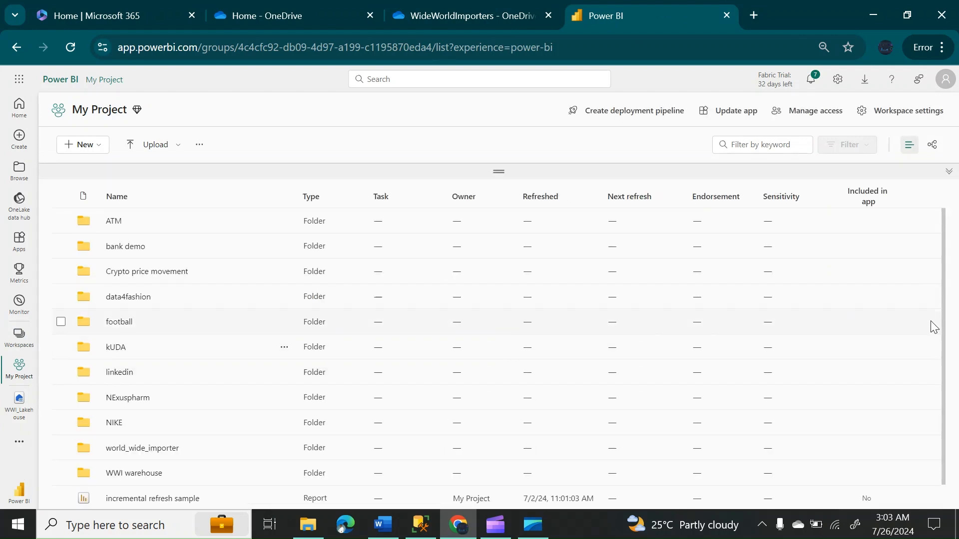
scroll(946, 327, down, 2)
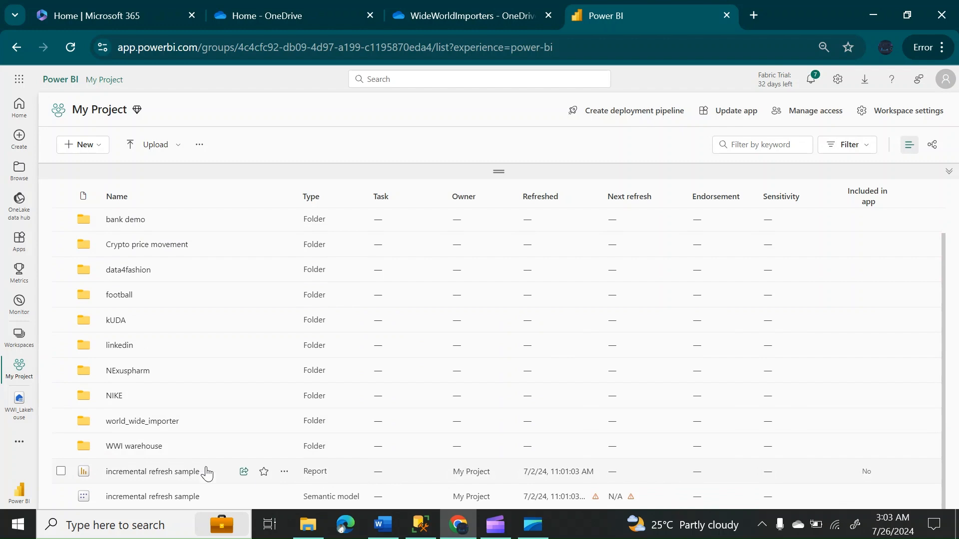
click(135, 448)
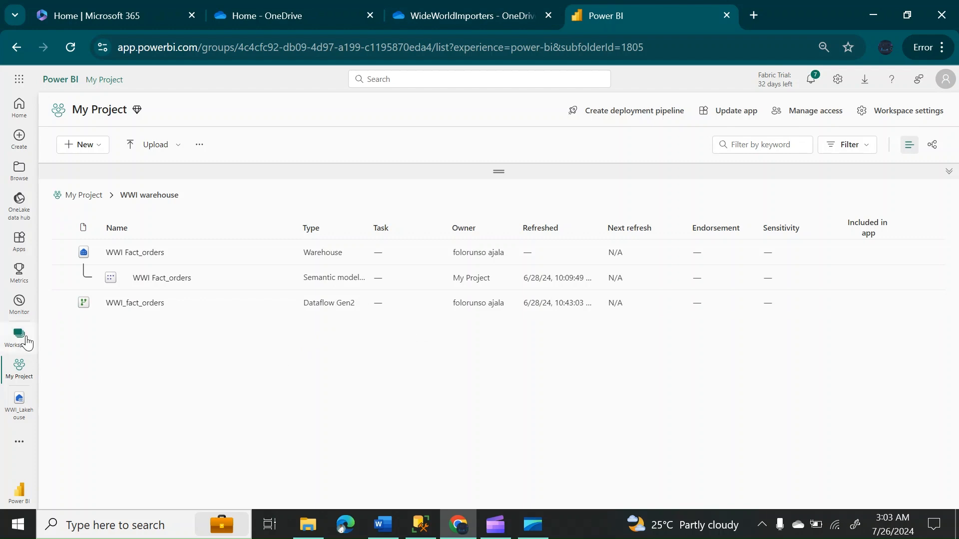
click(84, 196)
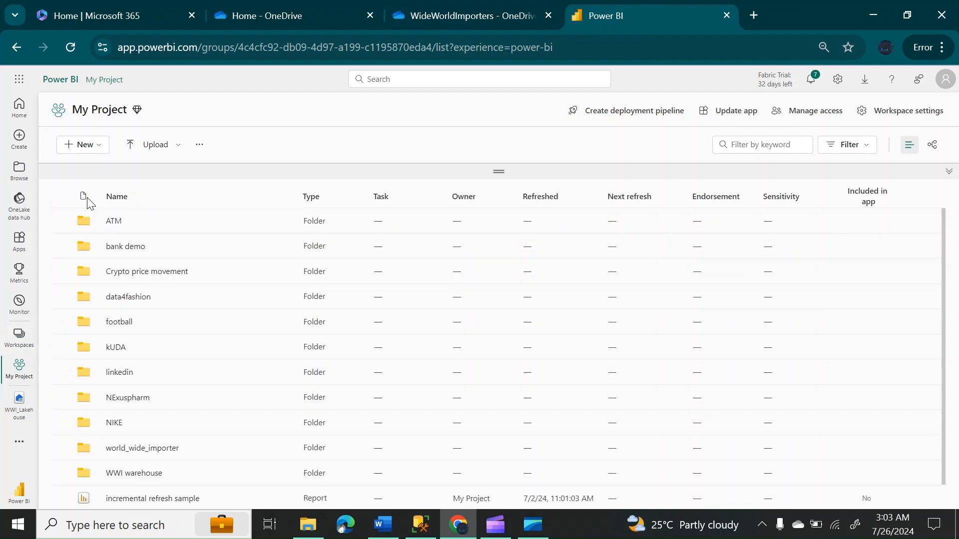
Open WWI_Lakehouse from the World_wide_importer2 folder of WWI_DEMO and review its options for getting data.
click(21, 343)
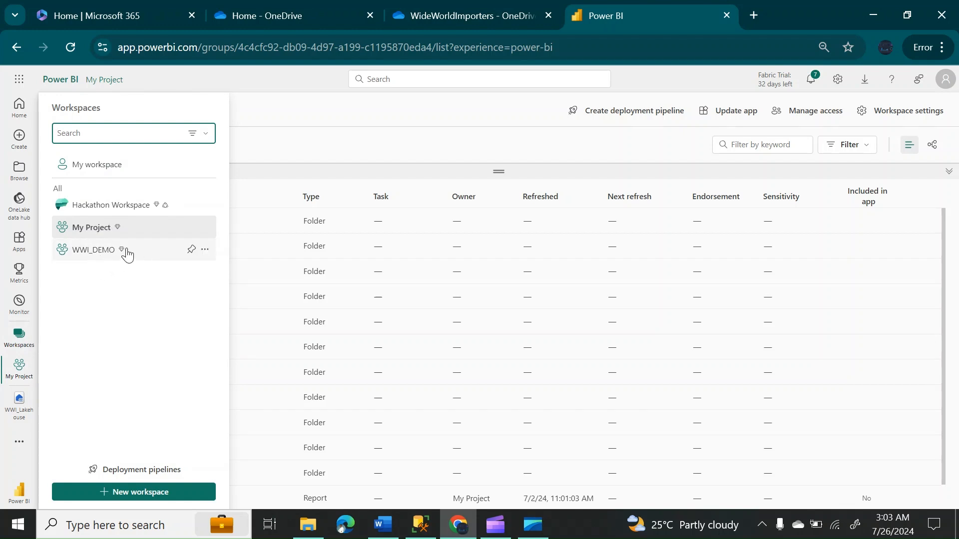
click(102, 257)
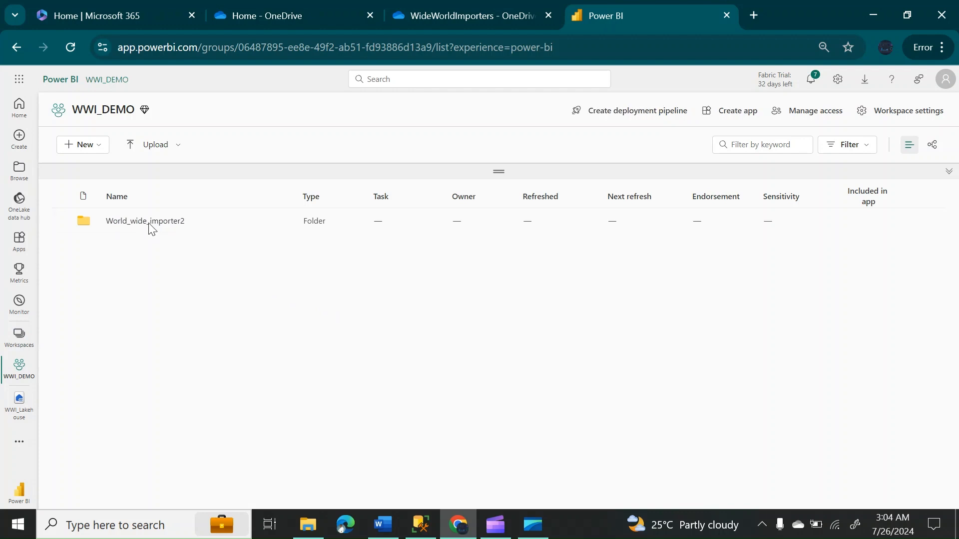
click(150, 225)
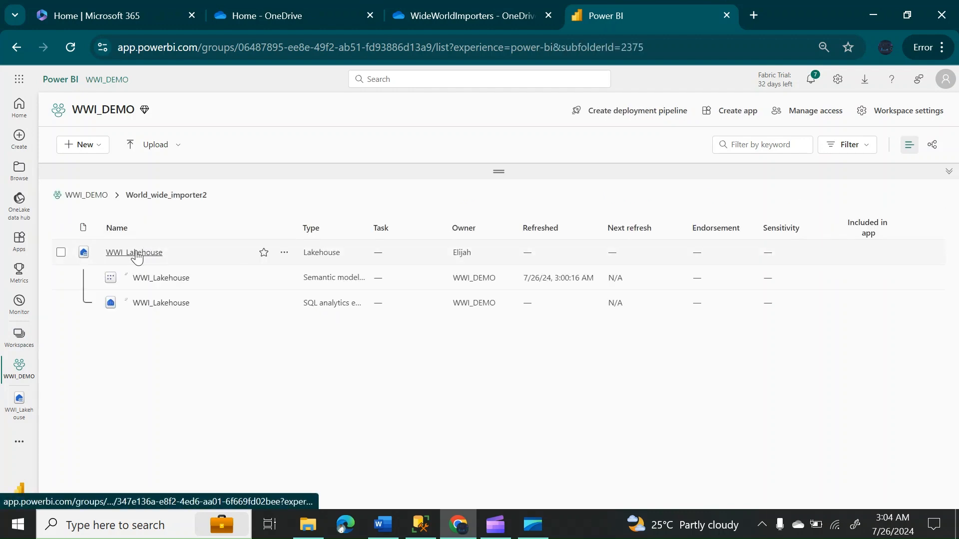
click(135, 254)
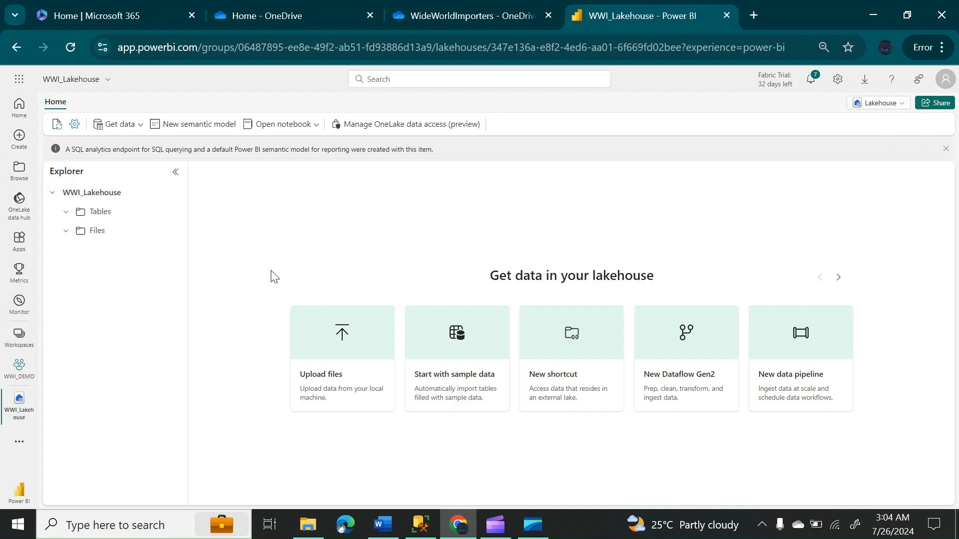
click(139, 131)
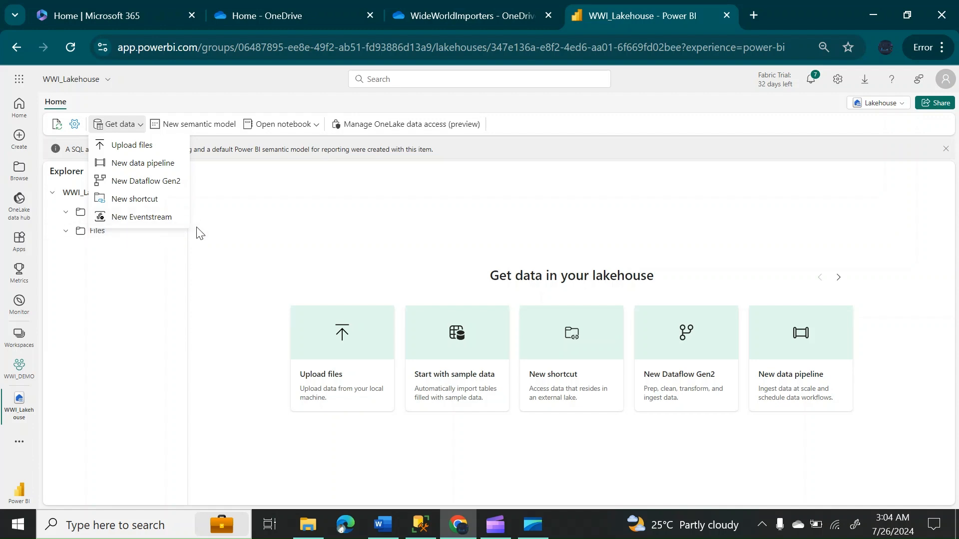
click(139, 321)
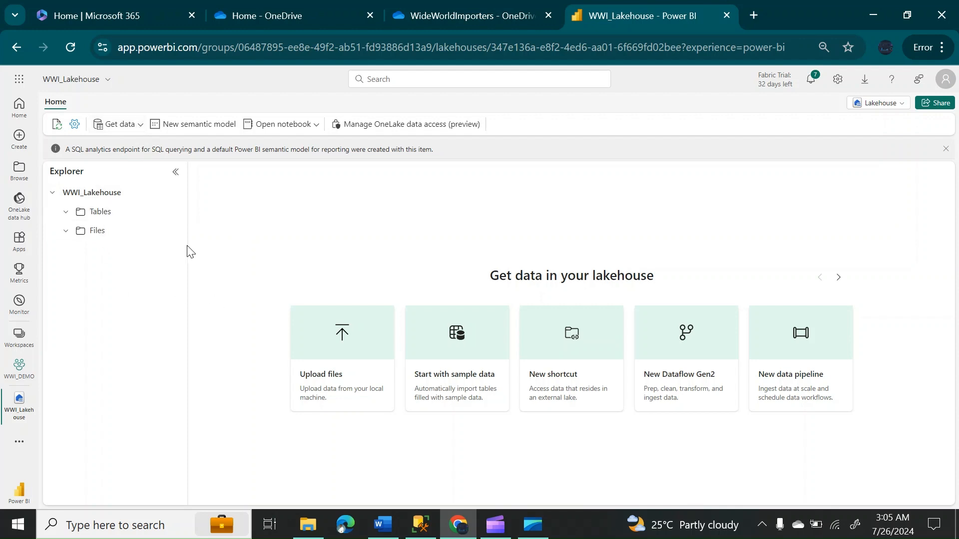
Start a new Microsoft OneLake shortcut in WWI_Lakehouse with the WWI Fact_orders warehouse as its source.
click(142, 126)
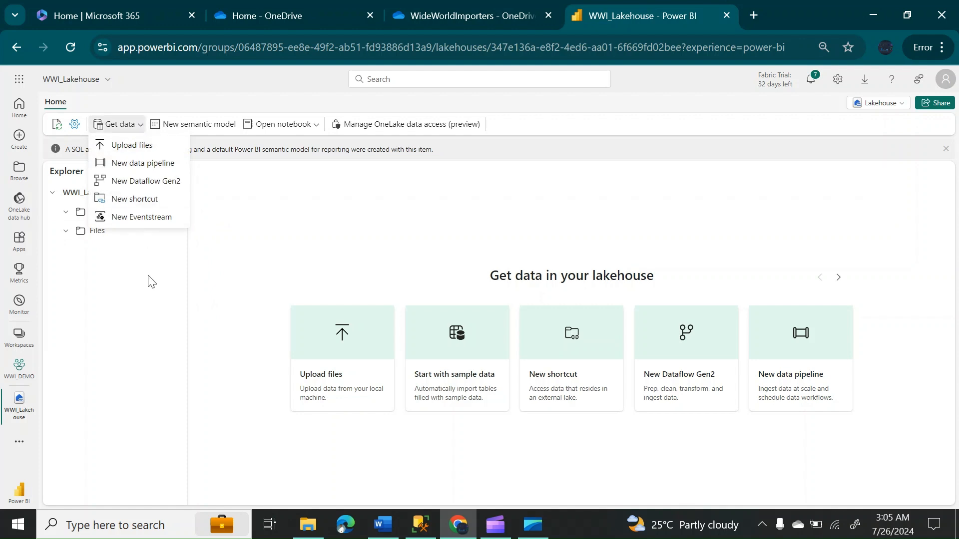
click(141, 201)
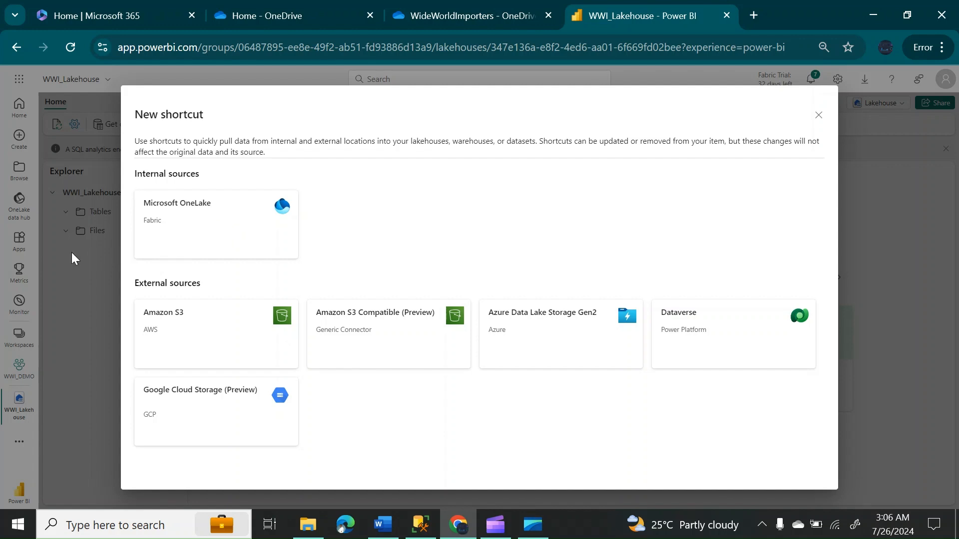
click(220, 227)
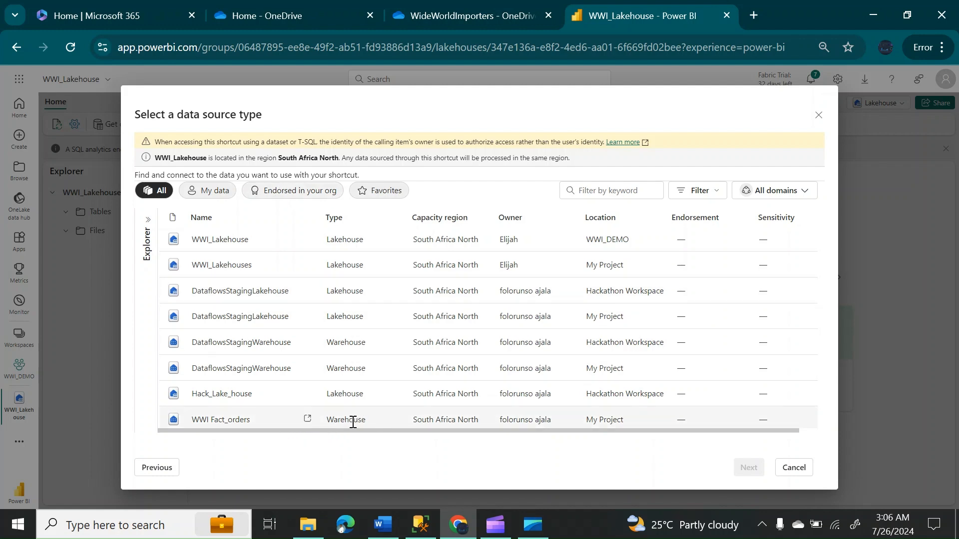
click(233, 423)
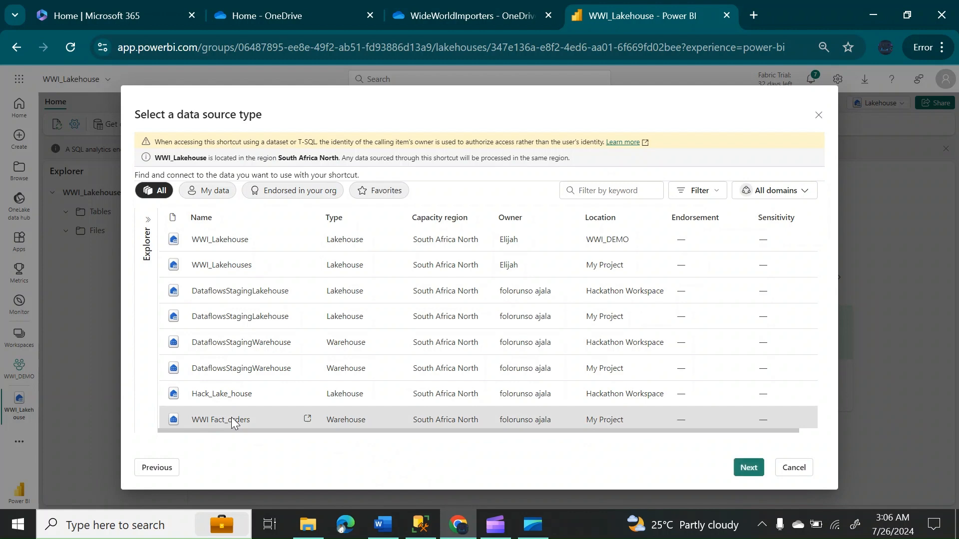
click(748, 473)
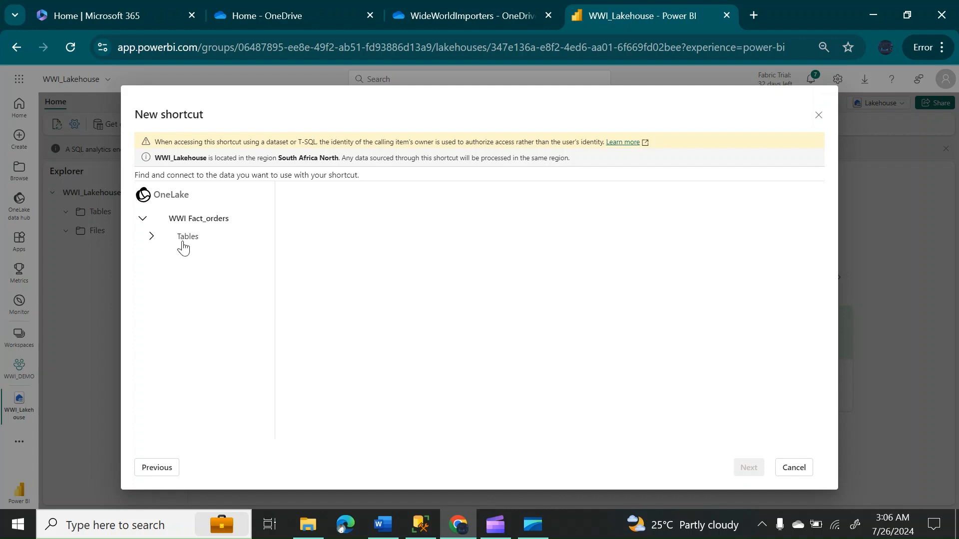
Select the WWI_FactOrders table under the warehouse's dbo schema and create its shortcut in the lakehouse's Tables.
click(152, 237)
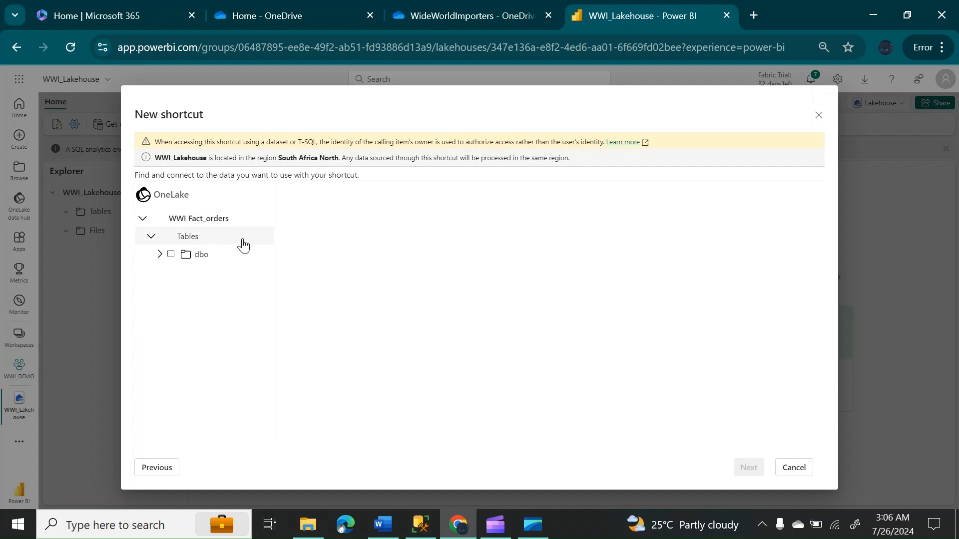
click(171, 255)
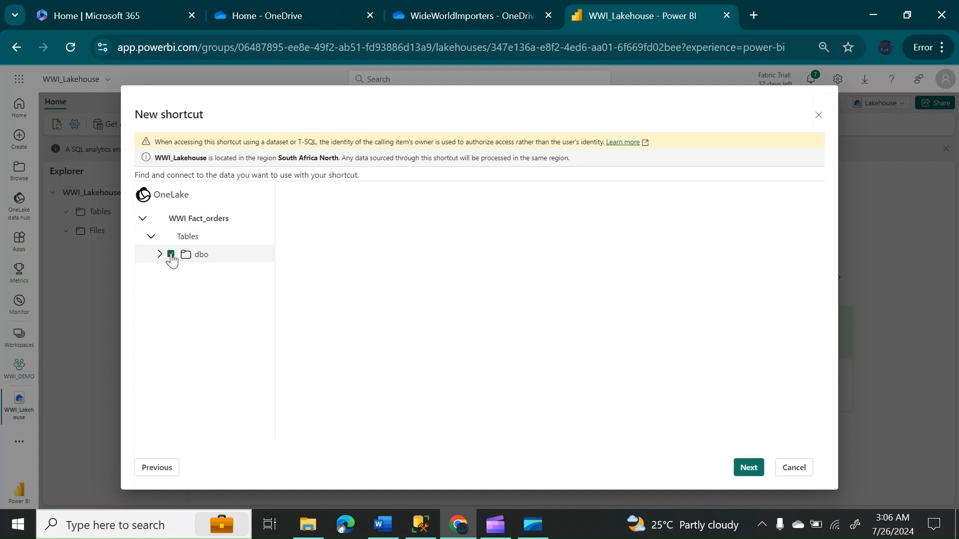
click(204, 258)
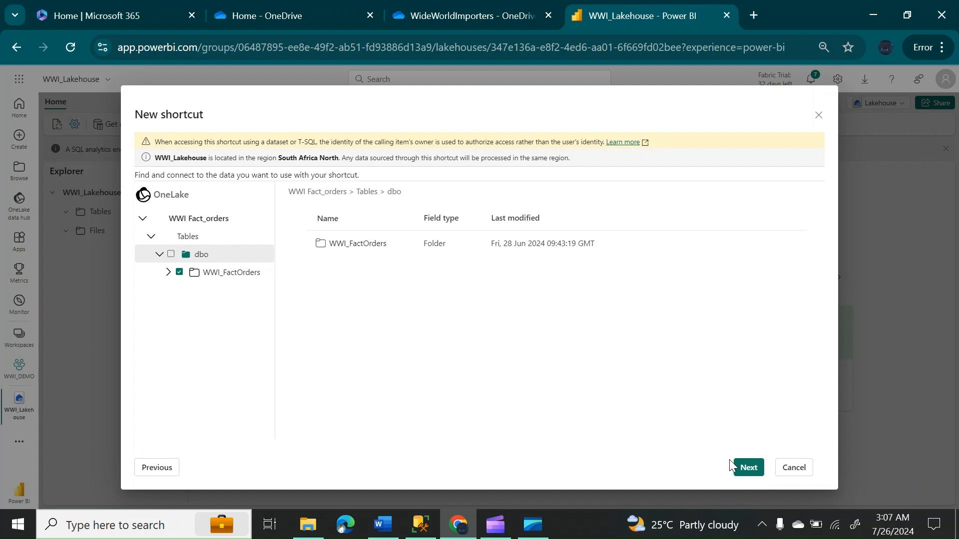
click(750, 471)
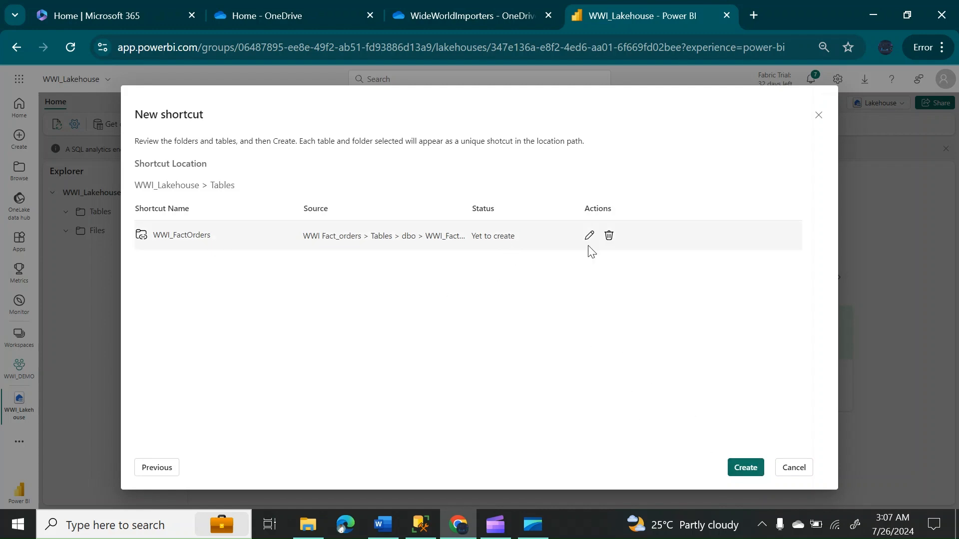
click(743, 471)
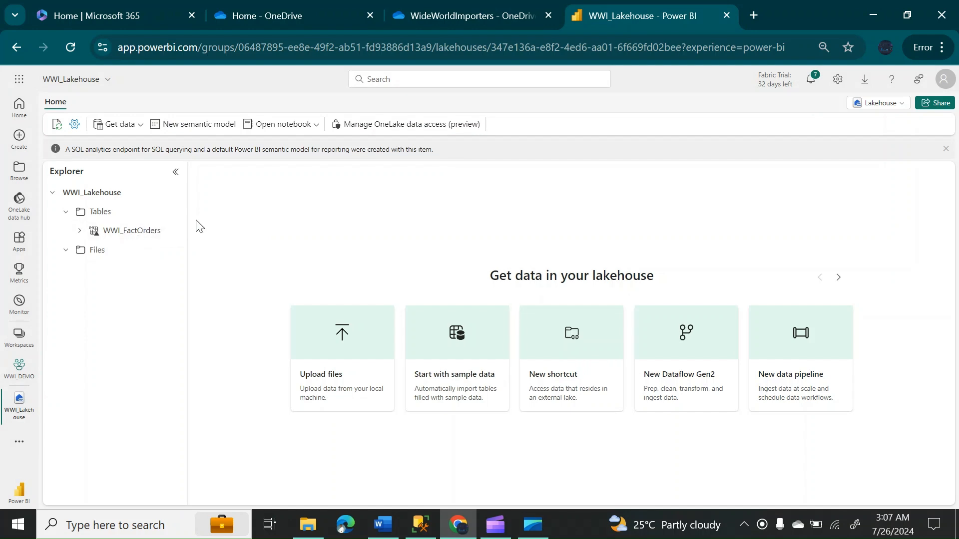
Preview the WWI_FactOrders table data in the lakehouse and review the remaining options for getting data.
click(139, 239)
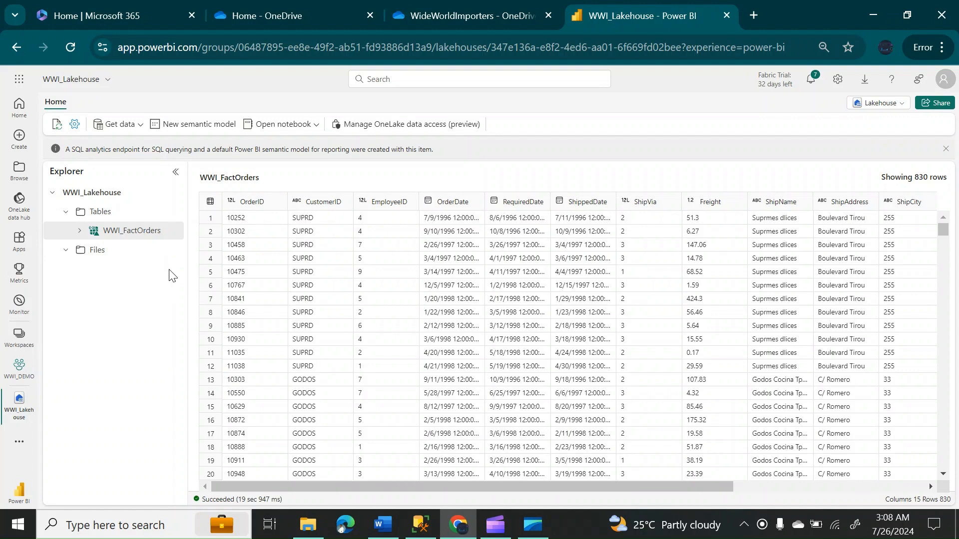
mouse_move(179, 254)
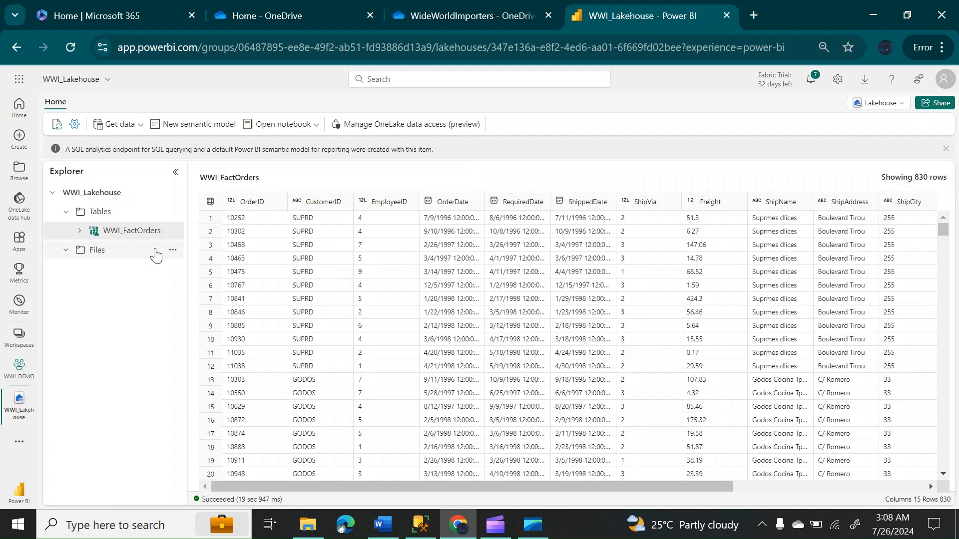
click(137, 131)
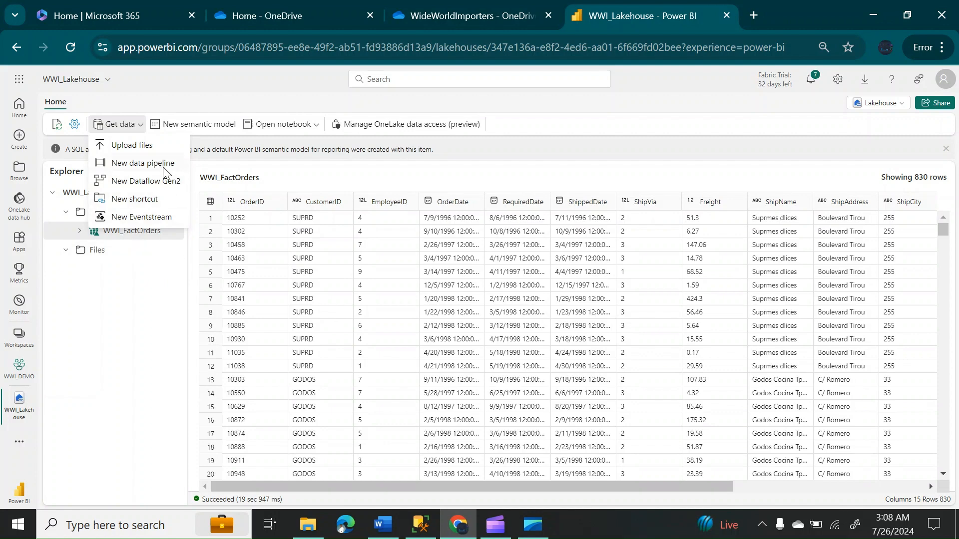
Switch to SQL Server Management Studio and open a new query against the WWI_ORDER database.
click(421, 524)
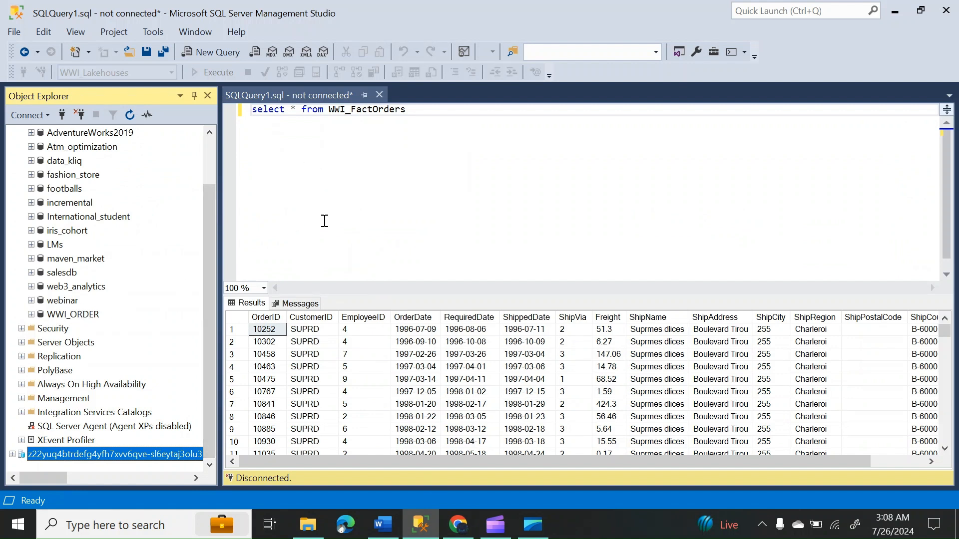
click(87, 316)
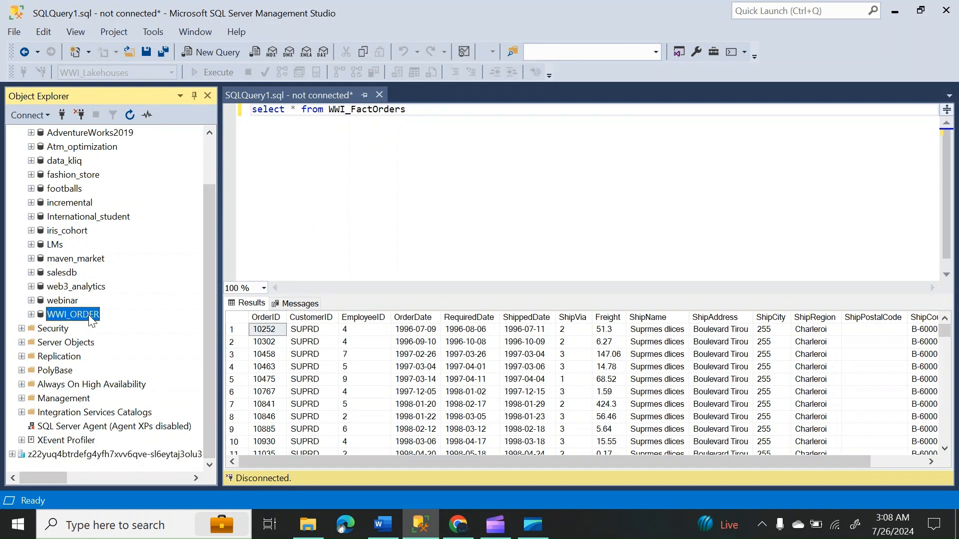
right_click(93, 320)
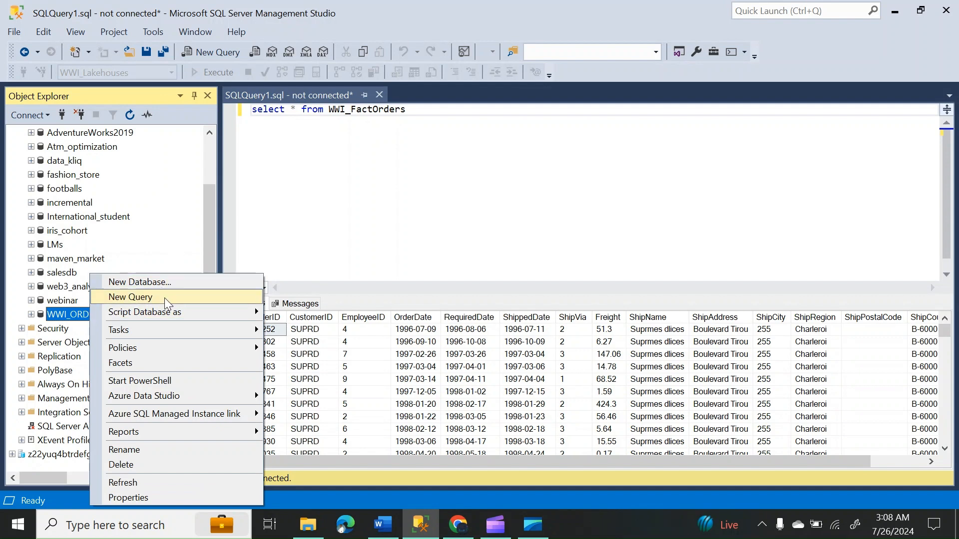
click(289, 210)
drag(289, 210, 295, 208)
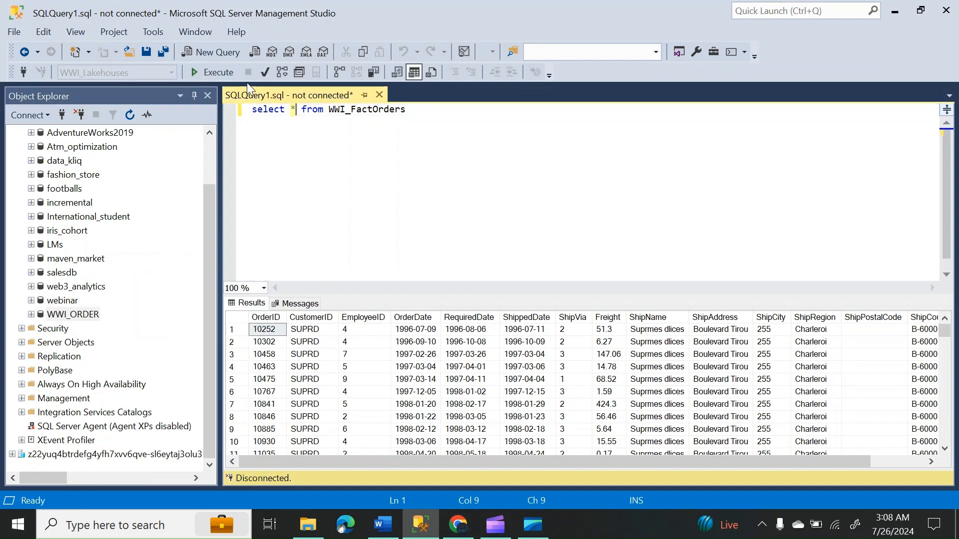
click(221, 52)
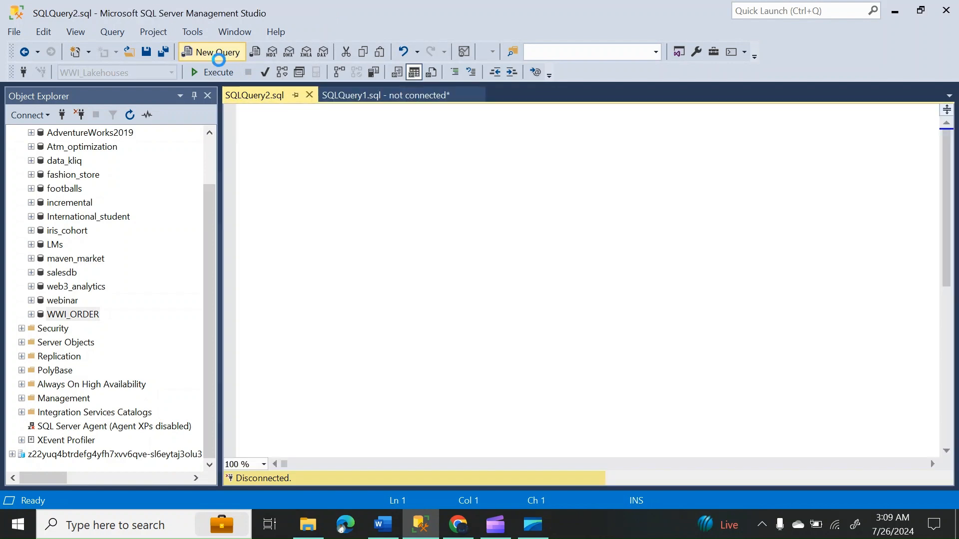
click(171, 73)
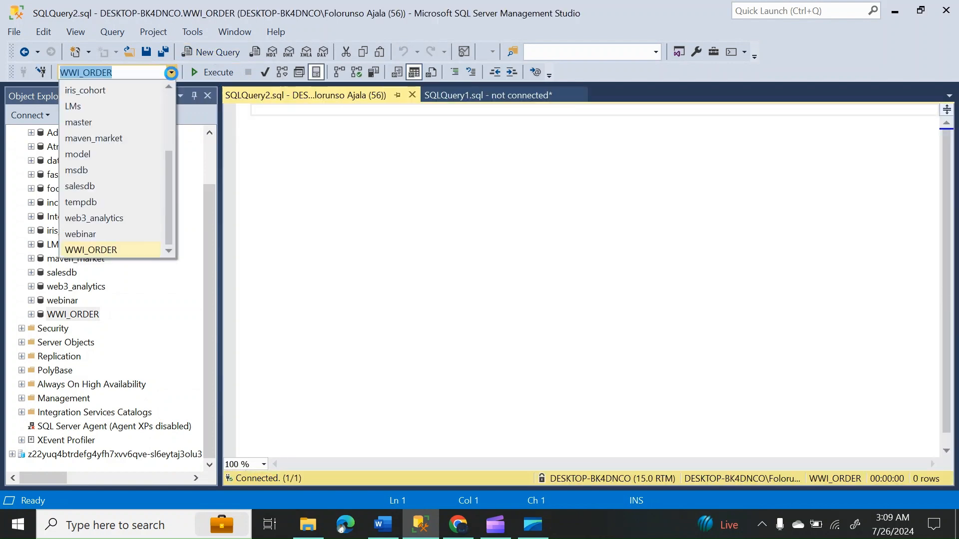
click(104, 249)
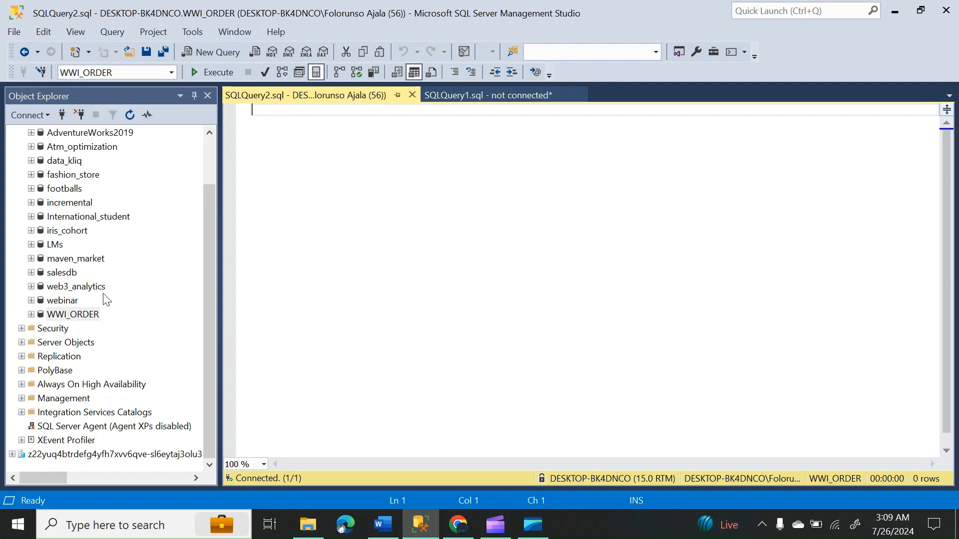
Expand the WWI_ORDER database's tables and select the top 1000 rows of dbo.WWI_OrderDetails.
right_click(91, 316)
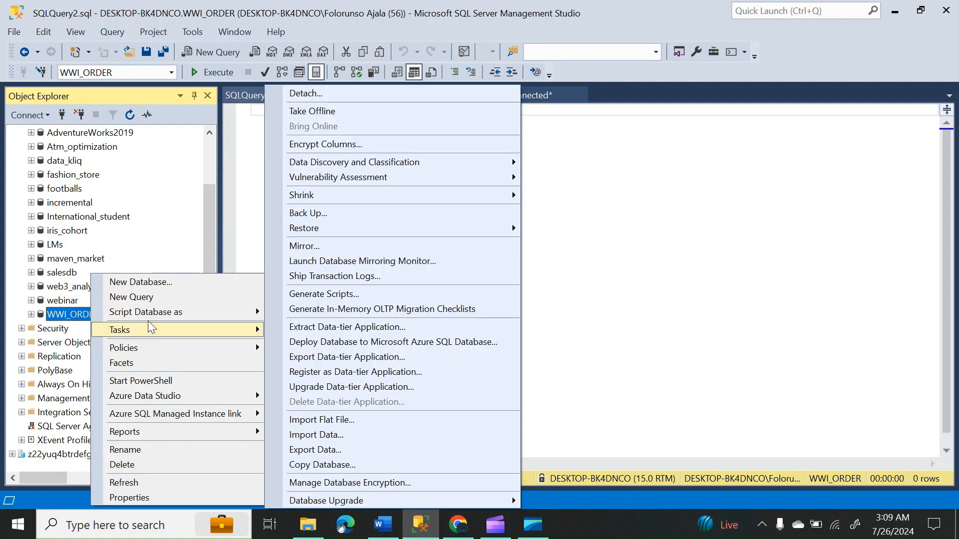
mouse_move(148, 313)
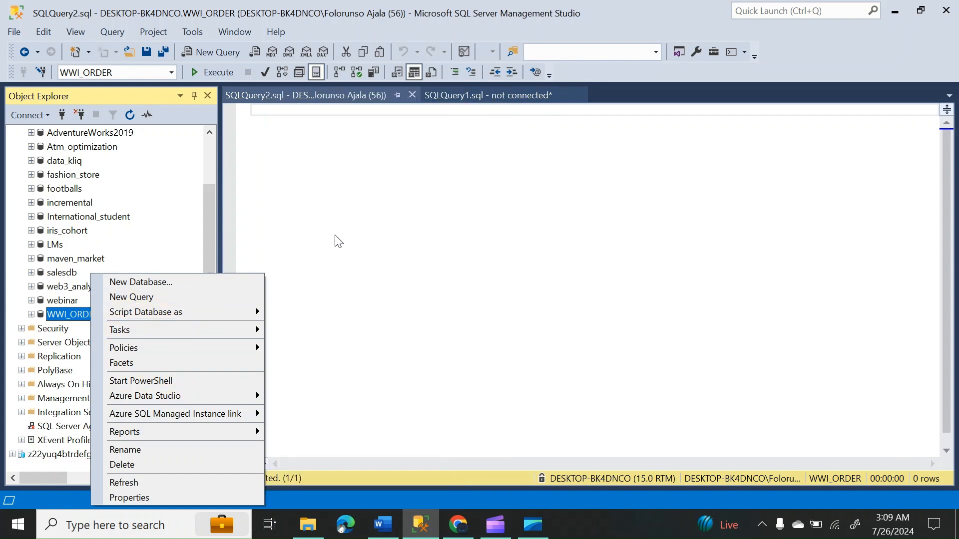
click(34, 318)
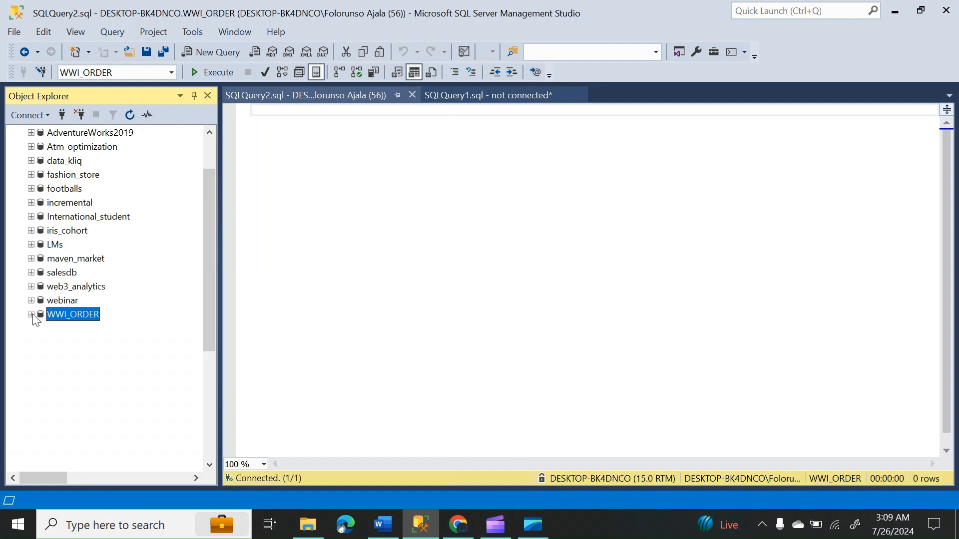
click(32, 315)
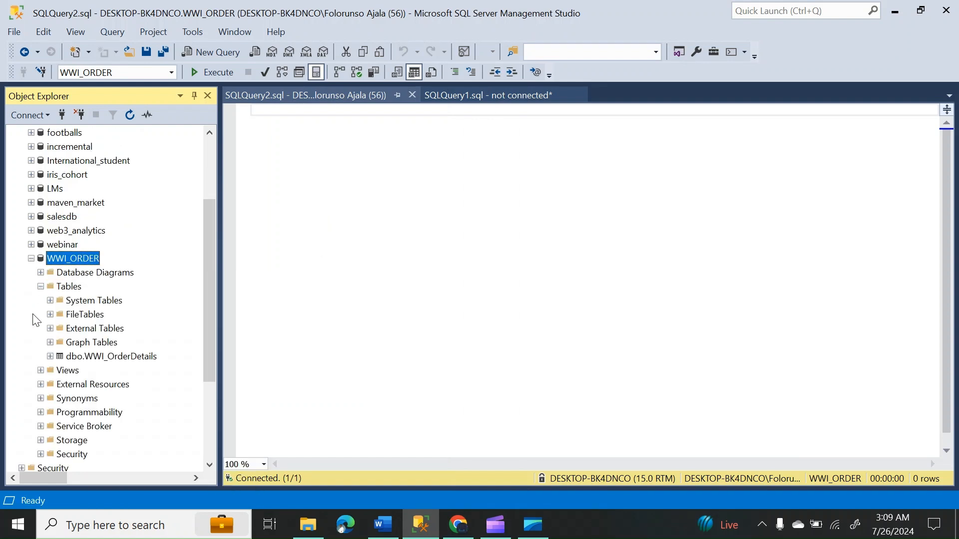
right_click(145, 357)
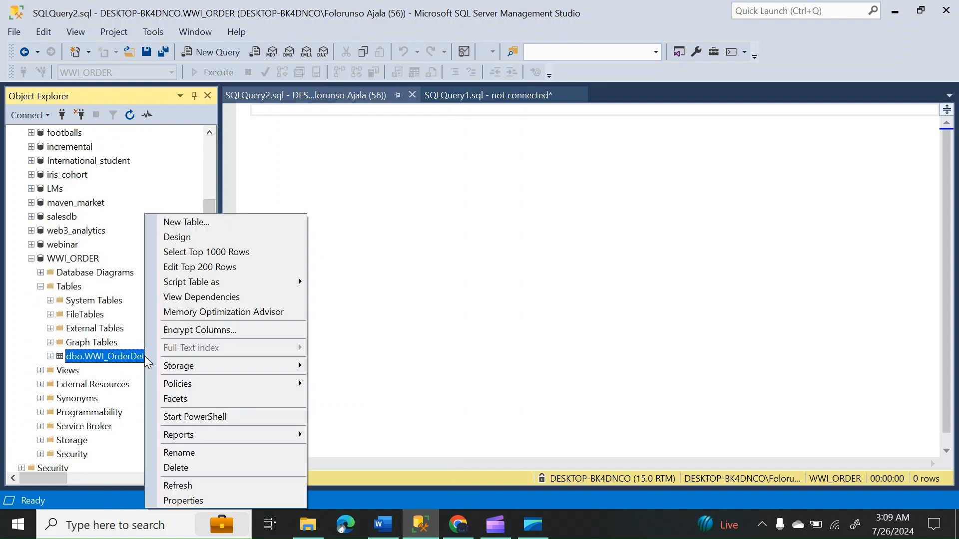
click(185, 251)
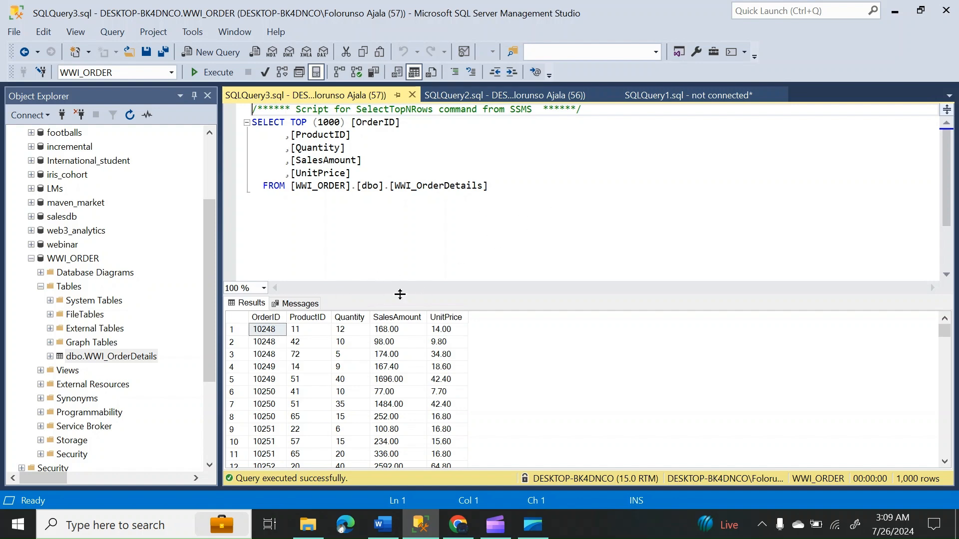
Return to WWI_Lakehouse in the browser and create a new data pipeline named WWI_Pipeline.
mouse_move(457, 529)
click(460, 475)
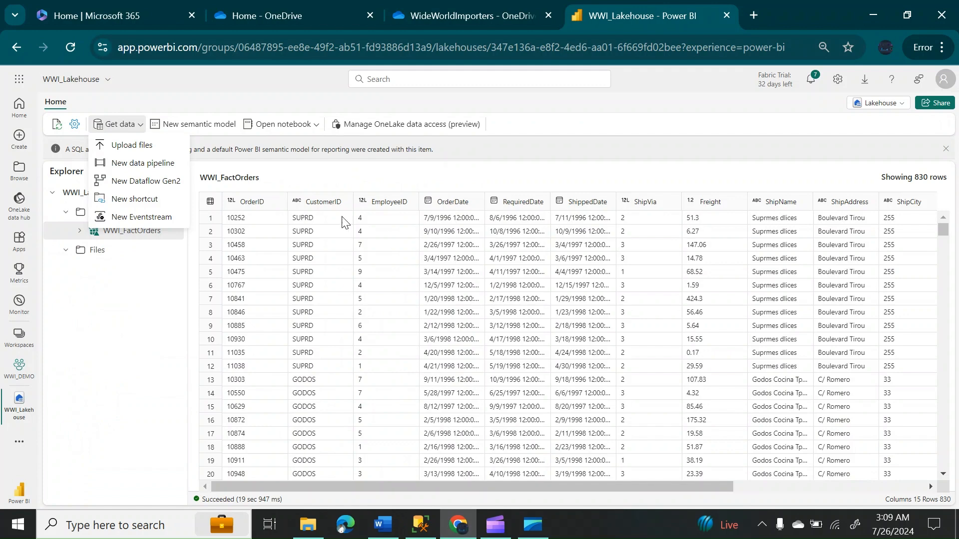
click(159, 165)
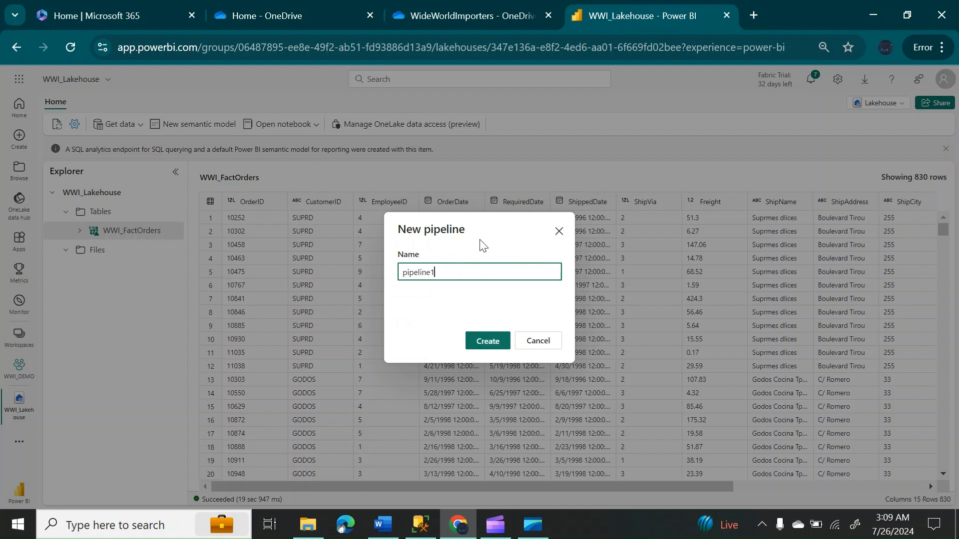
key(BackSpace)
key(BackSpace)
key(BackSpace)
key(BackSpace)
key(BackSpace)
key(BackSpace)
key(BackSpace)
key(BackSpace)
key(BackSpace)
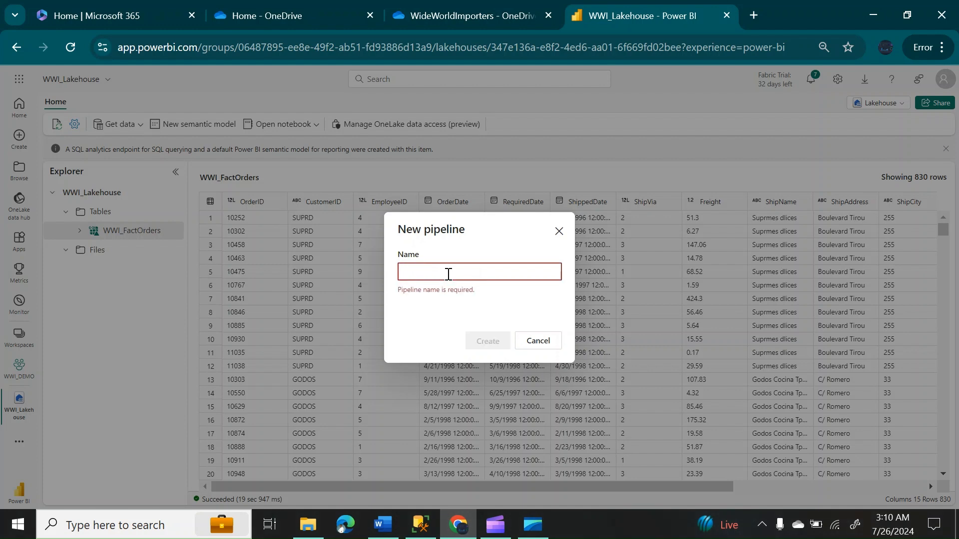
text(WWI_Pipeline)
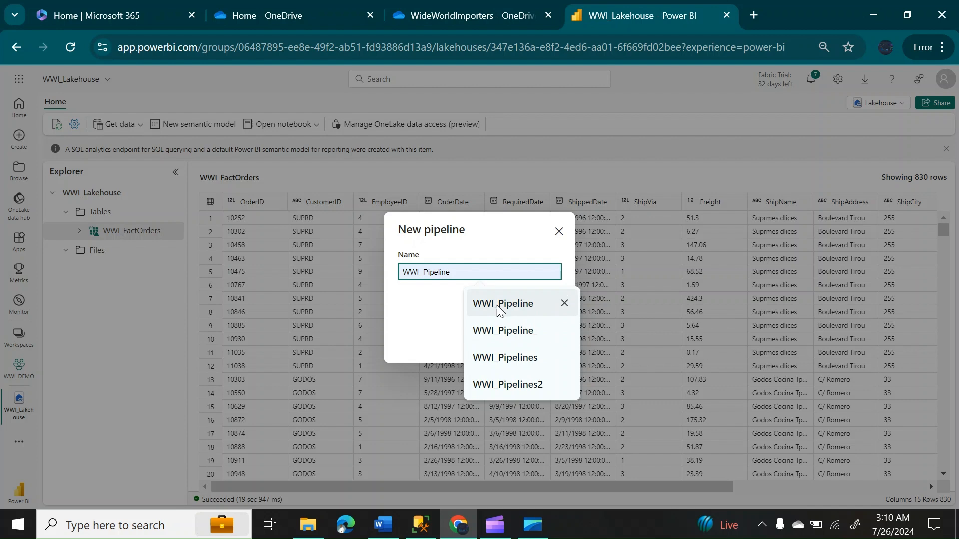
click(537, 308)
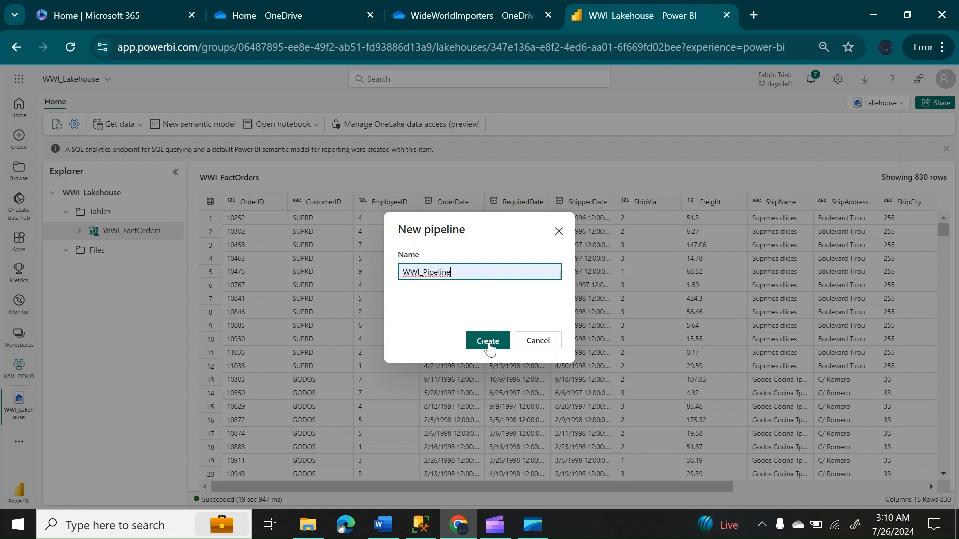
click(488, 343)
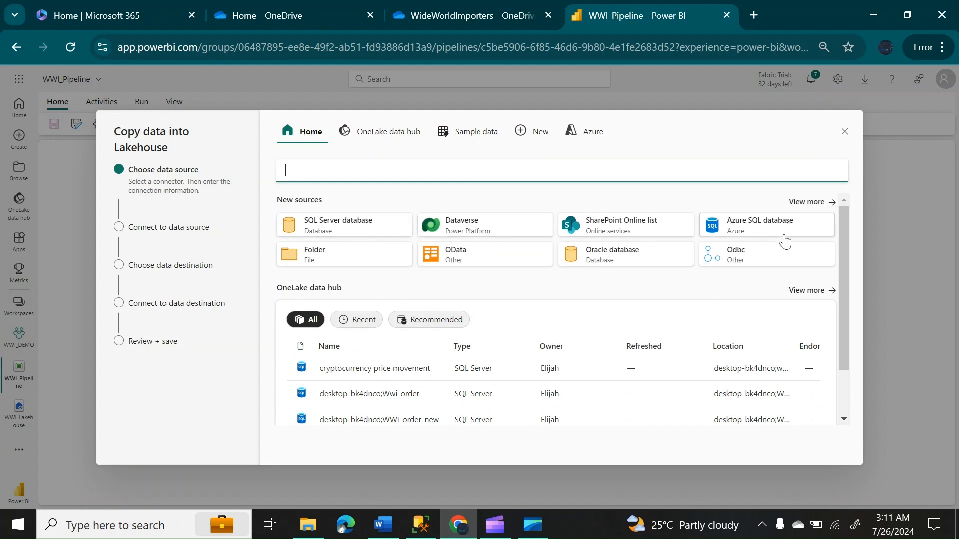
Browse the data source connectors for copying into the lakehouse and choose SQL Server database as the source.
click(824, 202)
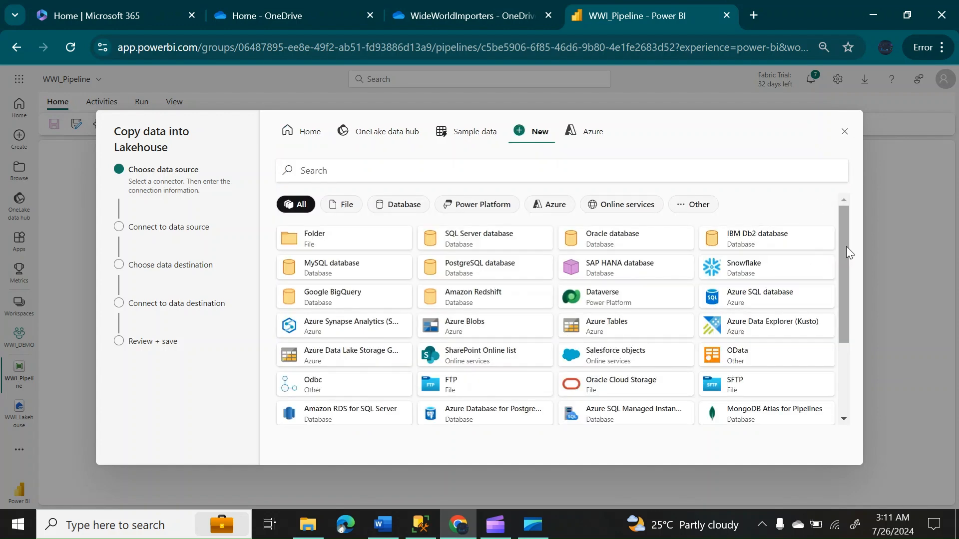
drag(844, 248, 843, 345)
drag(843, 383, 833, 208)
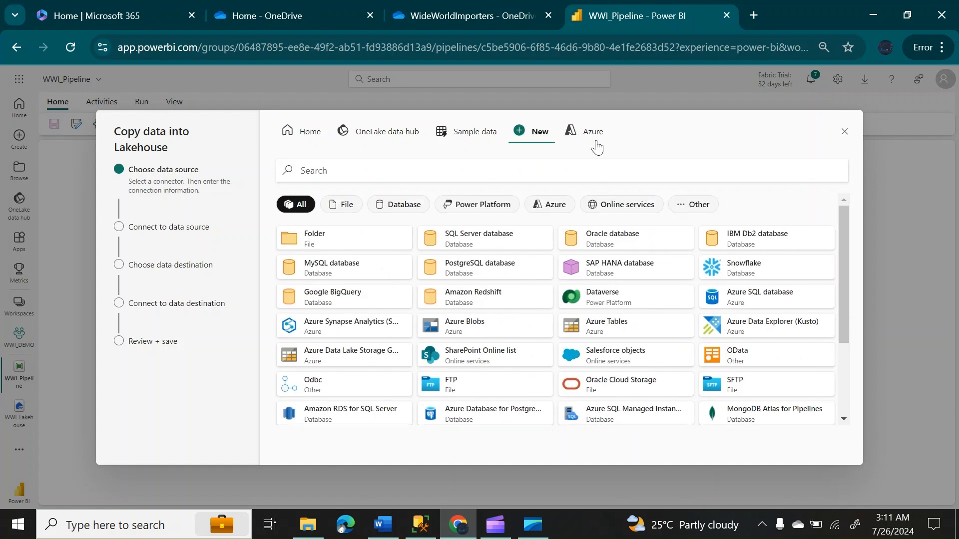
click(597, 136)
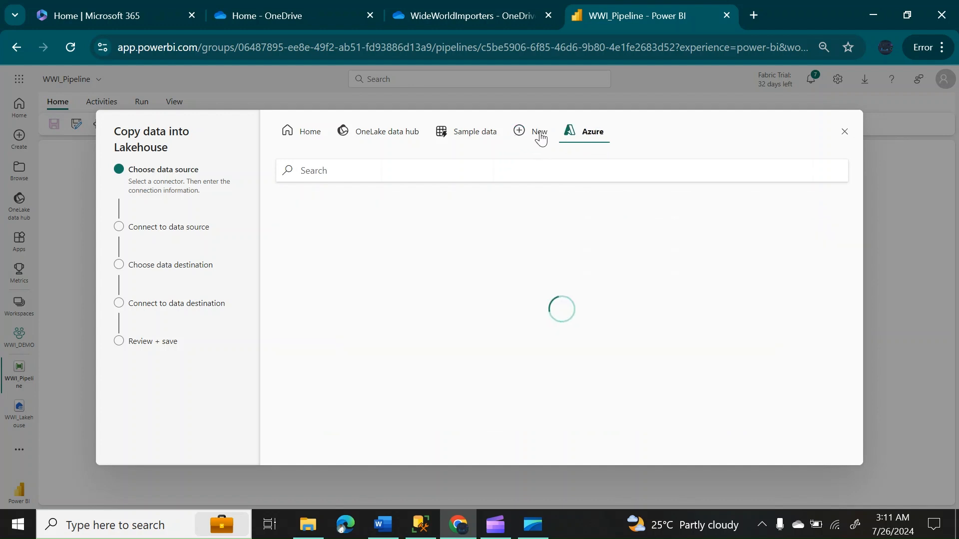
click(412, 136)
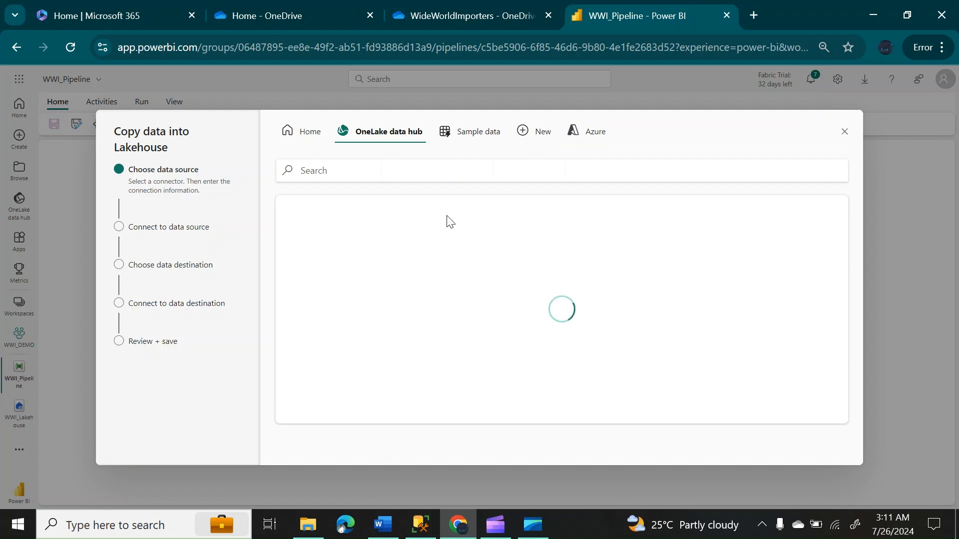
click(320, 143)
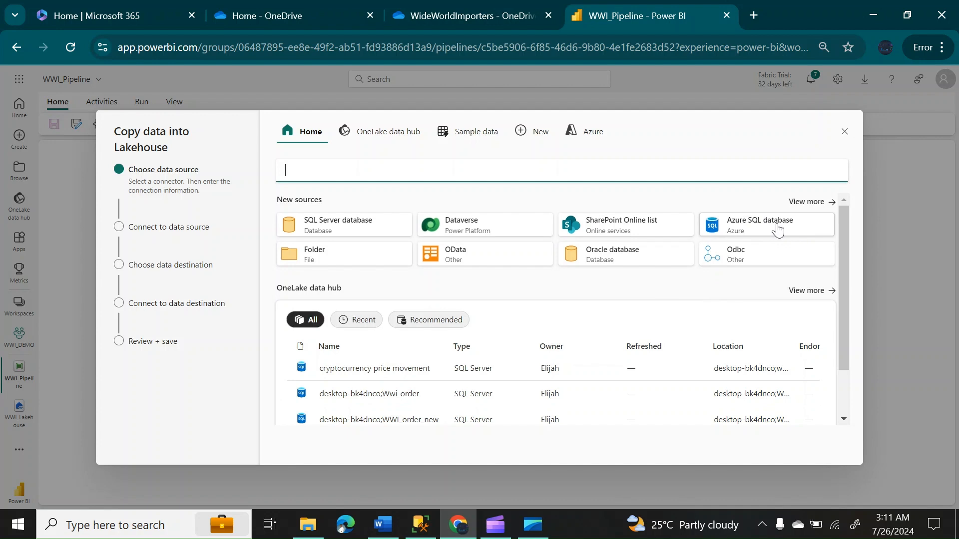
click(357, 227)
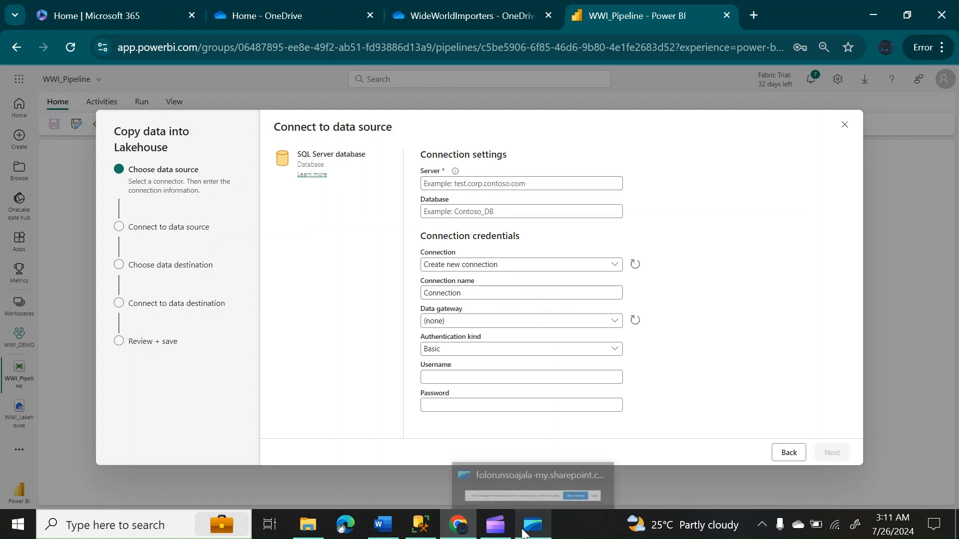
Copy the server name DESKTOP-BK4DNCO from SQL Server Management Studio's connection dialog and enter it as the pipeline source's server.
click(458, 452)
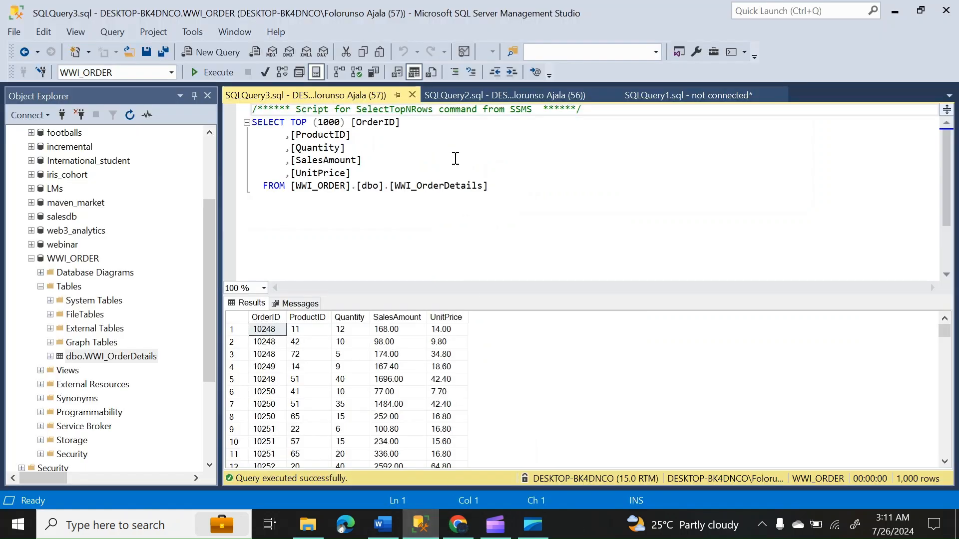
click(48, 116)
click(70, 133)
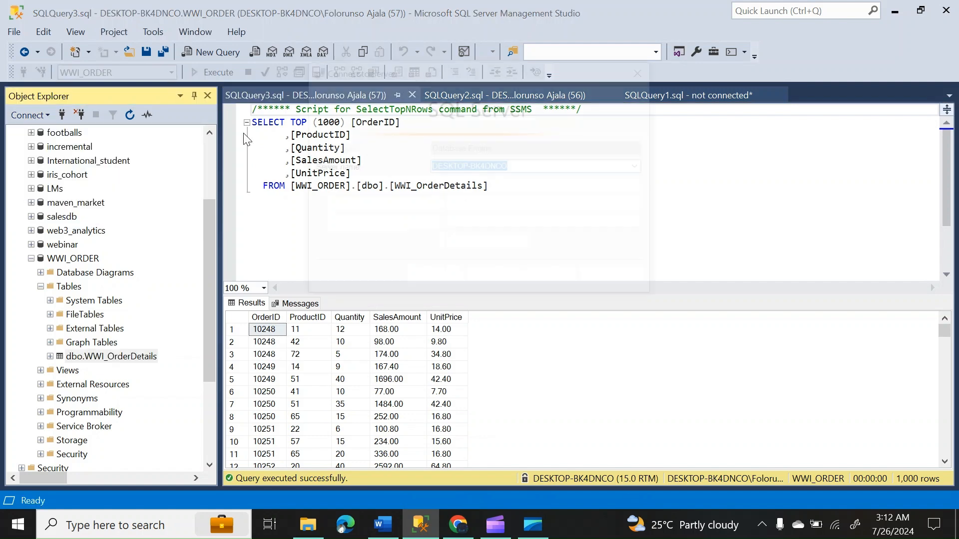
drag(527, 168, 430, 166)
key(ctrl+c)
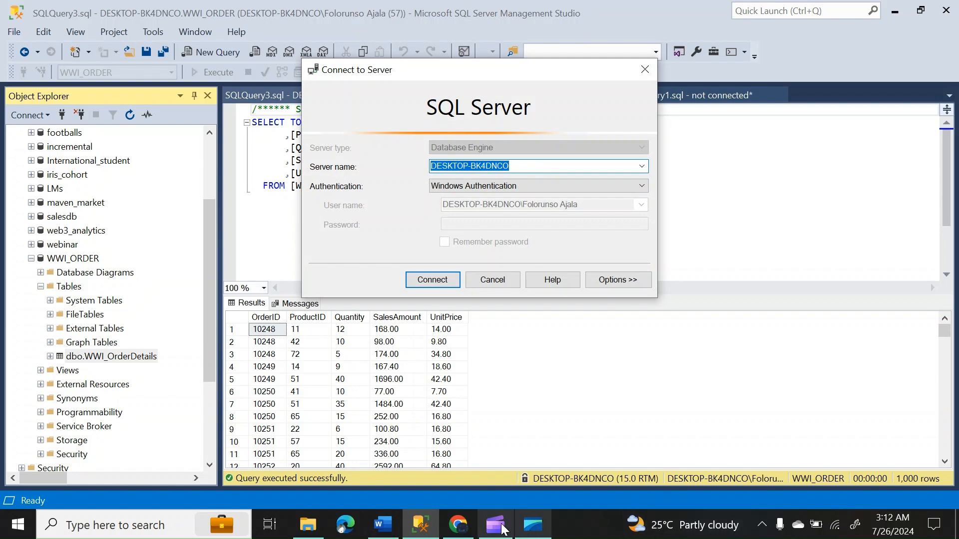
mouse_move(495, 529)
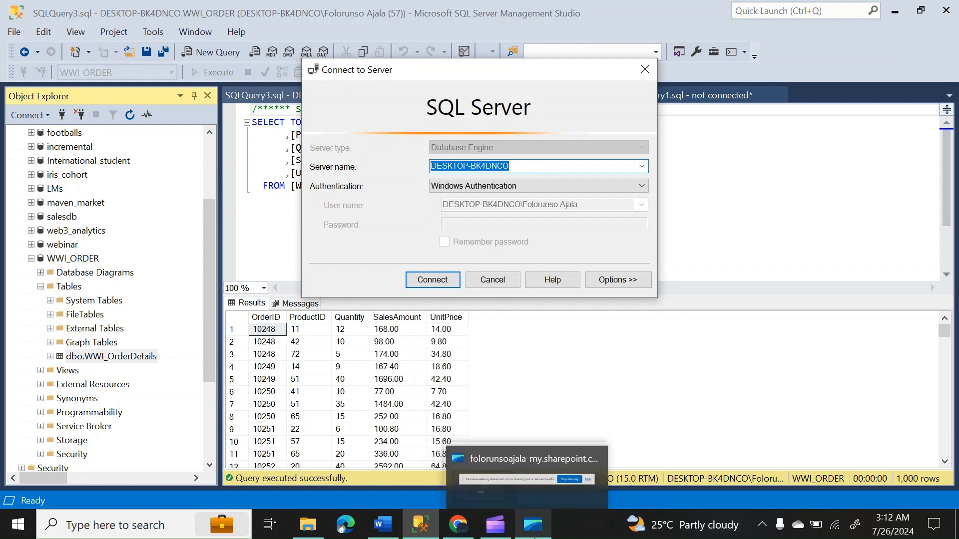
click(458, 524)
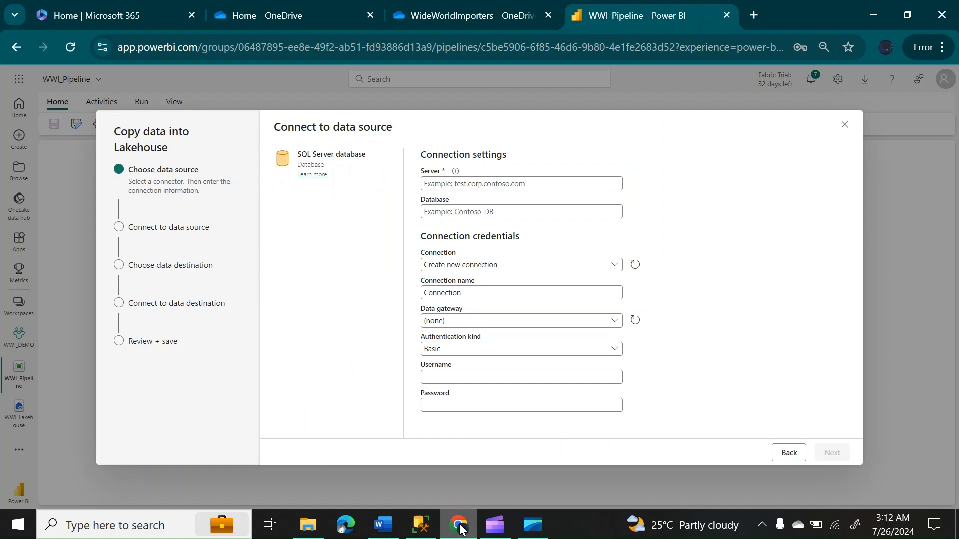
click(492, 183)
key(ctrl+v)
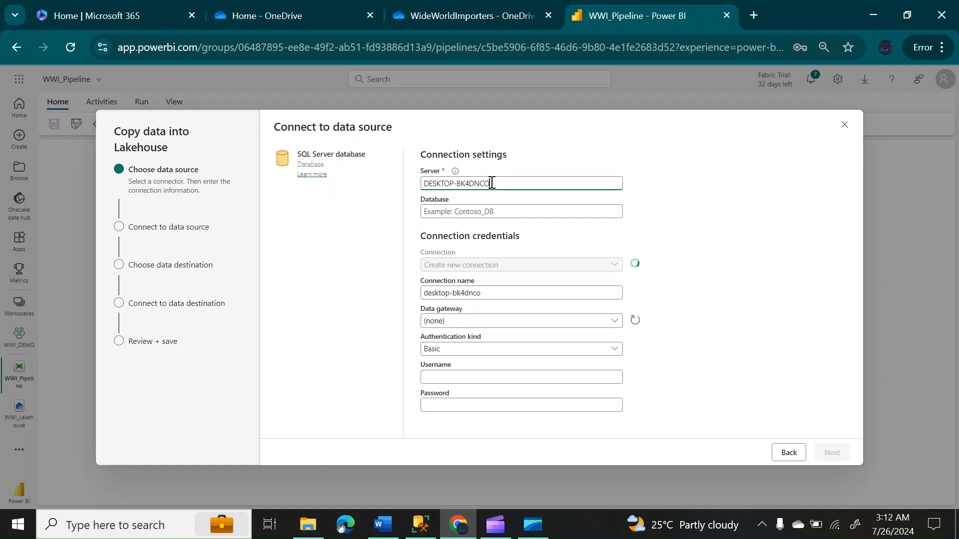
Copy the database name WWI_ORDER from the query in SQL Server Management Studio and enter it as the pipeline source's database.
click(506, 211)
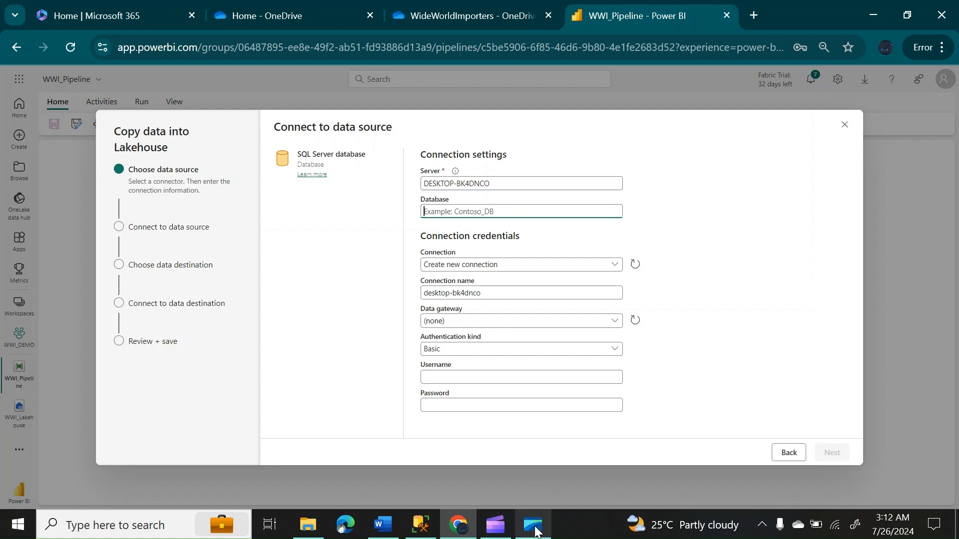
click(428, 523)
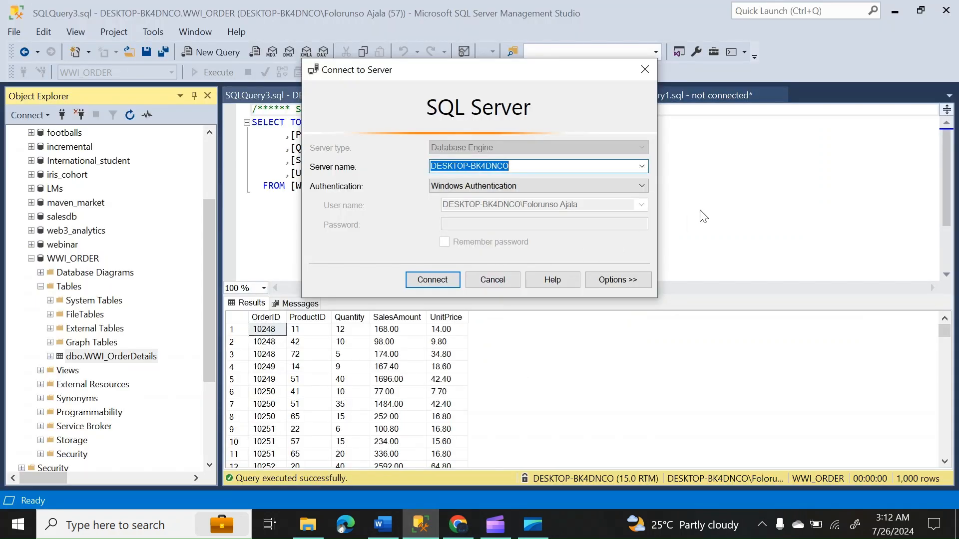
click(642, 73)
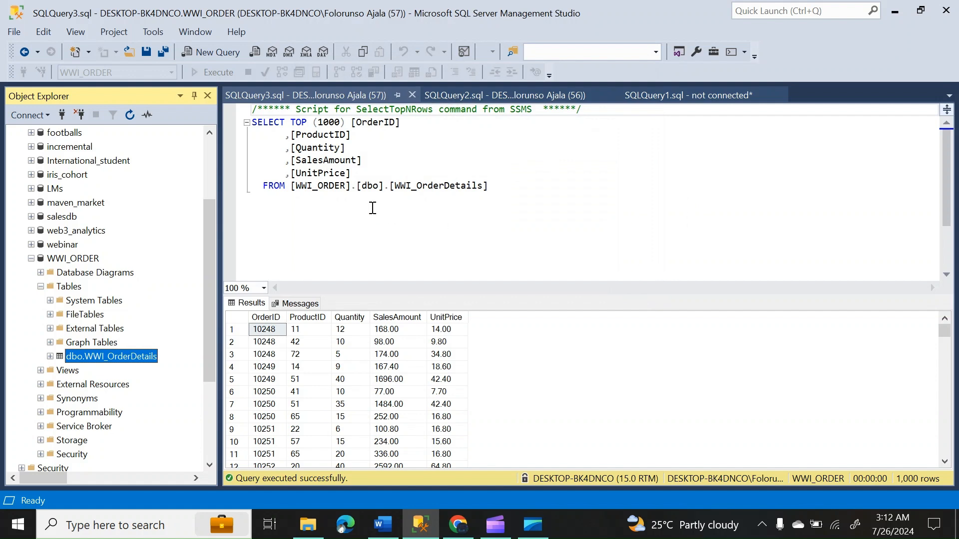
drag(296, 185, 350, 185)
key(ctrl+c)
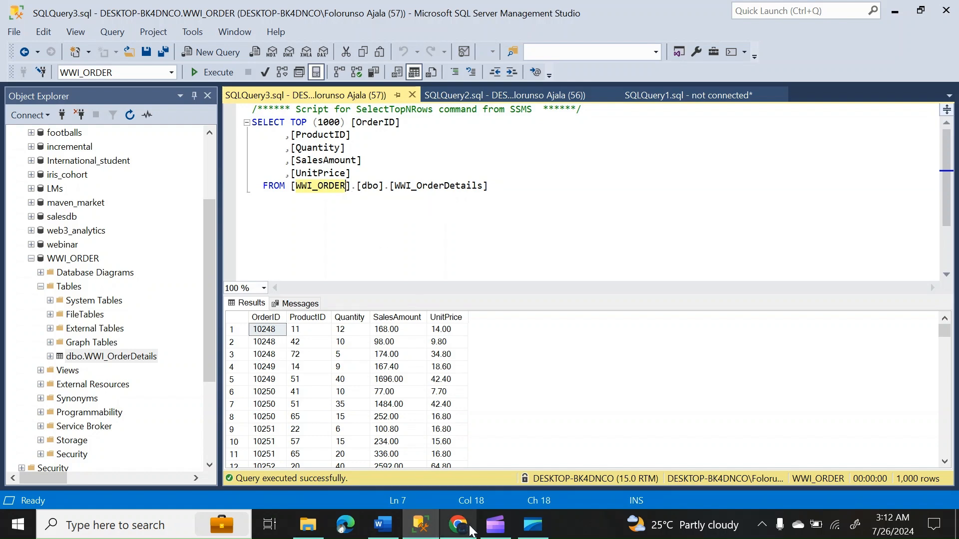
mouse_move(468, 528)
click(467, 489)
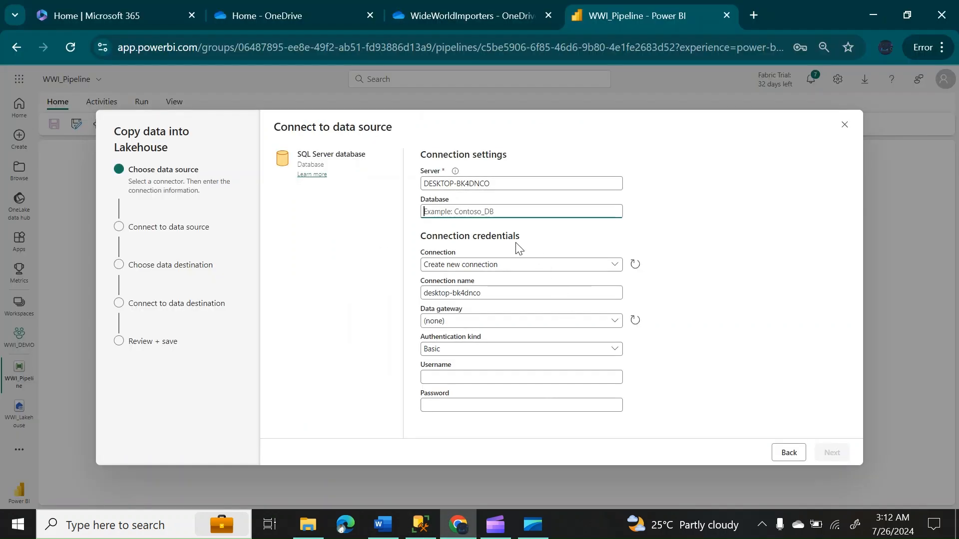
key(ctrl+v)
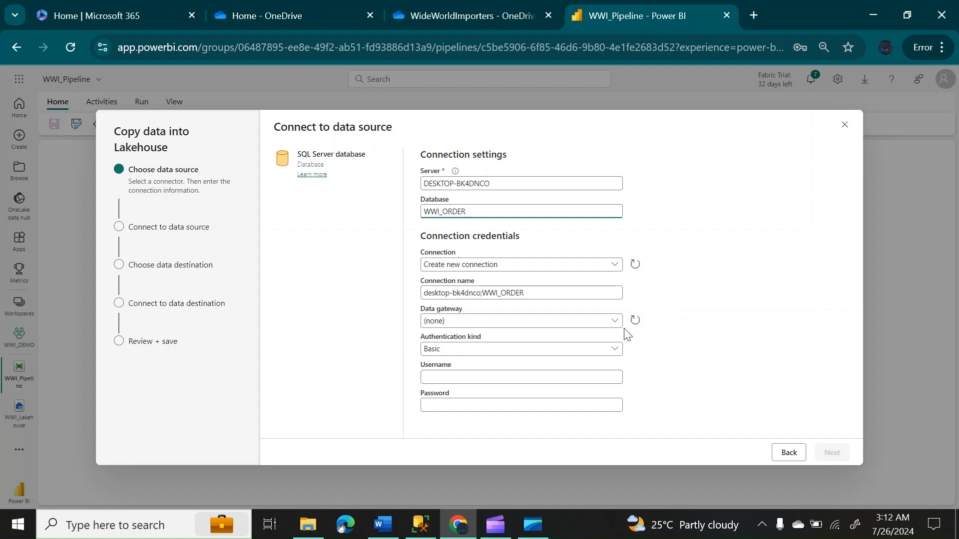
Choose the on-premises data gateway for the new connection and set its authentication kind to Windows.
click(617, 354)
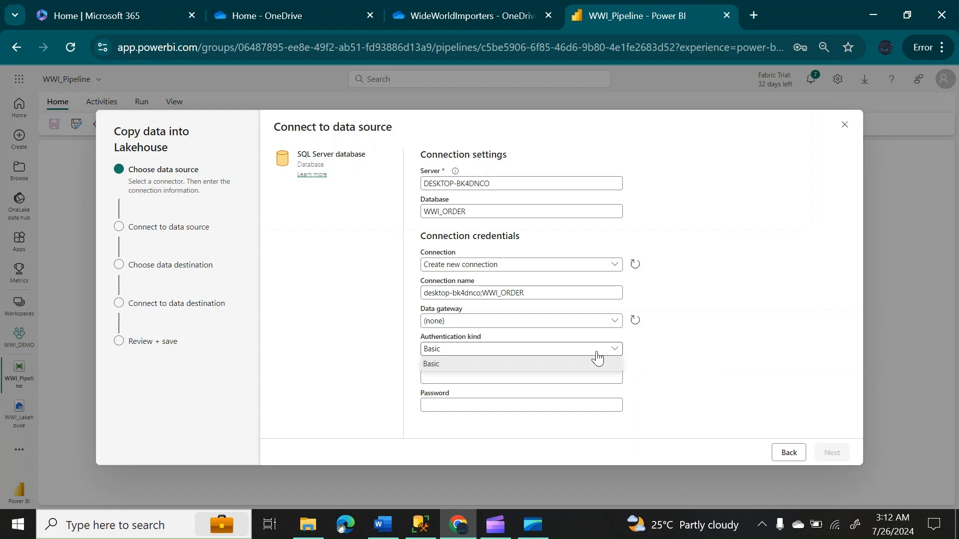
click(605, 358)
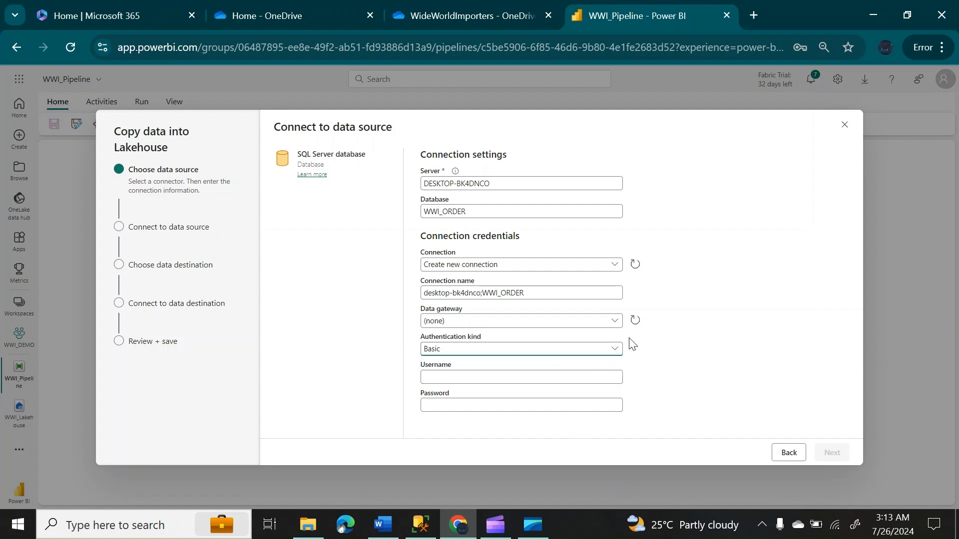
click(615, 322)
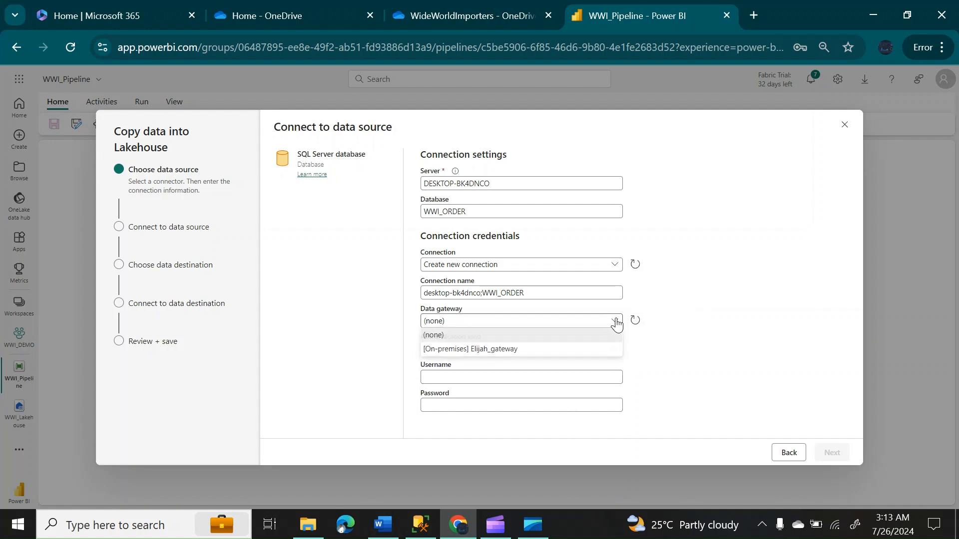
click(523, 352)
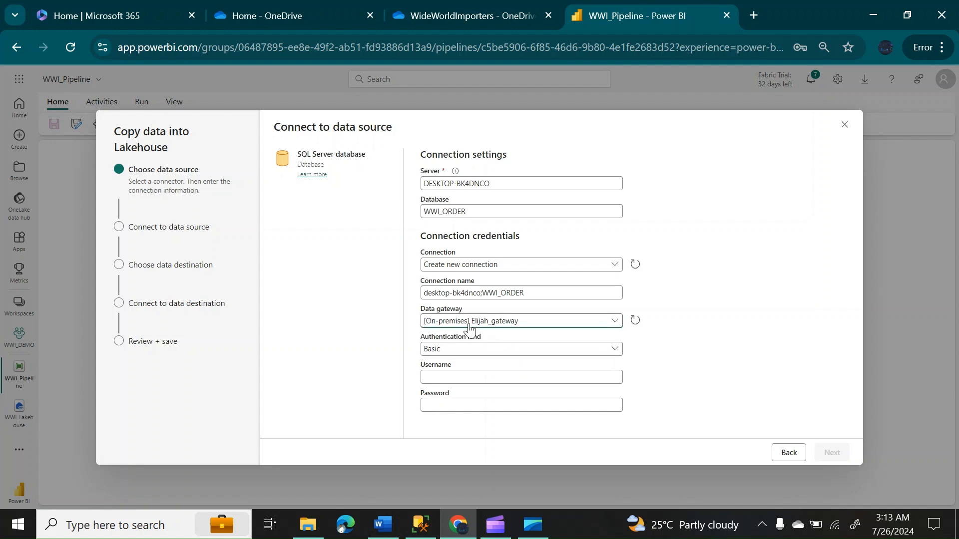
click(555, 353)
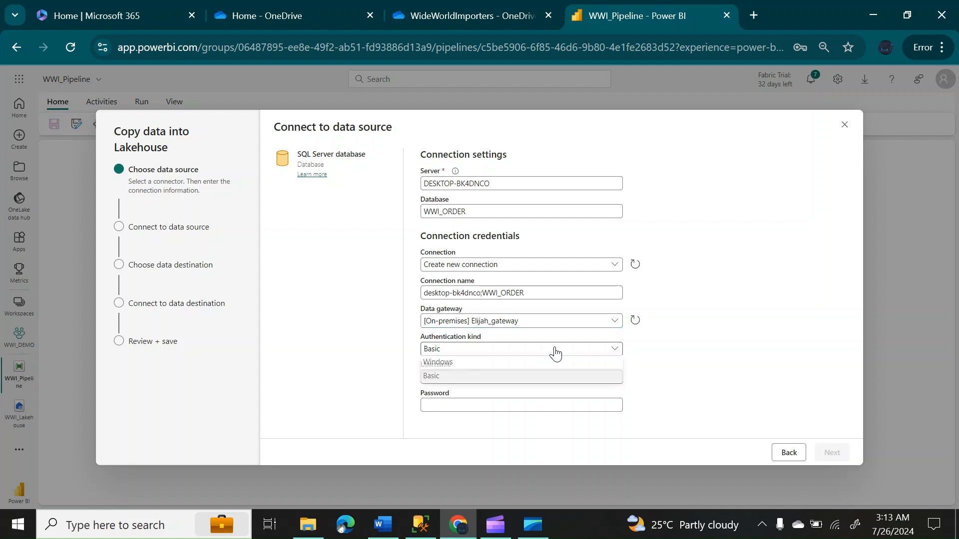
click(465, 366)
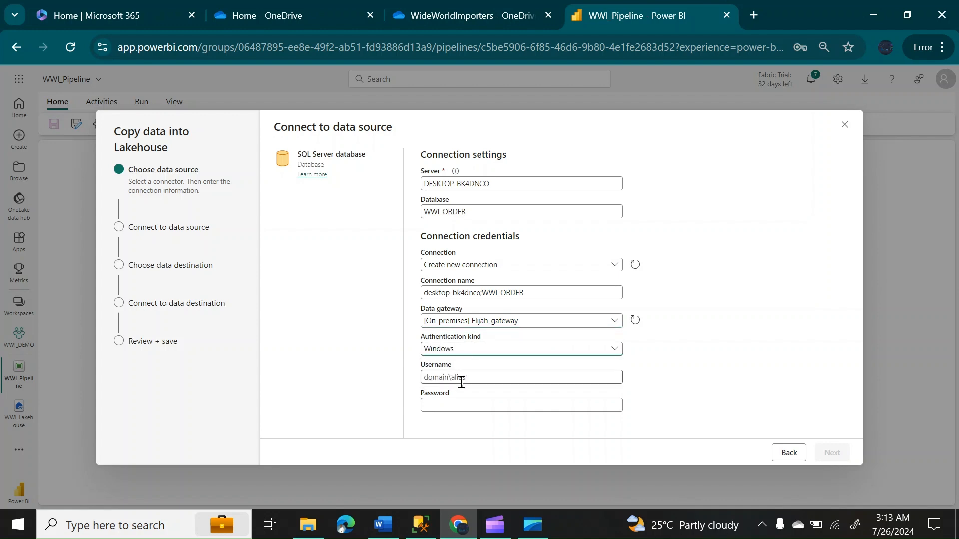
Enter the Windows username, using the server name DESKTOP-BK4DNCO as its domain, and the account password.
click(485, 381)
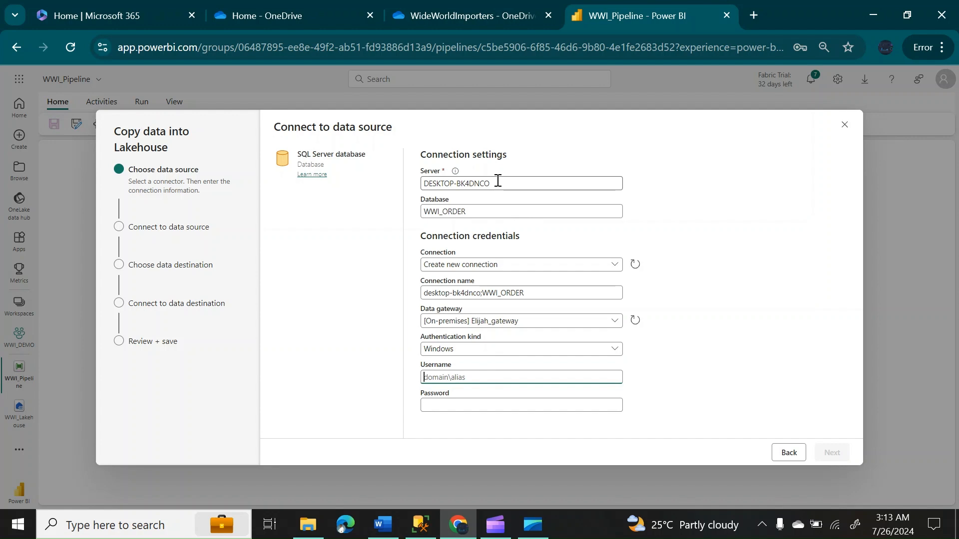
drag(494, 183, 418, 186)
key(ctrl+c)
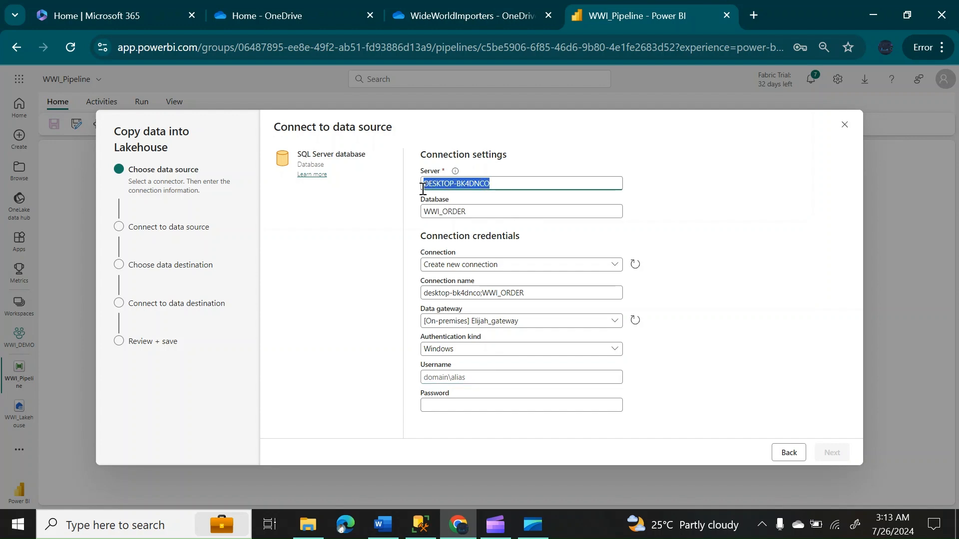
click(476, 381)
key(ctrl+v)
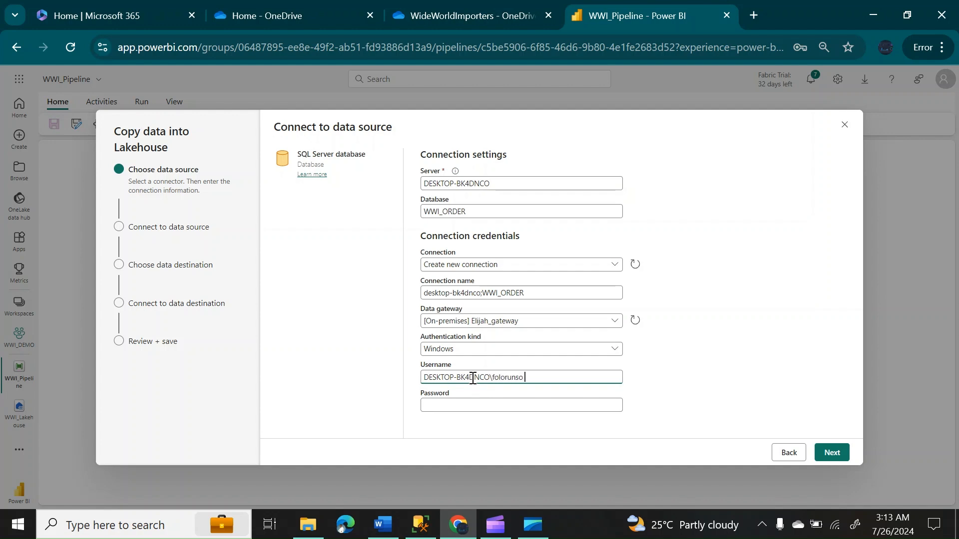
click(472, 405)
text(•••)
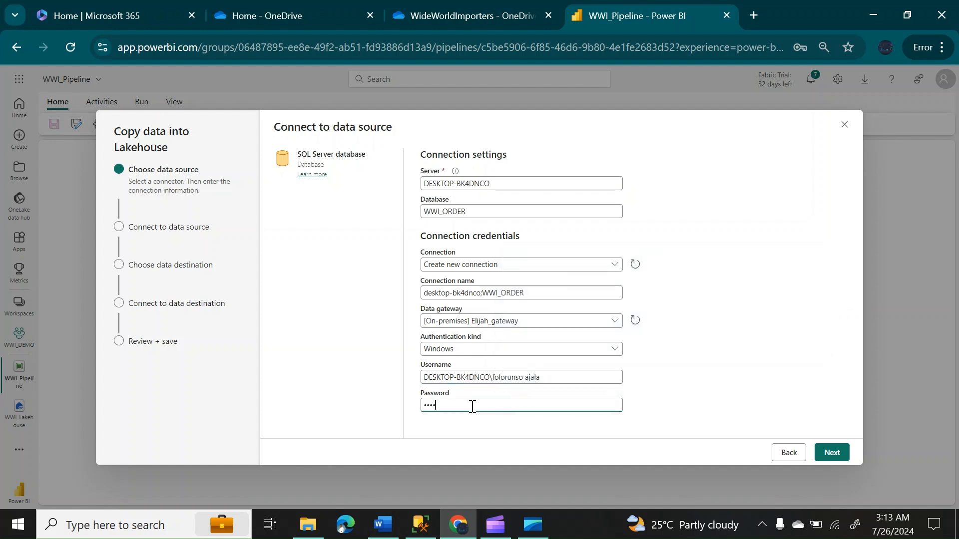
text(•••)
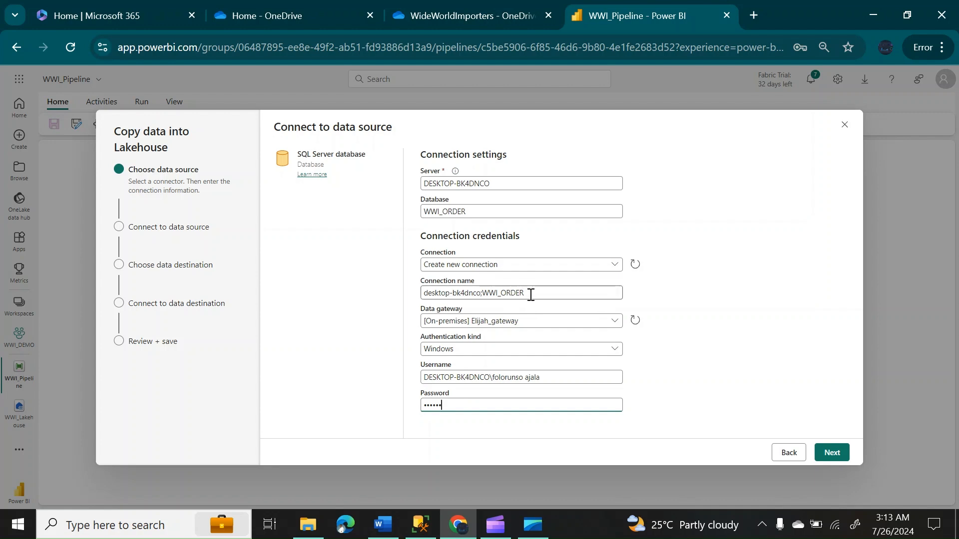
Name the connection desktop-bk4dnco;WWI_ORDER_demo and submit the connection settings.
click(532, 291)
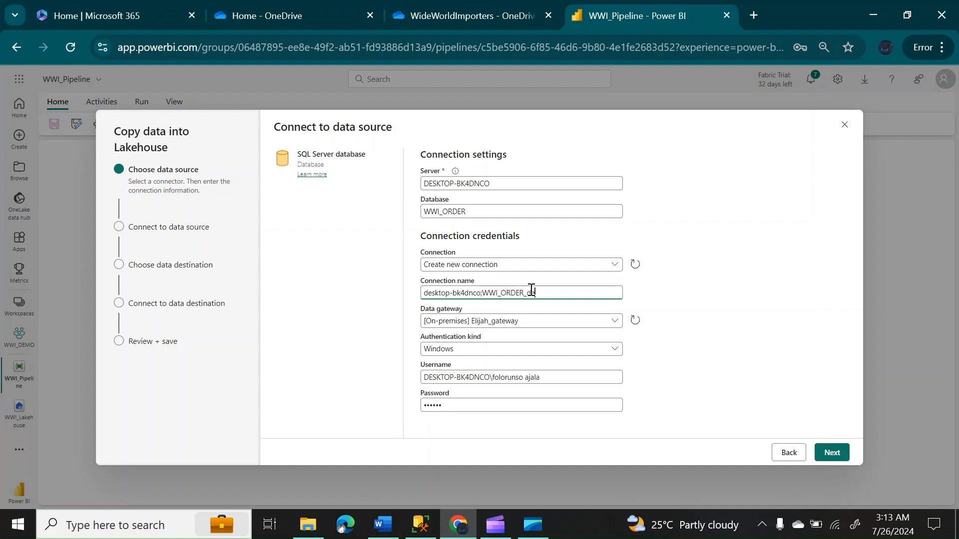
click(678, 340)
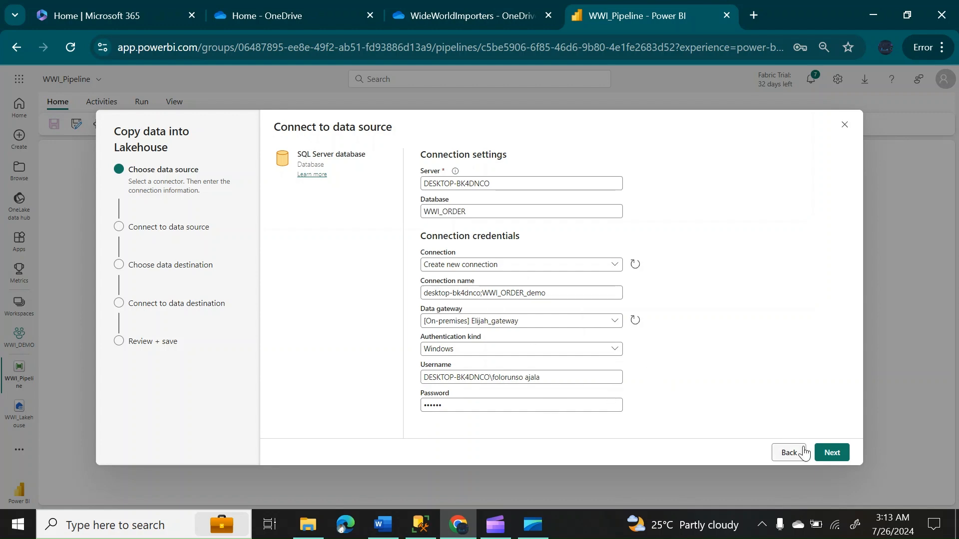
click(835, 457)
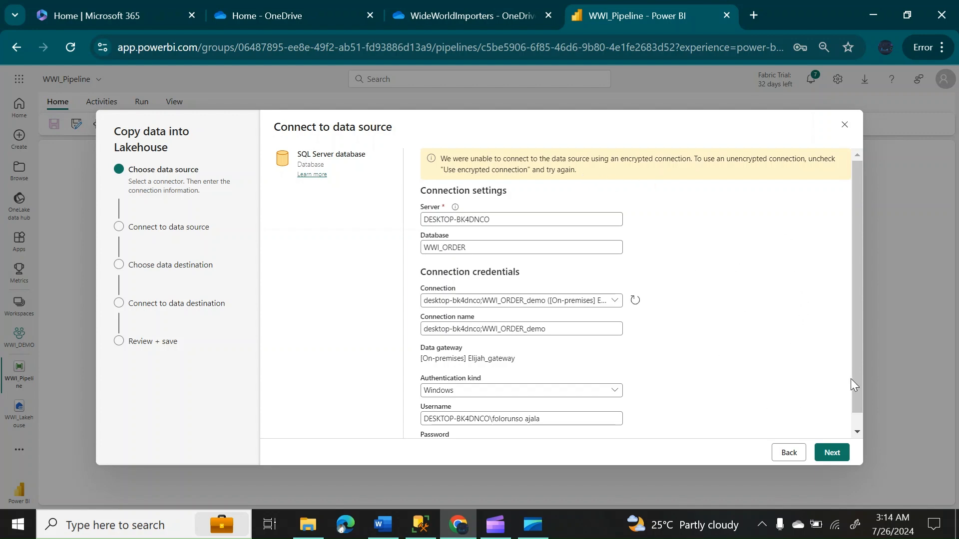
Review the source connection settings, then cancel the copy data assistant.
scroll(857, 378, down, 1)
scroll(855, 370, up, 1)
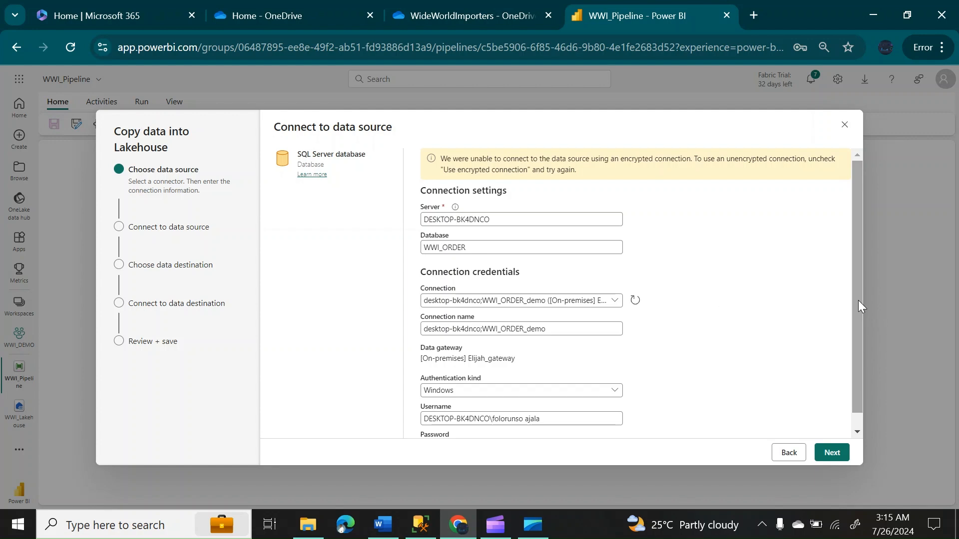
drag(858, 301, 852, 368)
drag(853, 307, 847, 236)
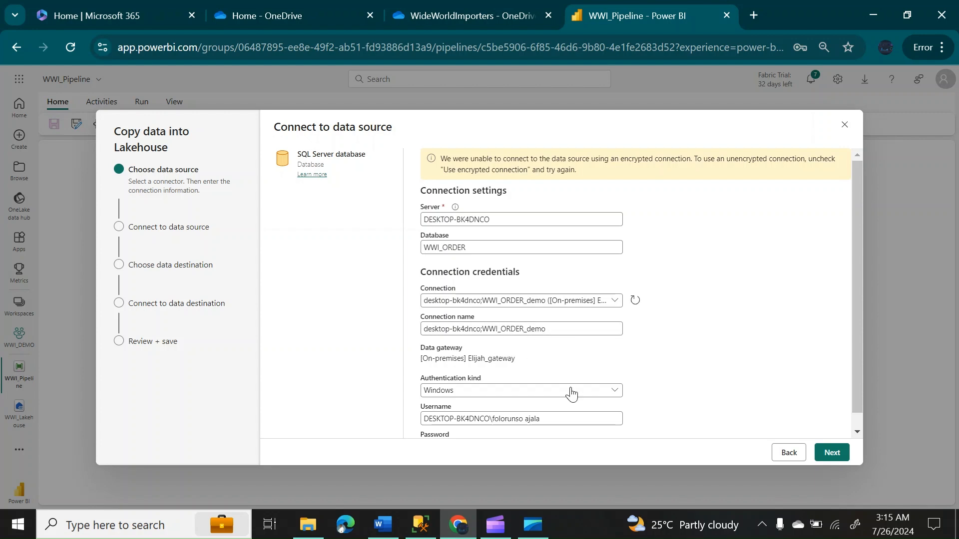
click(844, 126)
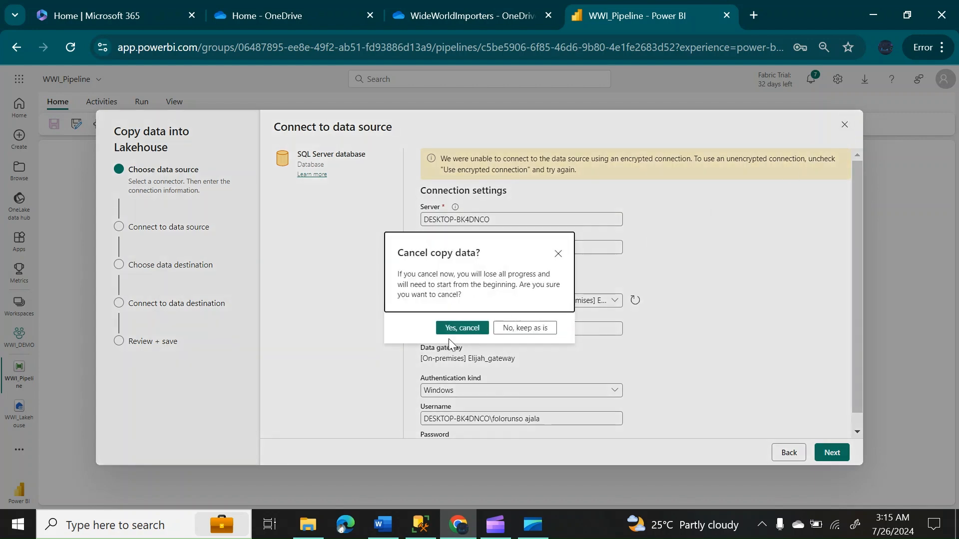
click(461, 328)
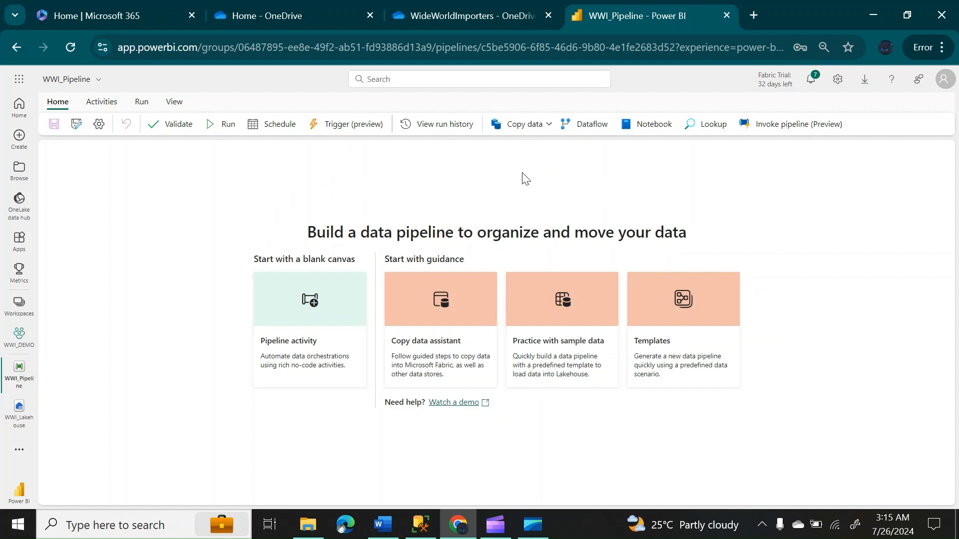
Add a Copy data activity to the WWI_Pipeline canvas and move it toward the canvas's upper middle.
click(551, 127)
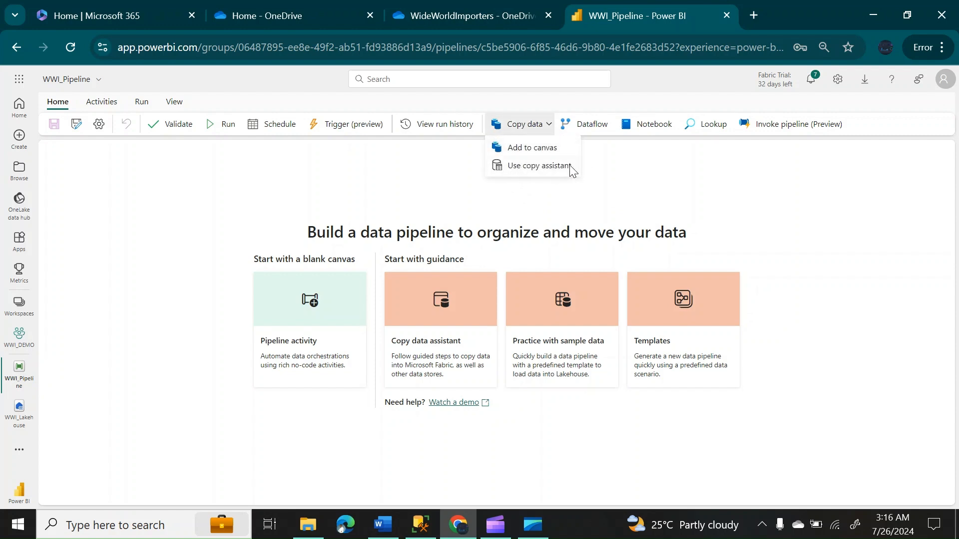
click(534, 149)
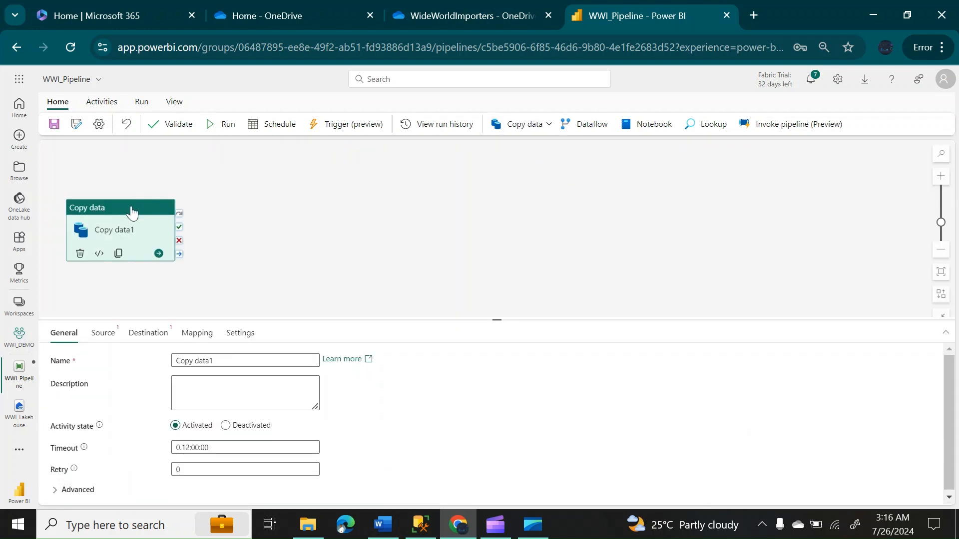
drag(142, 212, 300, 186)
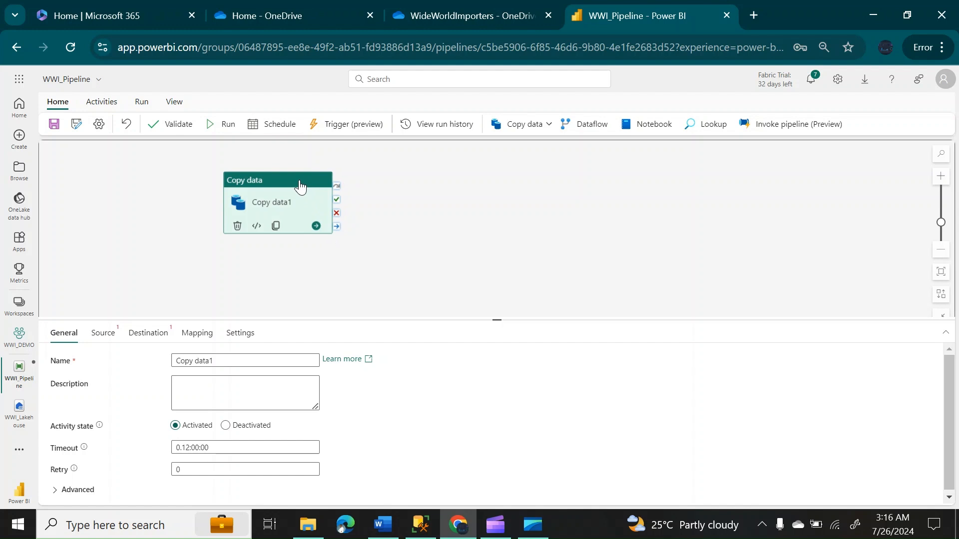
drag(303, 184, 310, 184)
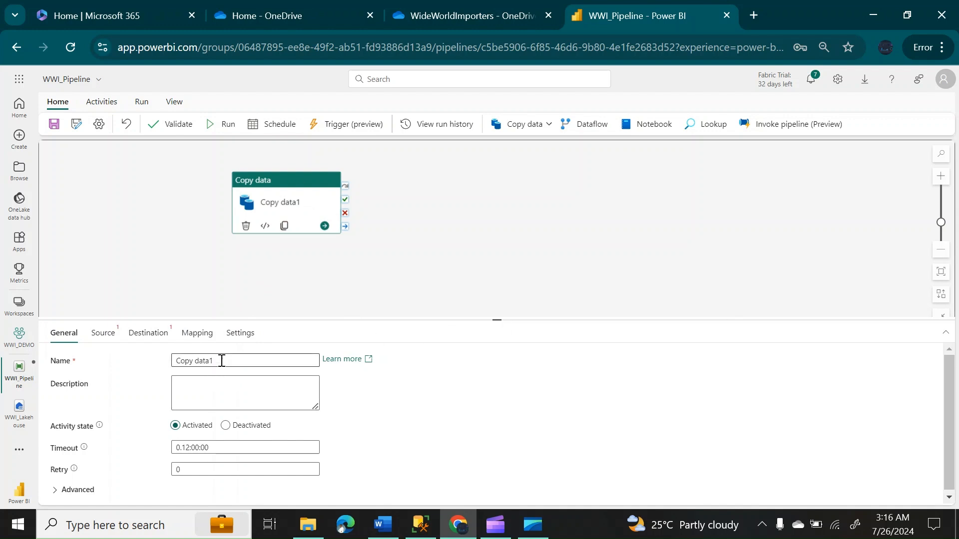
Rename the Copy data activity as WWI_orderdetails and review its general settings.
drag(221, 360, 165, 368)
key(BackSpace)
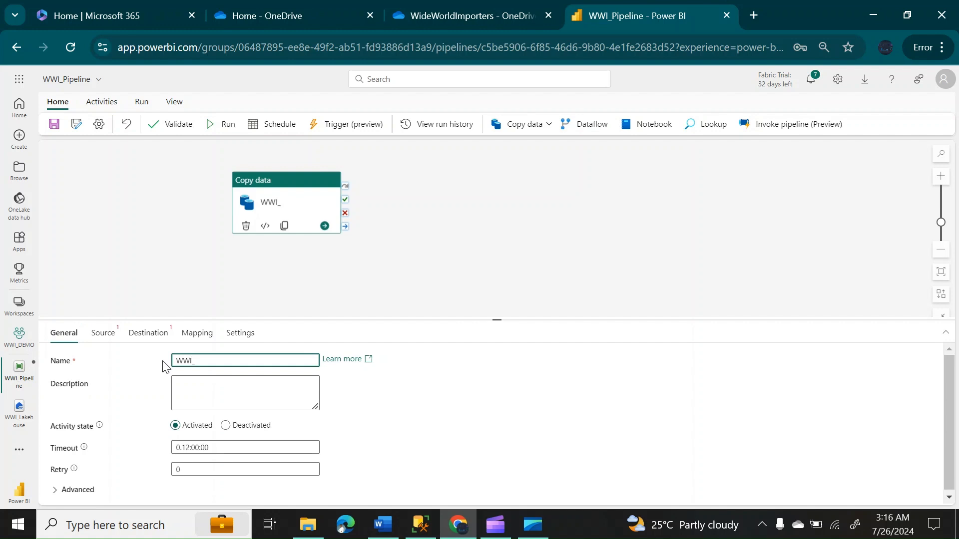
text(WWI_orderdetails)
drag(948, 398, 950, 457)
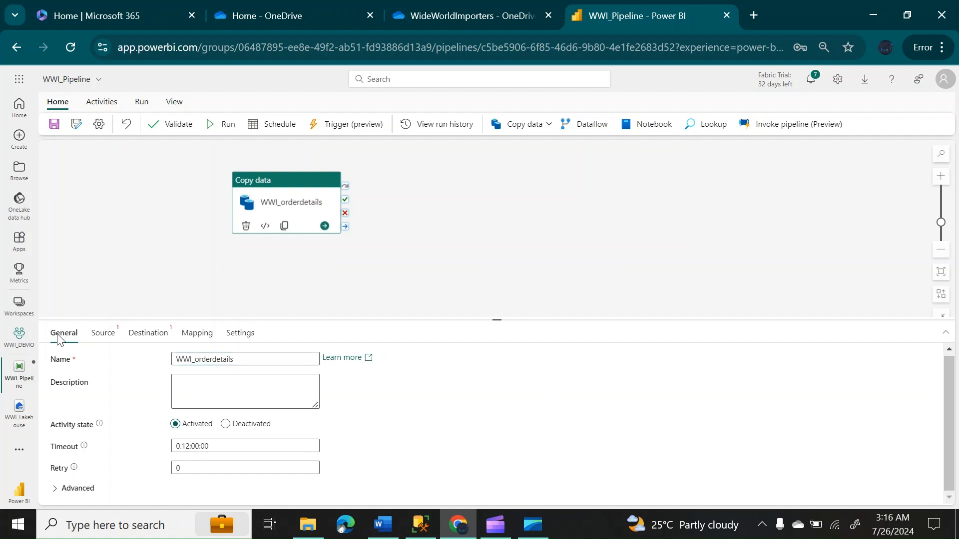
Choose the existing SQL Server connection desktop-bk4dnco;WWI_ORDER_demo from the OneLake data hub as the copy activity's source.
click(103, 335)
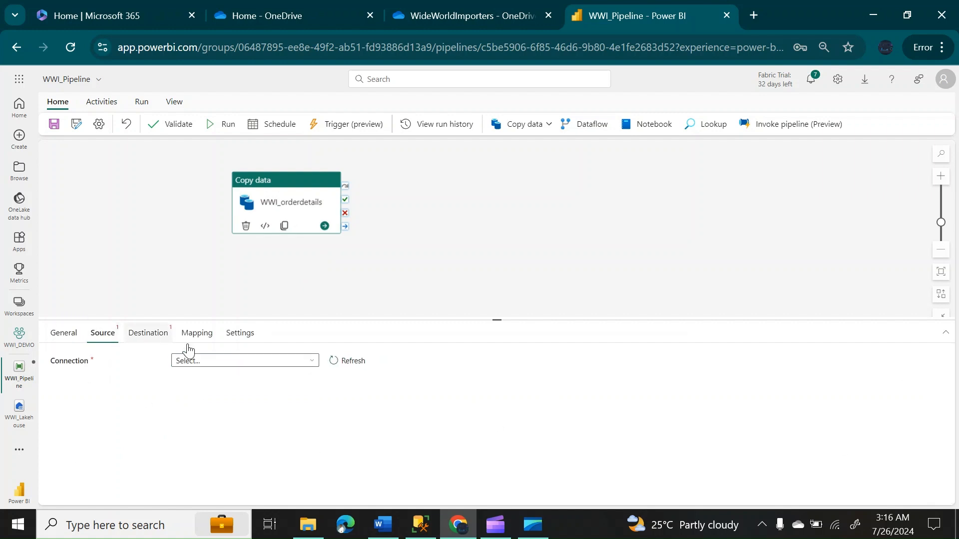
click(313, 366)
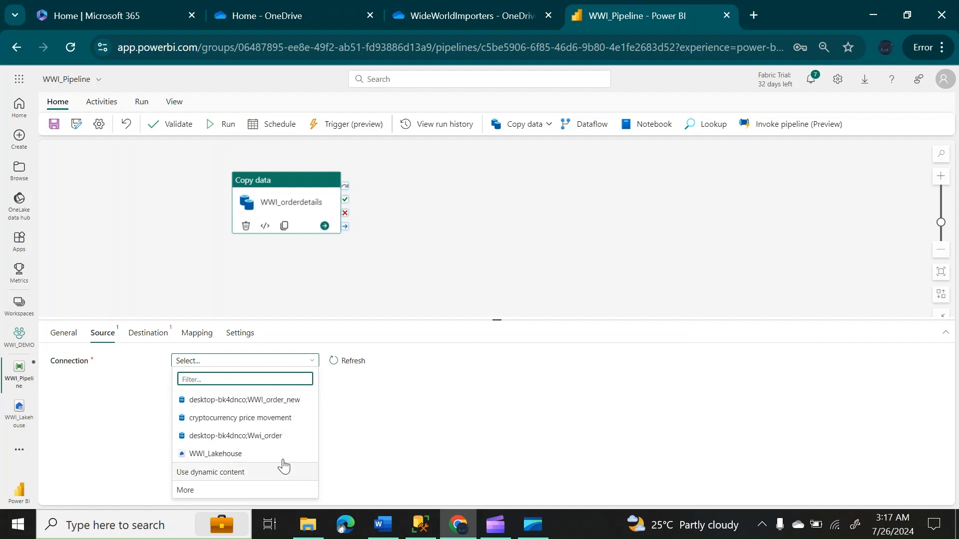
click(185, 491)
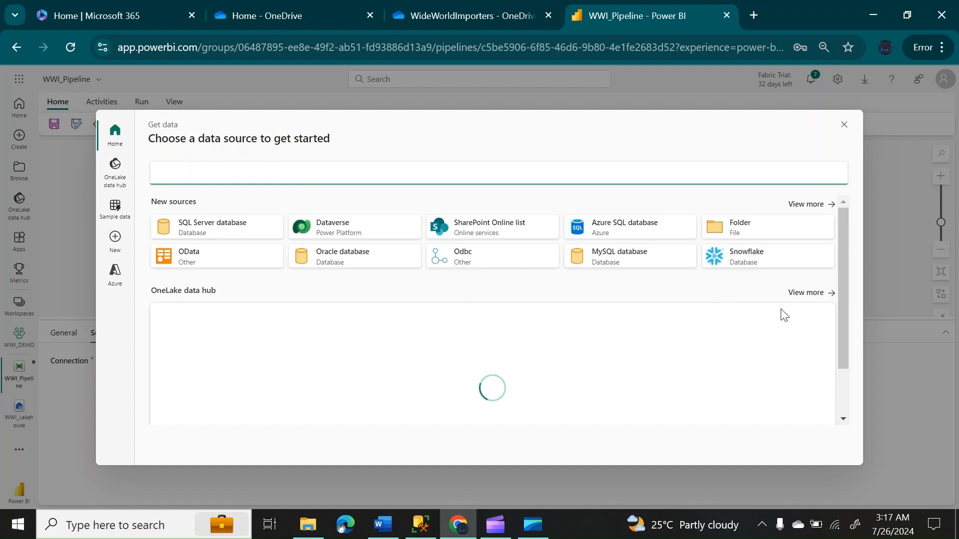
drag(845, 306, 847, 378)
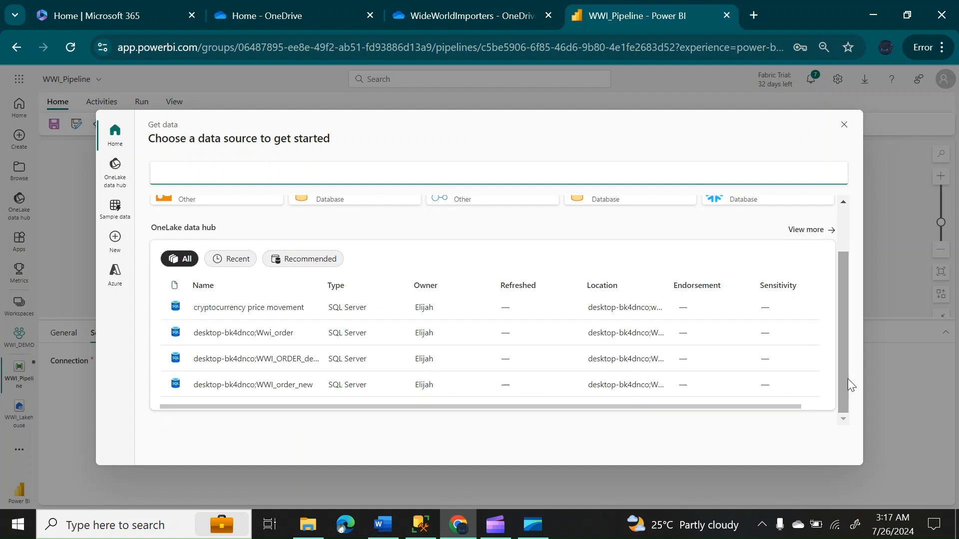
click(290, 360)
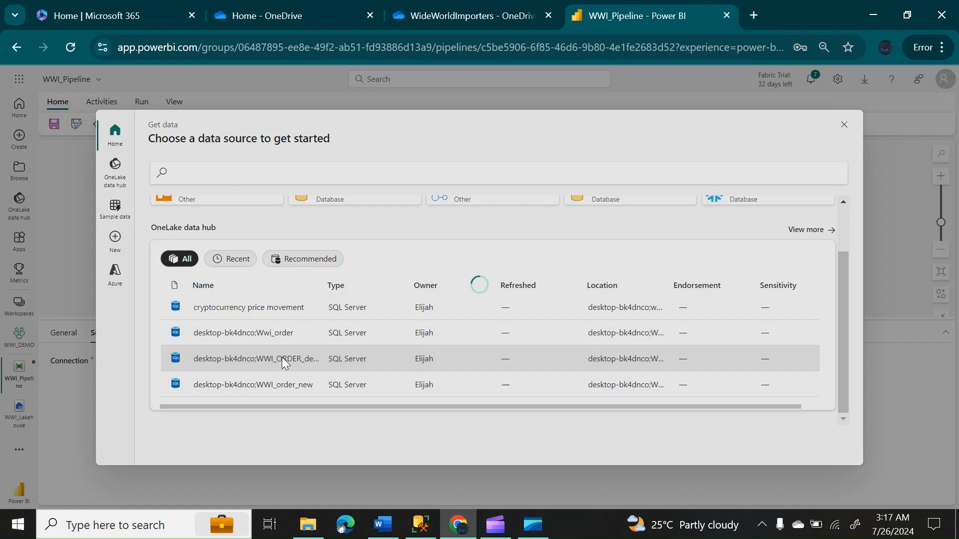
Select the desktop-bk4dnco;WWI_ORDER_demo connection as the copy source and set its connection type to SQL server.
click(257, 359)
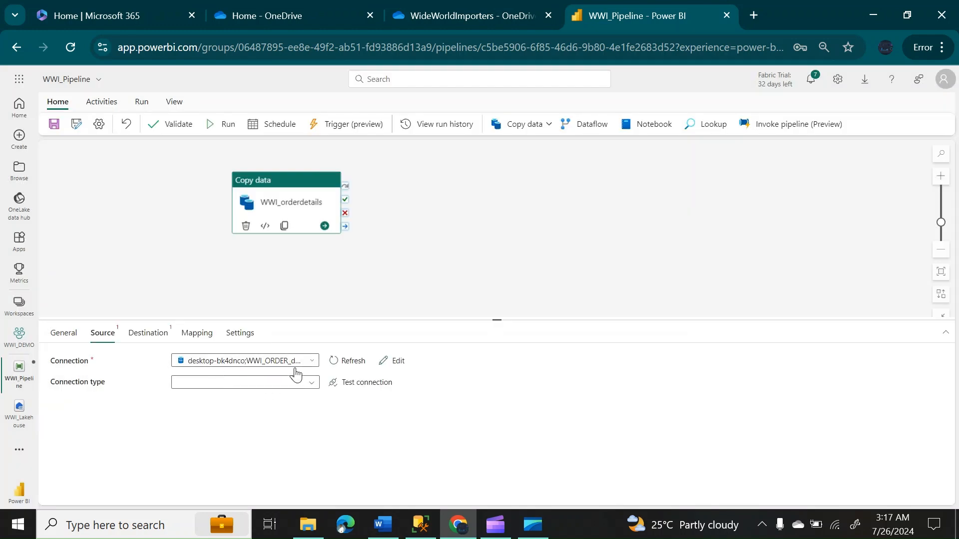
click(313, 385)
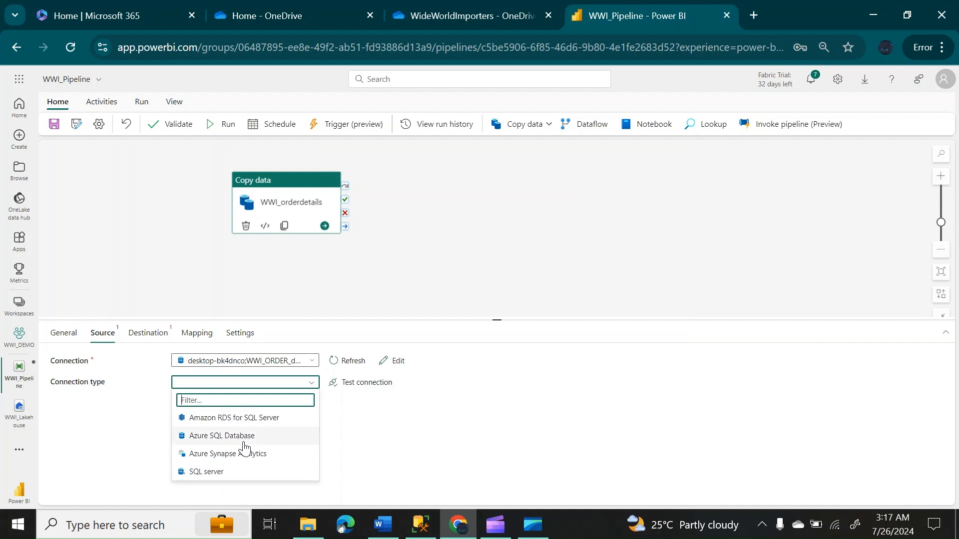
click(211, 472)
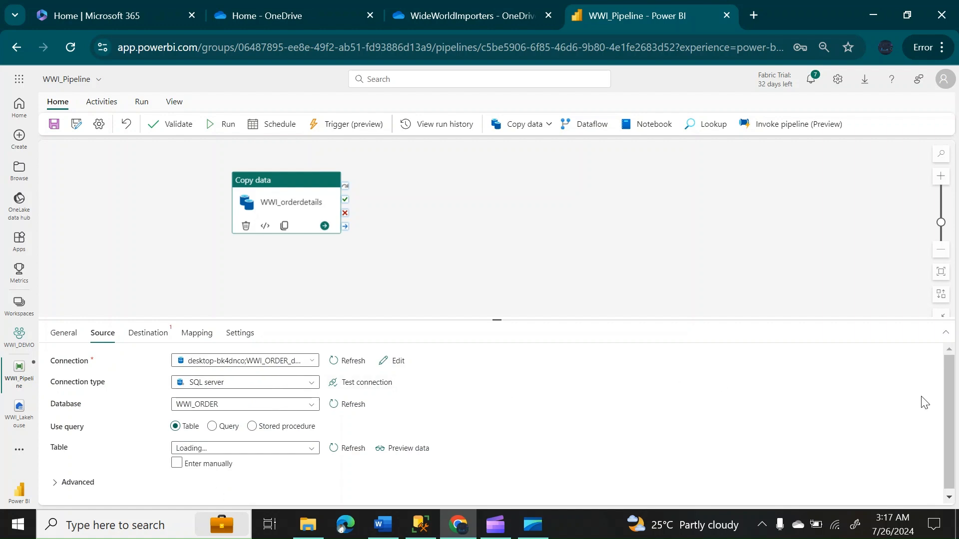
Check the source's table list and try to preview the source data without a table selected.
drag(948, 395, 948, 412)
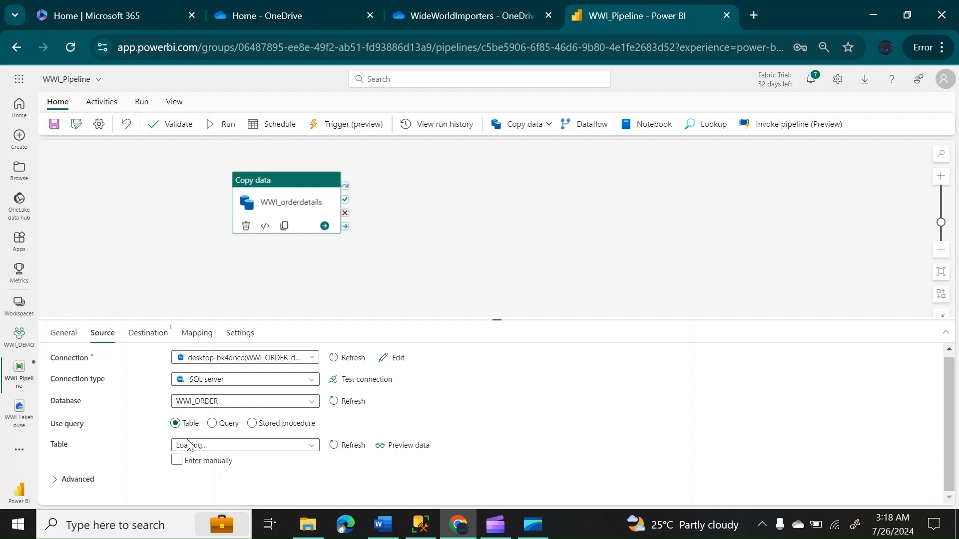
click(289, 446)
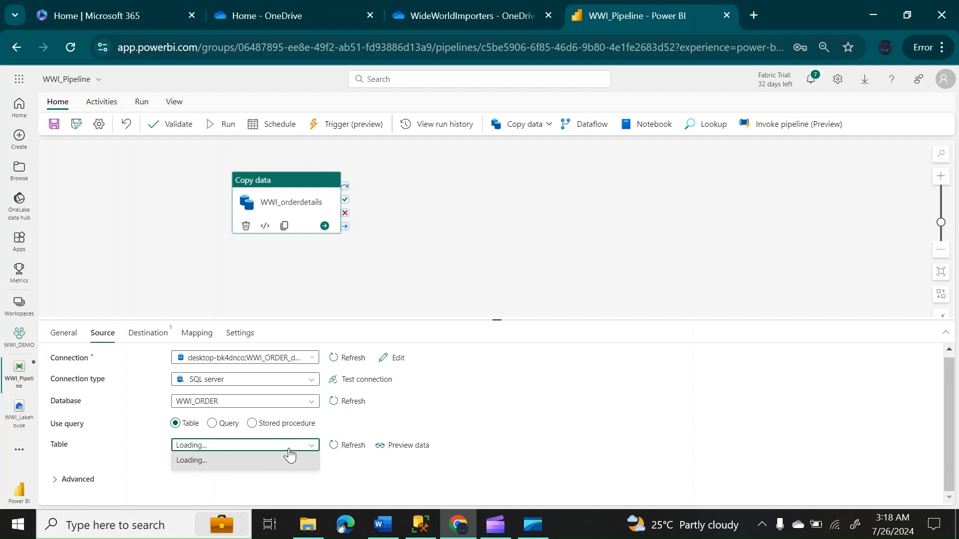
click(289, 449)
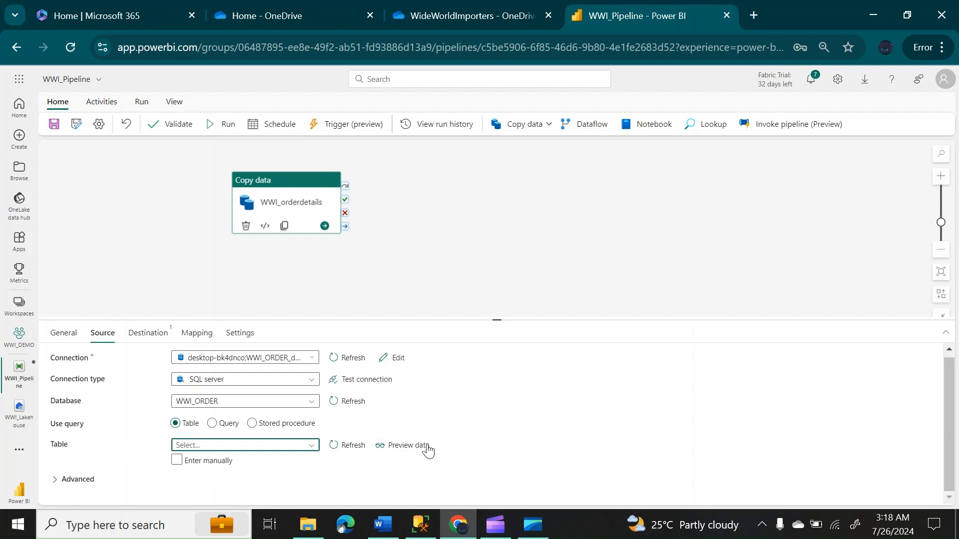
click(408, 449)
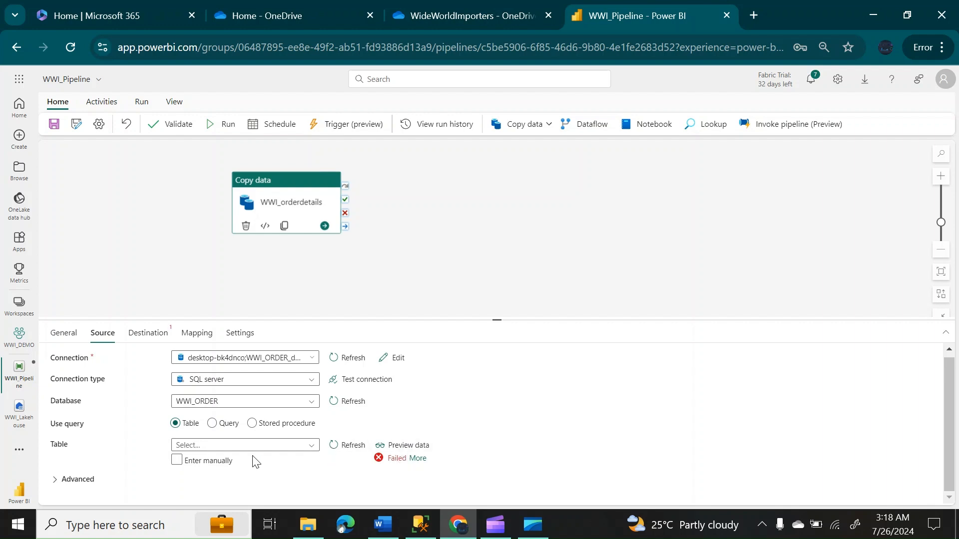
Enable manual table entry for the source and enter the schema name dbo, as given in the SQL Server Management Studio query.
click(178, 464)
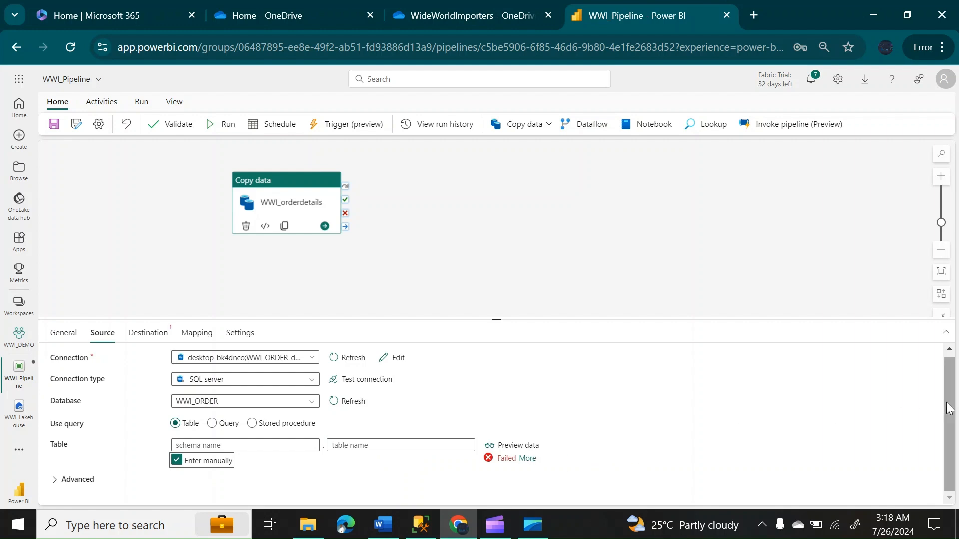
click(264, 446)
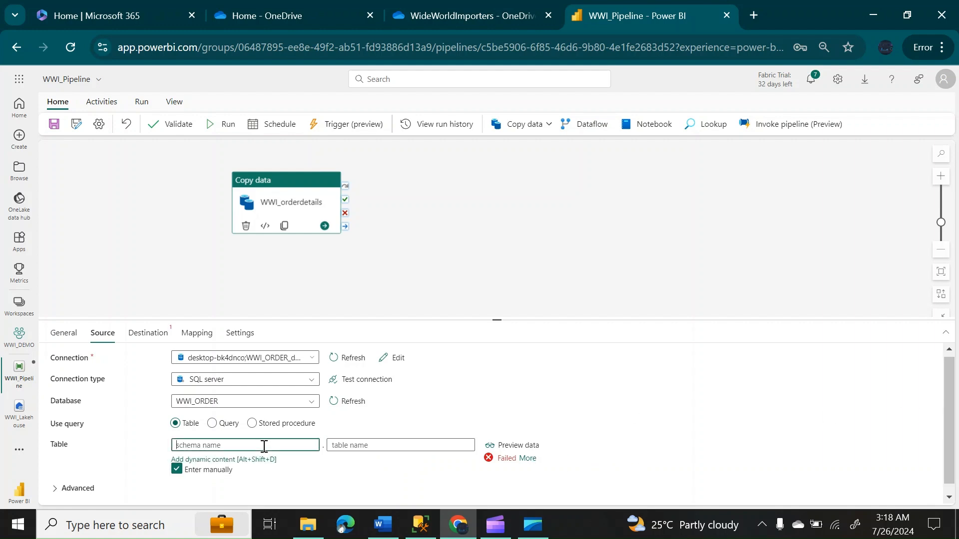
click(420, 528)
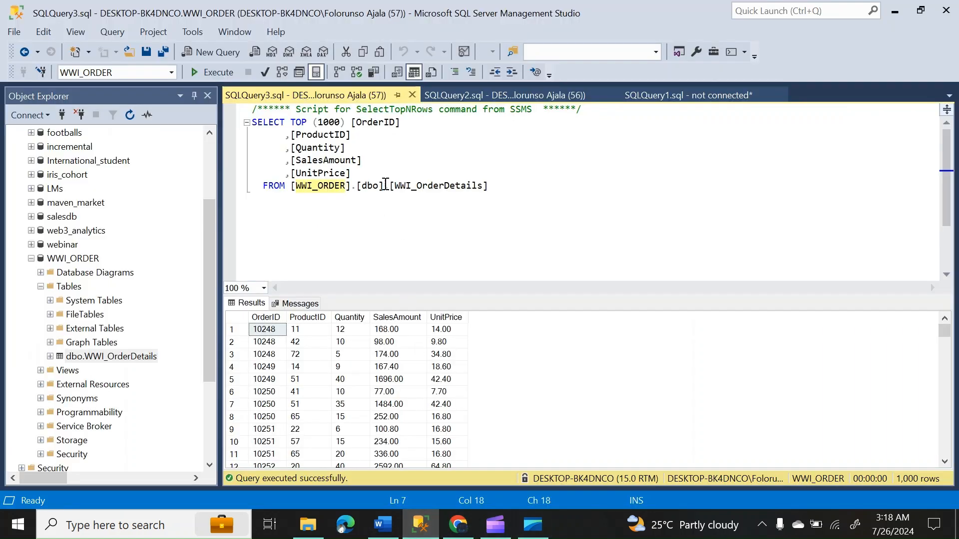
click(364, 185)
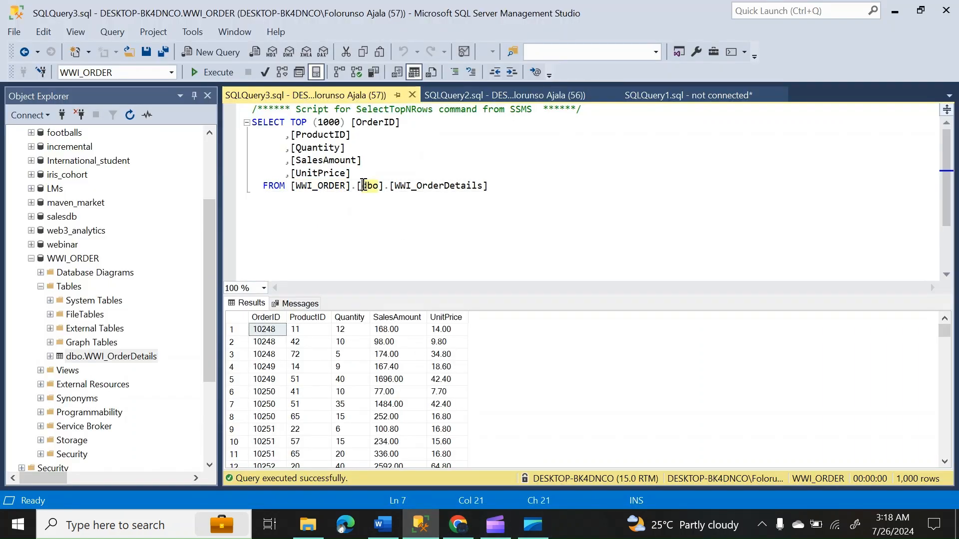
click(457, 529)
text(dbo)
Set the source table name to WWI_OrderDetails, as given in the FROM clause of the SQL Server Management Studio query.
click(369, 446)
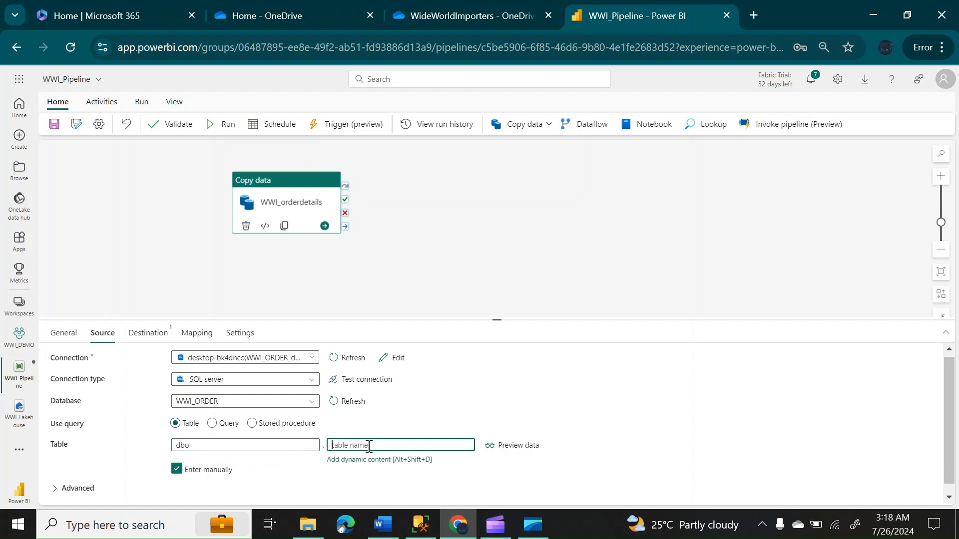
click(421, 525)
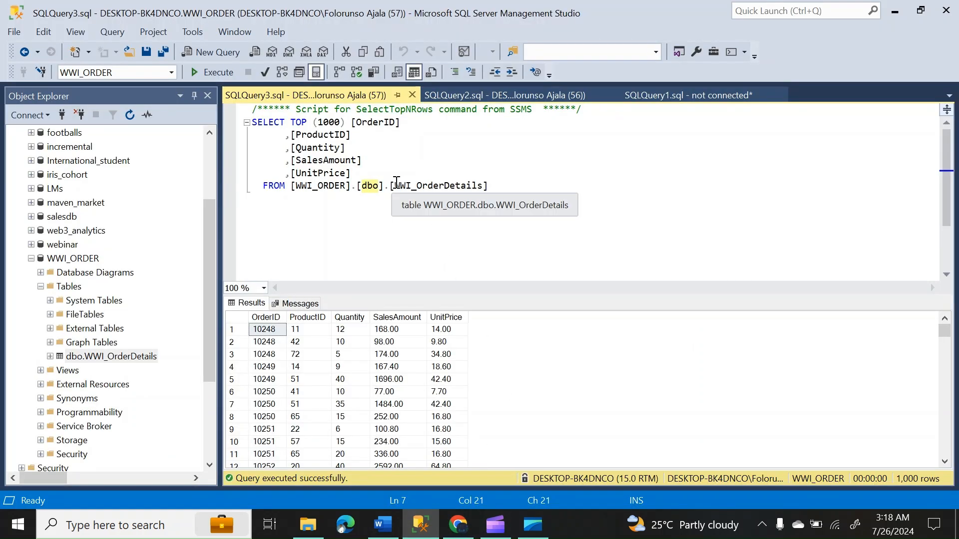
click(485, 187)
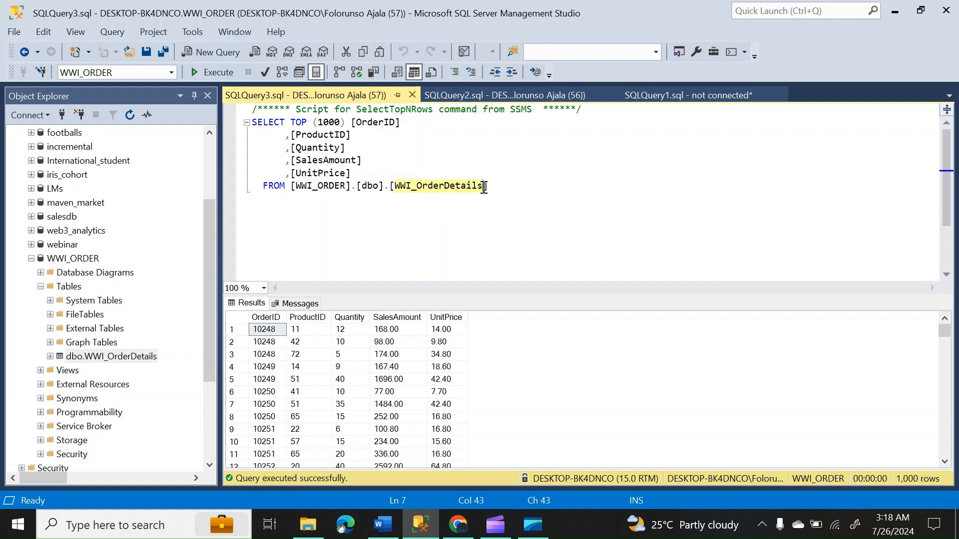
click(458, 524)
text(WWI_OrderDetails)
Preview the source data, compare it with the query results in SQL Server Management Studio, and close the preview.
click(529, 452)
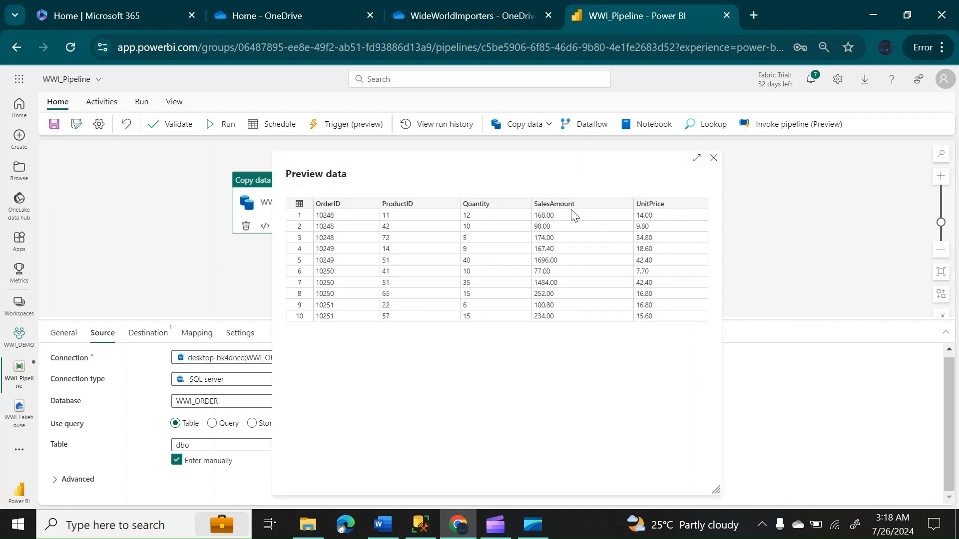
click(420, 524)
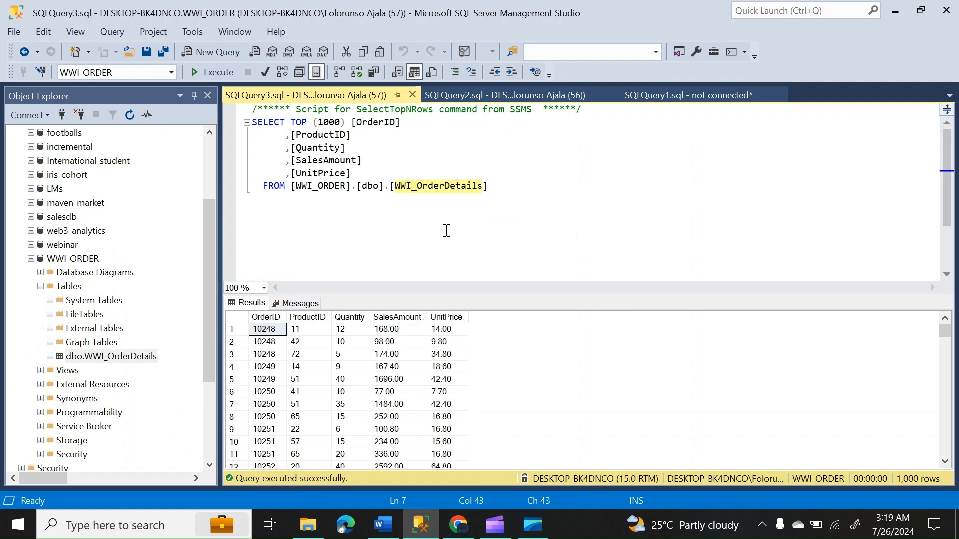
mouse_move(460, 528)
click(475, 468)
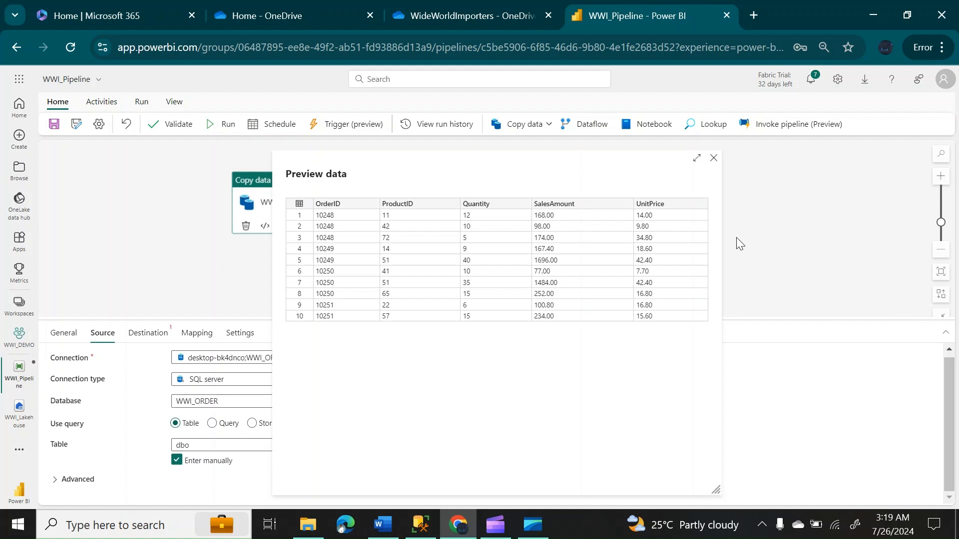
click(714, 158)
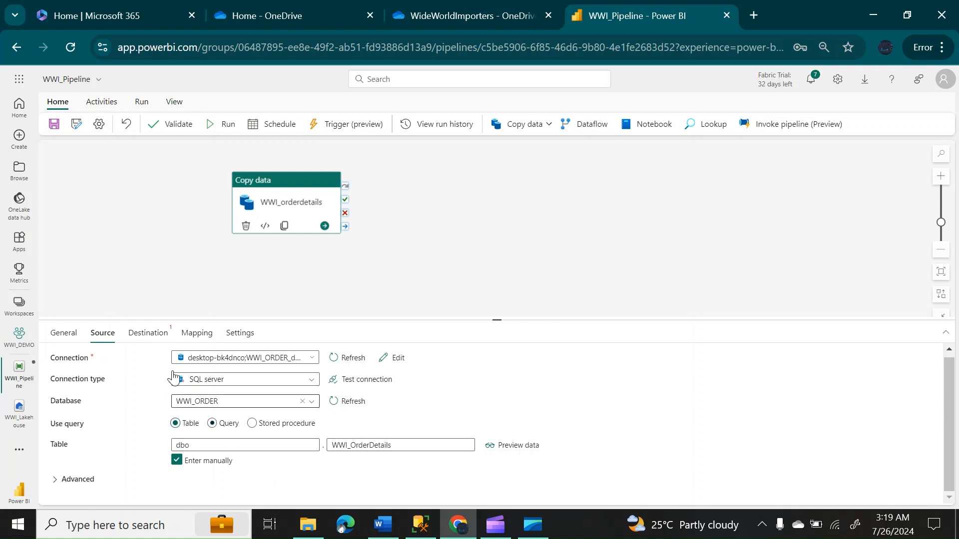
Choose the existing WWI_Lakehouse in the WWI_DEMO workspace from the OneLake data hub as the copy activity's destination.
click(155, 338)
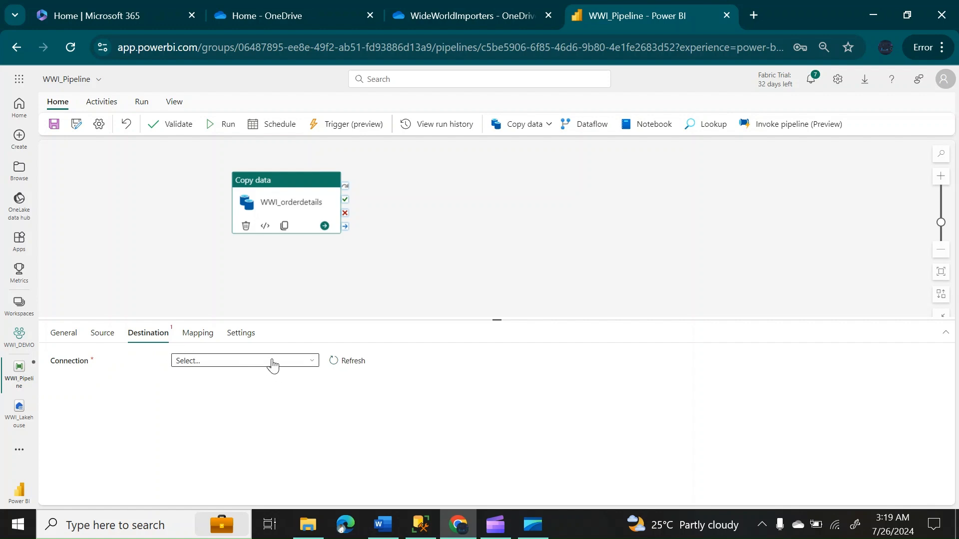
click(305, 365)
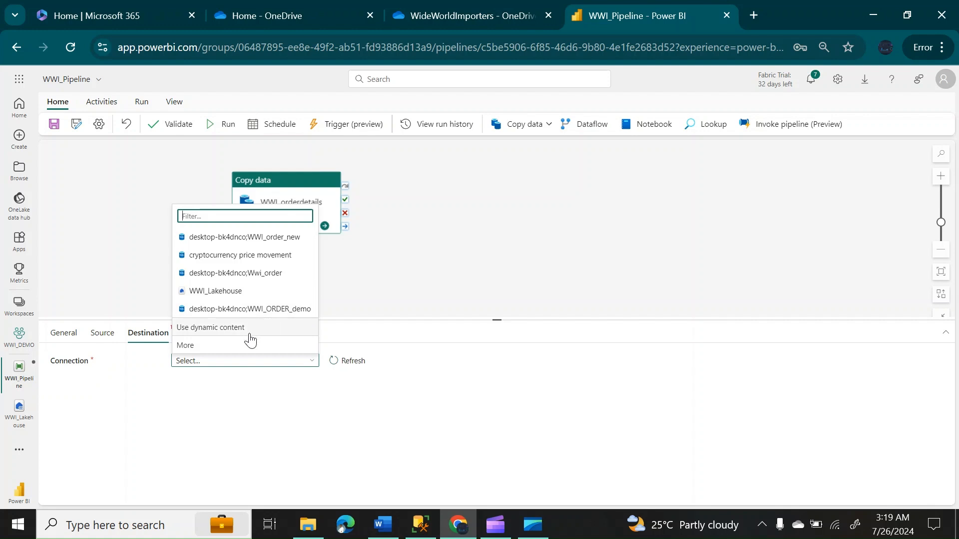
click(193, 352)
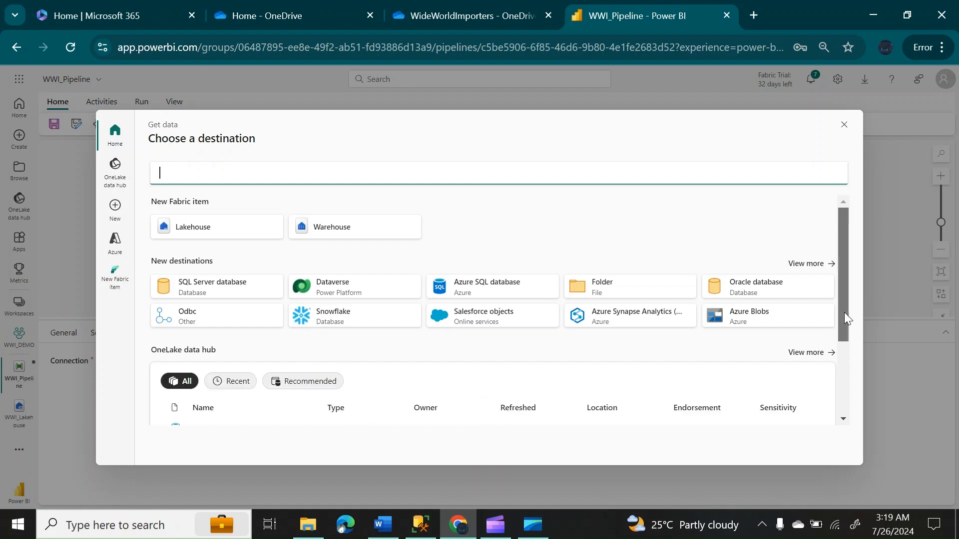
drag(844, 312, 844, 423)
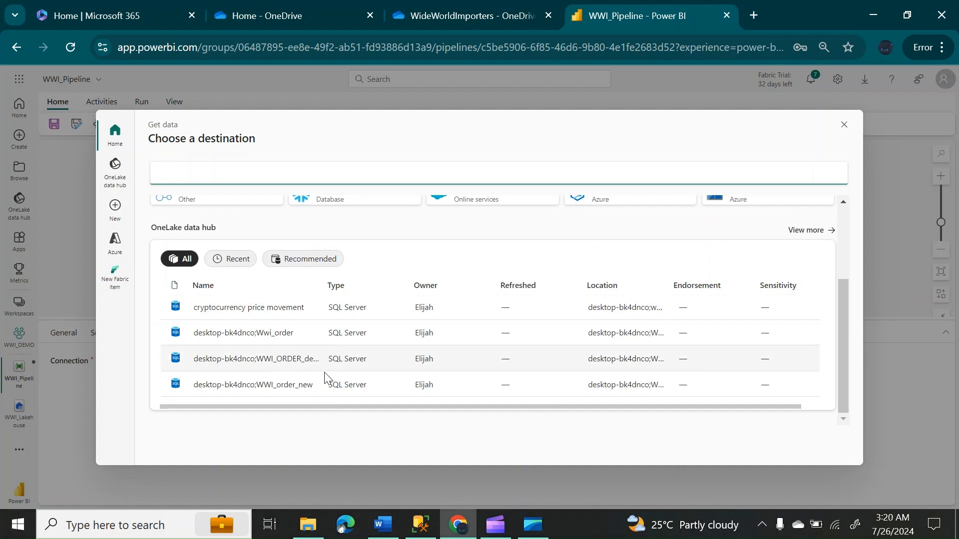
drag(844, 377, 835, 299)
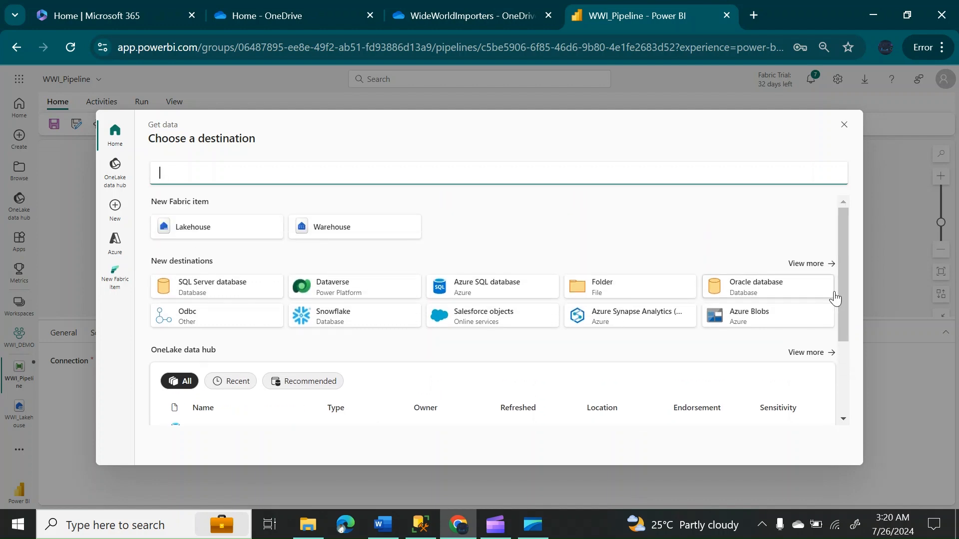
click(226, 229)
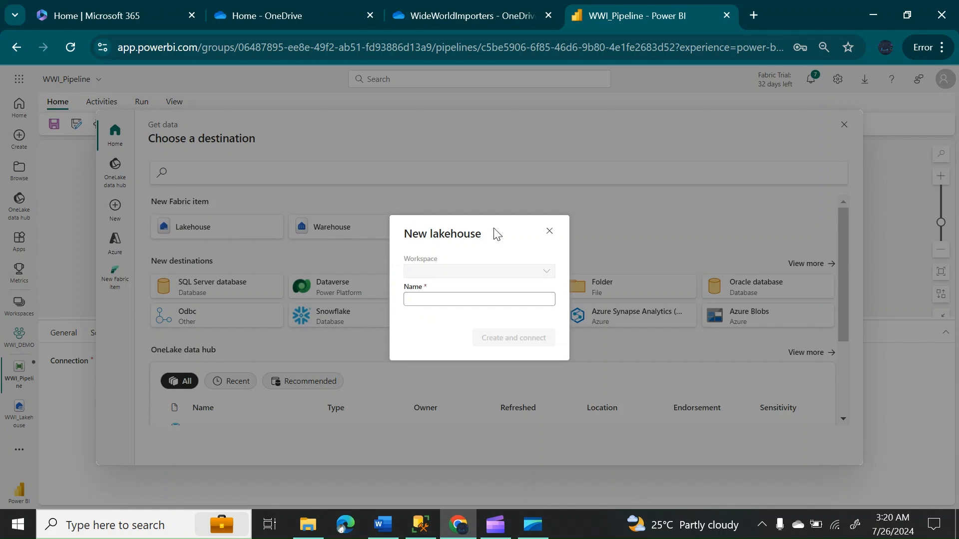
click(550, 233)
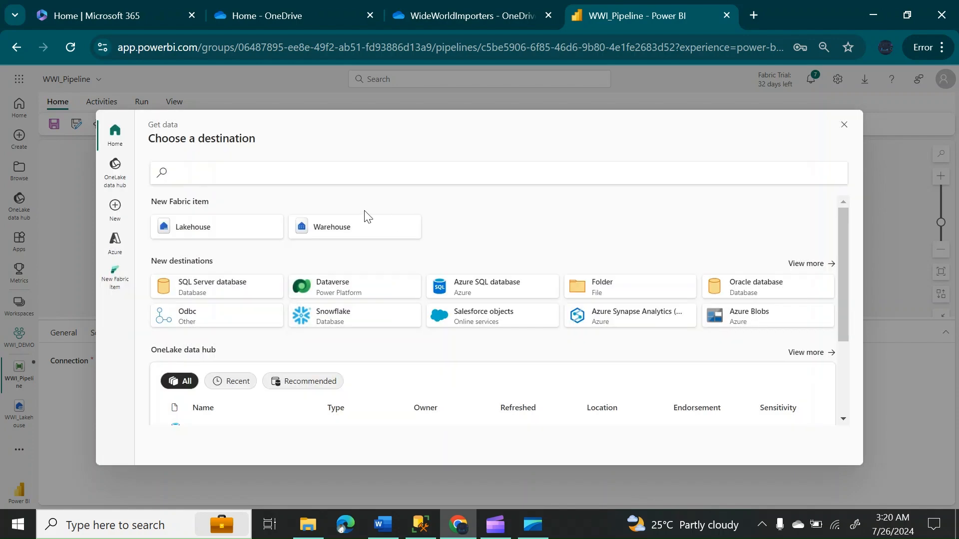
drag(844, 244, 845, 378)
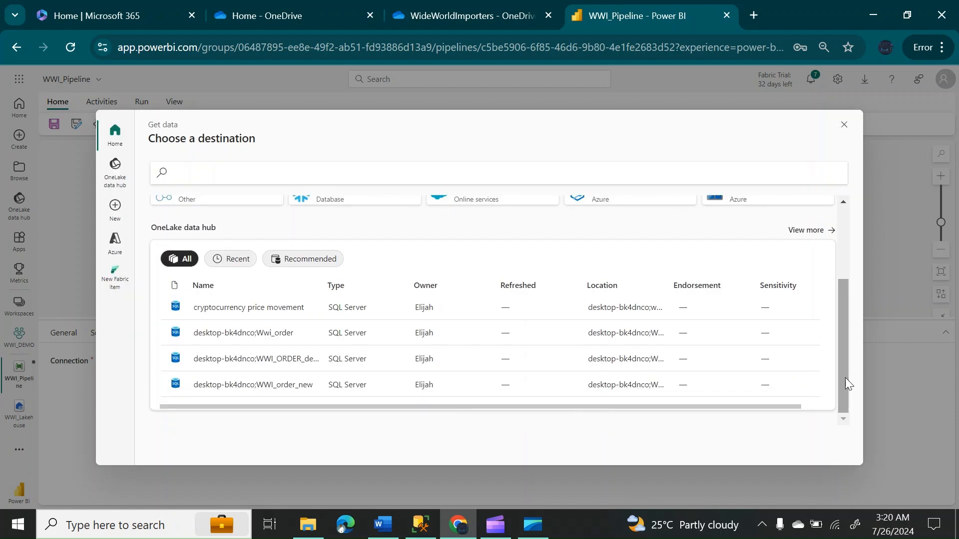
click(805, 230)
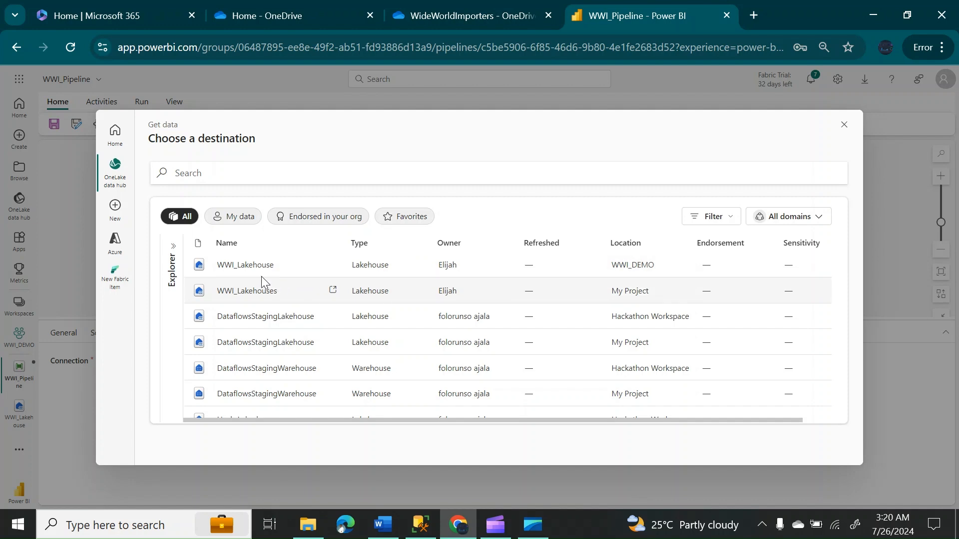
click(250, 270)
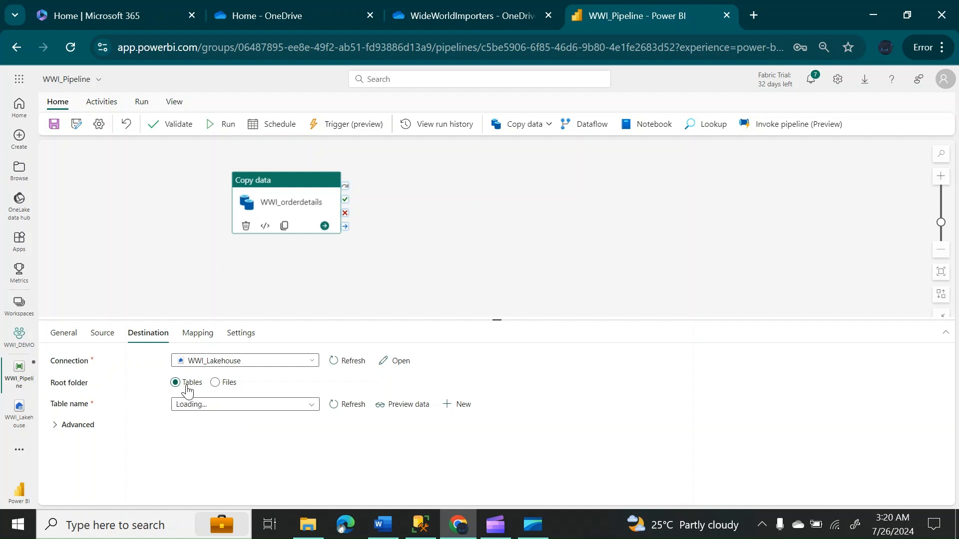
Create a new destination table named WWI_orderdetails in the Tables root folder of WWI_Lakehouse.
click(314, 410)
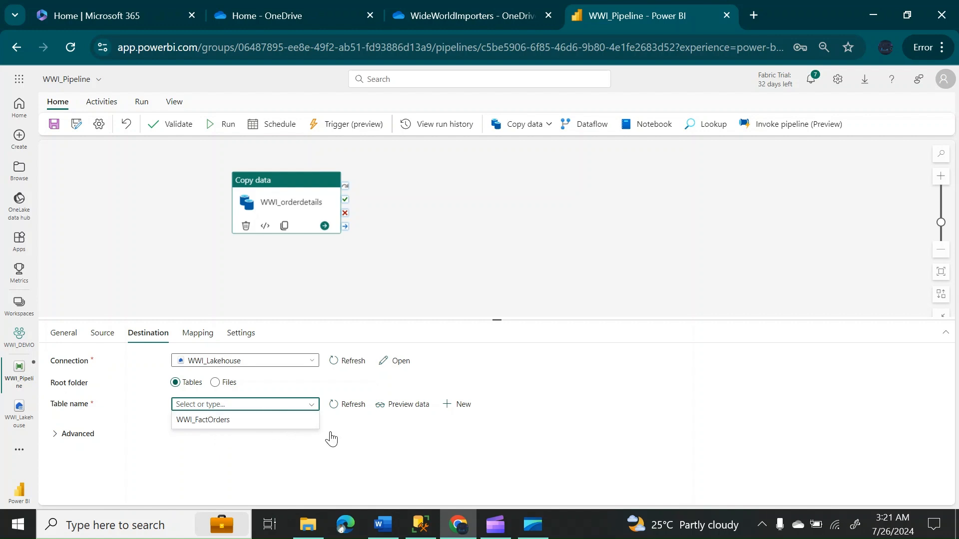
click(382, 441)
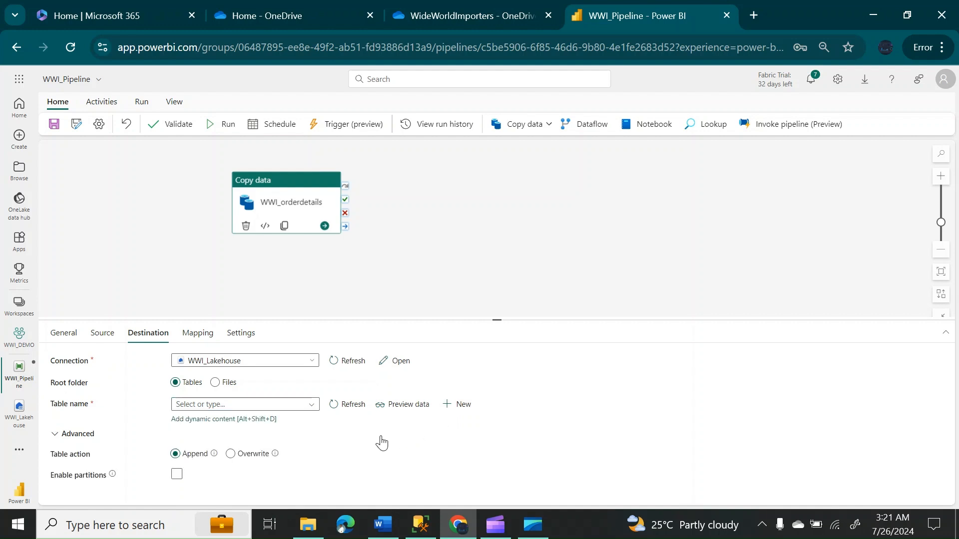
click(451, 409)
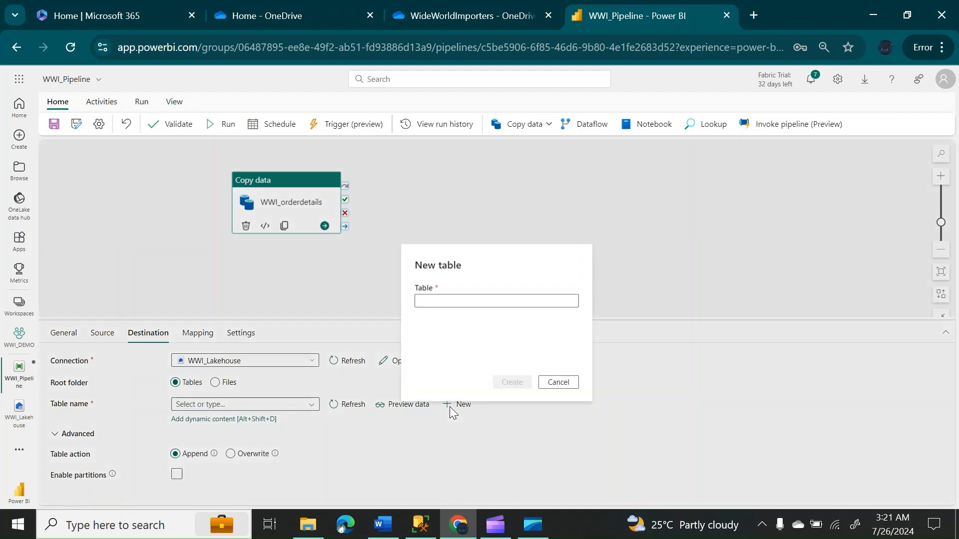
click(440, 300)
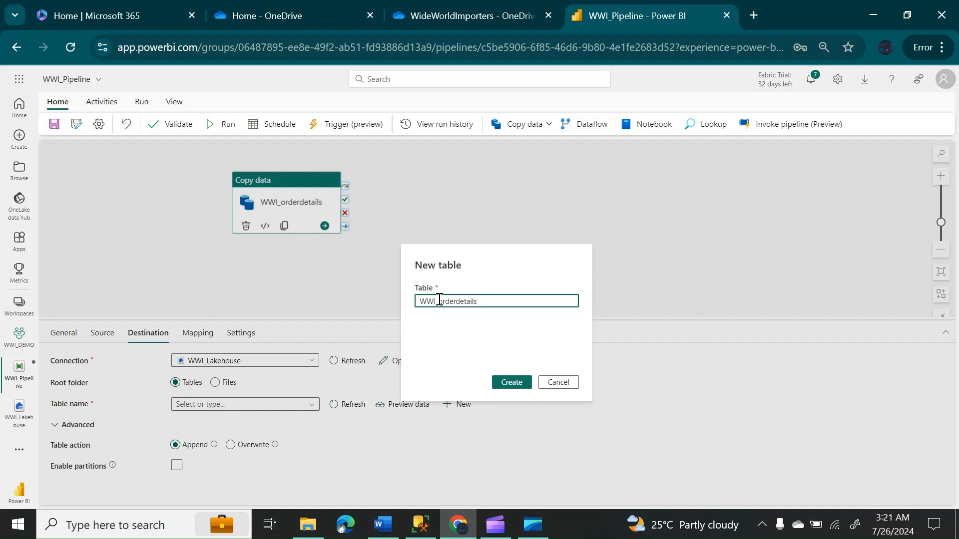
click(512, 383)
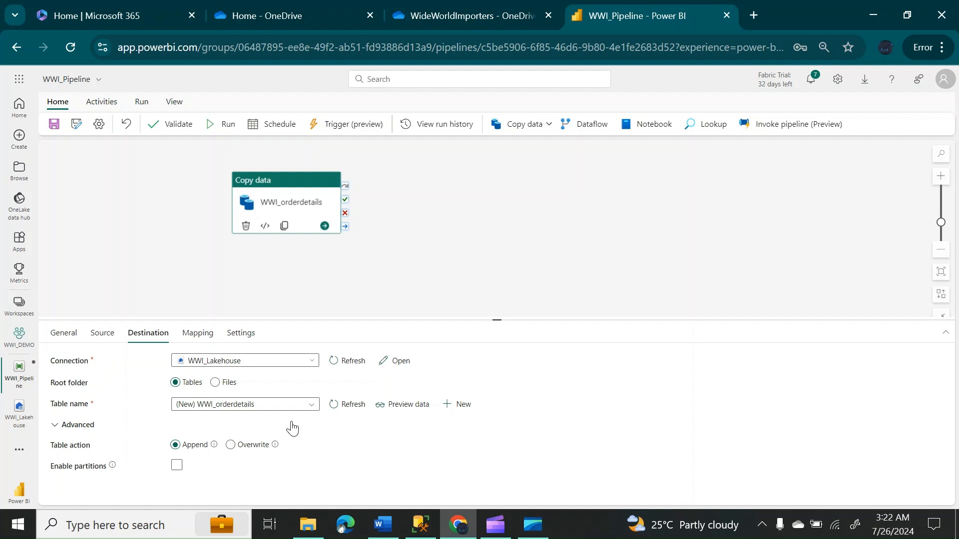
Review the copy activity's mapping options and its throughput, parallelism, fault tolerance, logging and staging settings.
click(208, 336)
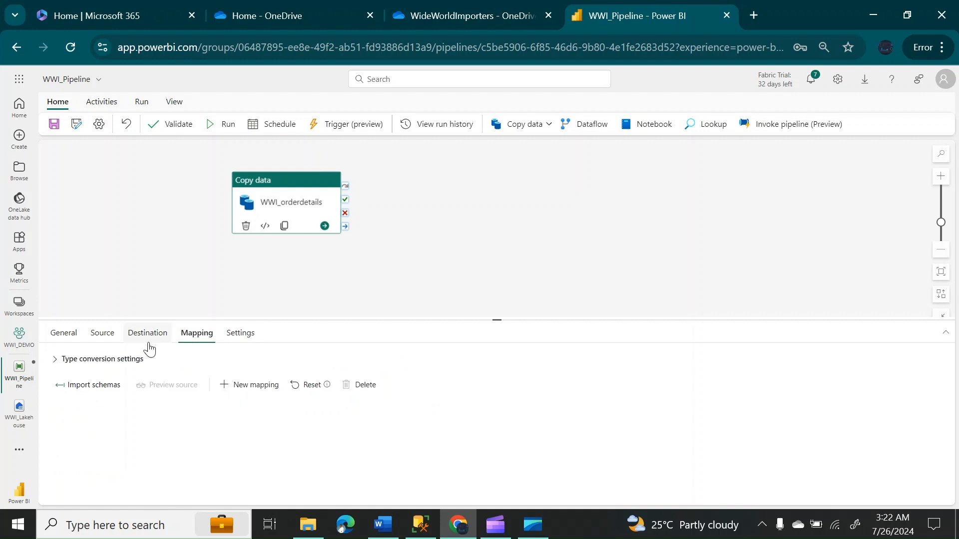
click(238, 340)
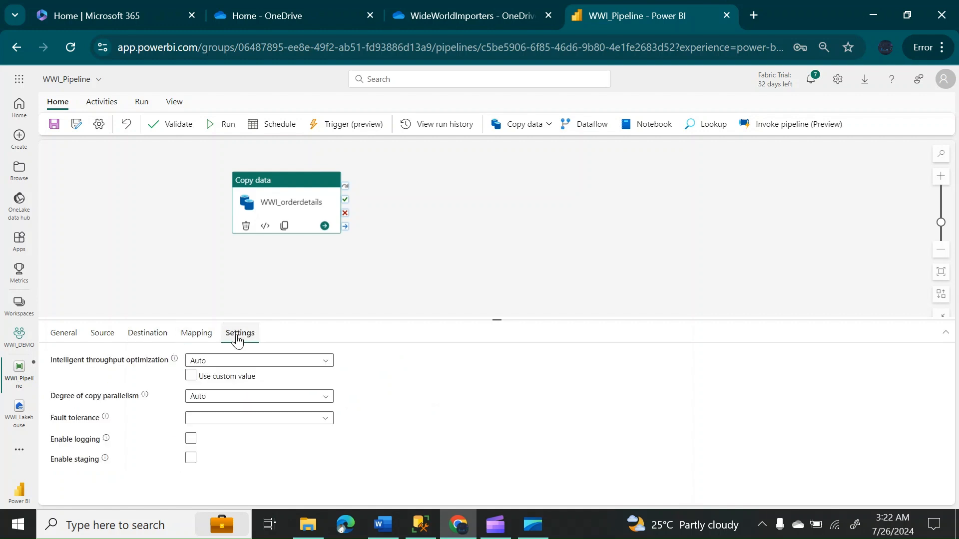
Recheck the copy activity's destination, source and general settings, and save and run WWI_Pipeline.
click(149, 338)
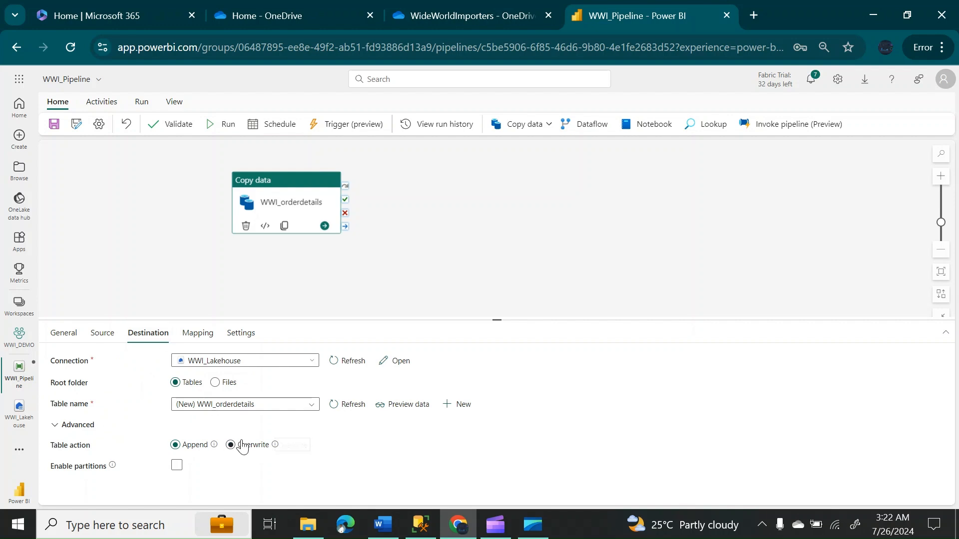
click(102, 339)
click(61, 340)
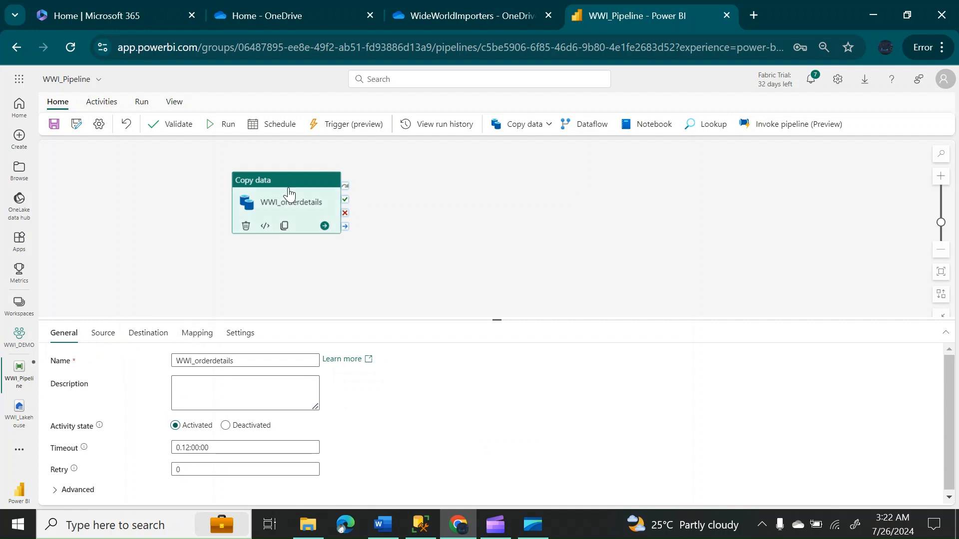
click(146, 340)
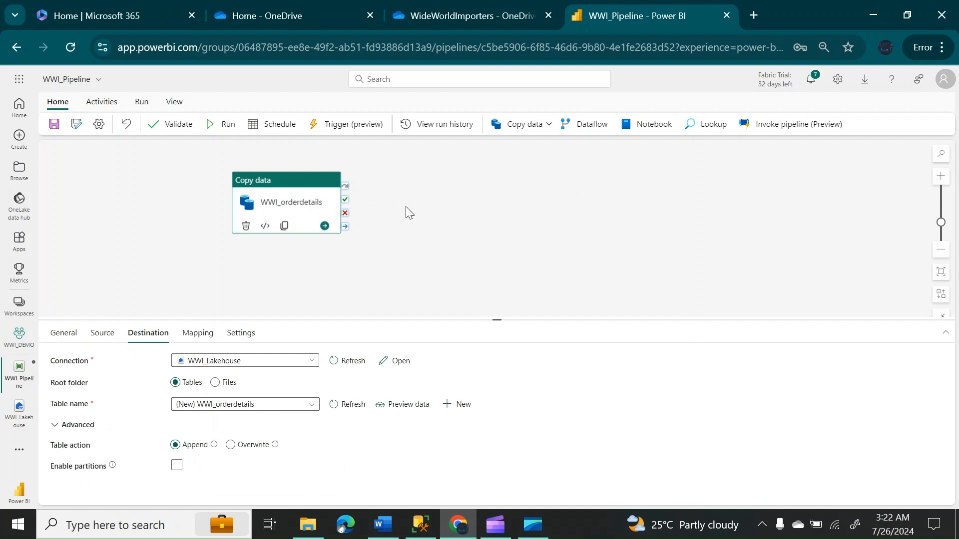
click(214, 127)
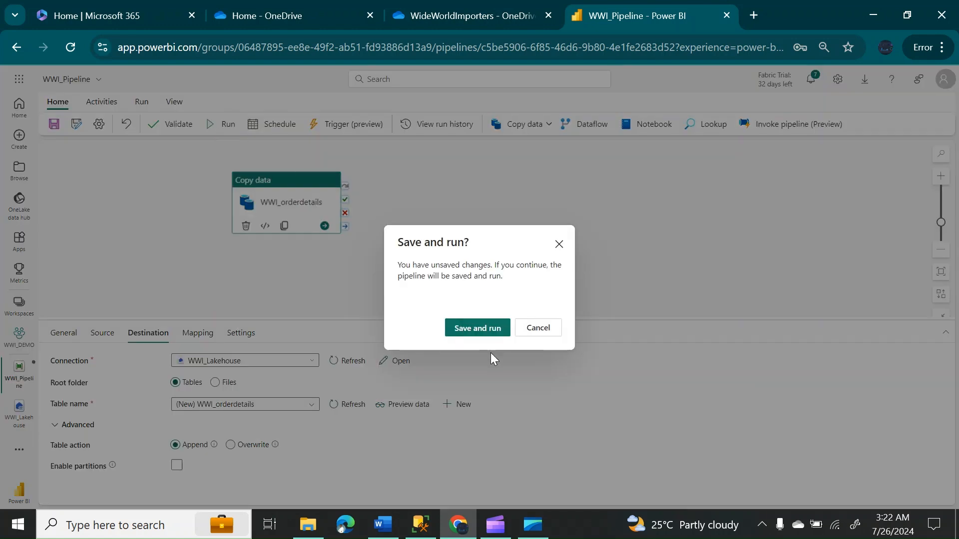
click(473, 330)
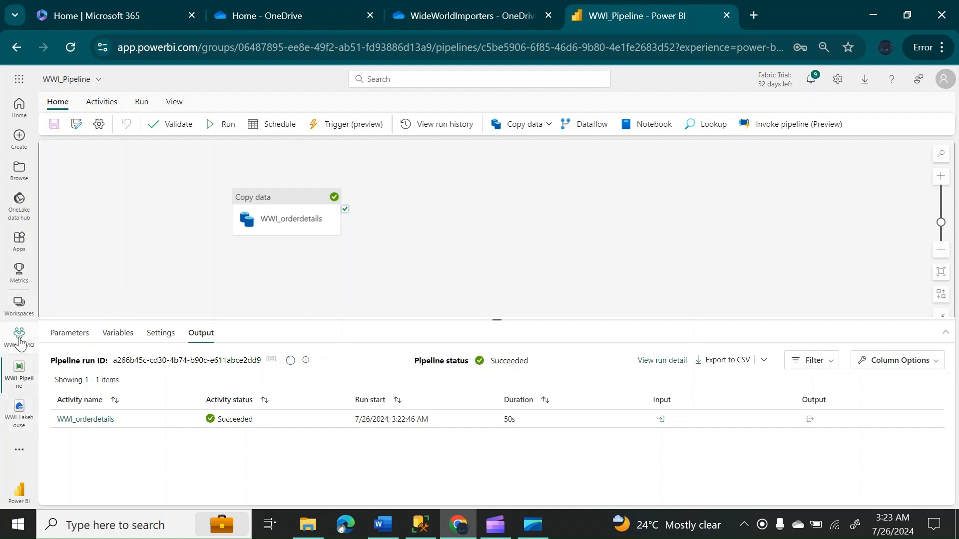
Move WWI_Pipeline from the root of the WWI_DEMO workspace into the World_wide_importer2 folder.
click(19, 306)
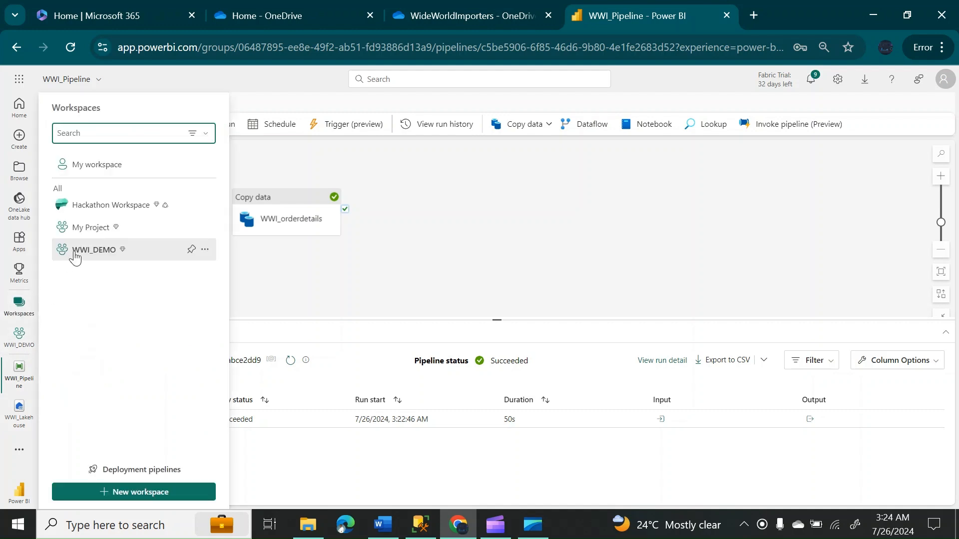
click(91, 250)
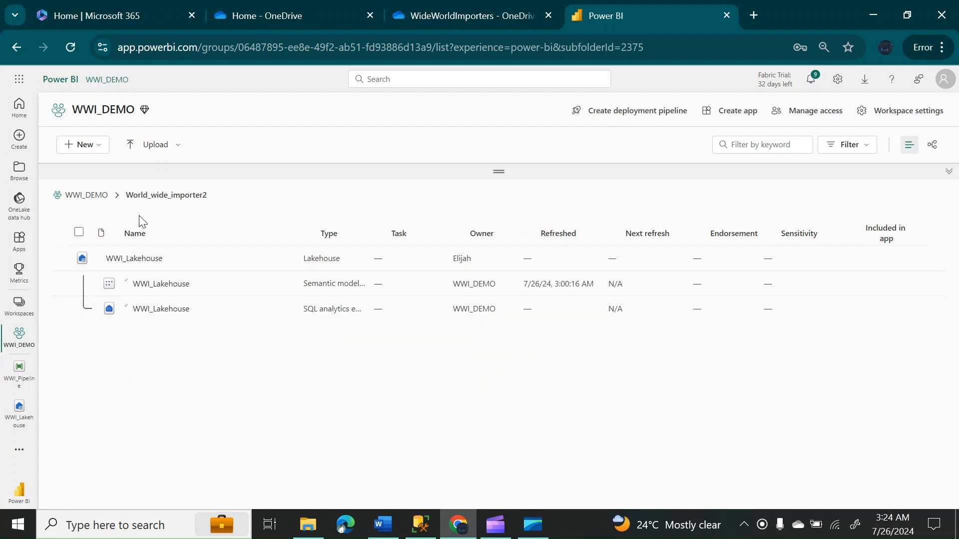
click(91, 195)
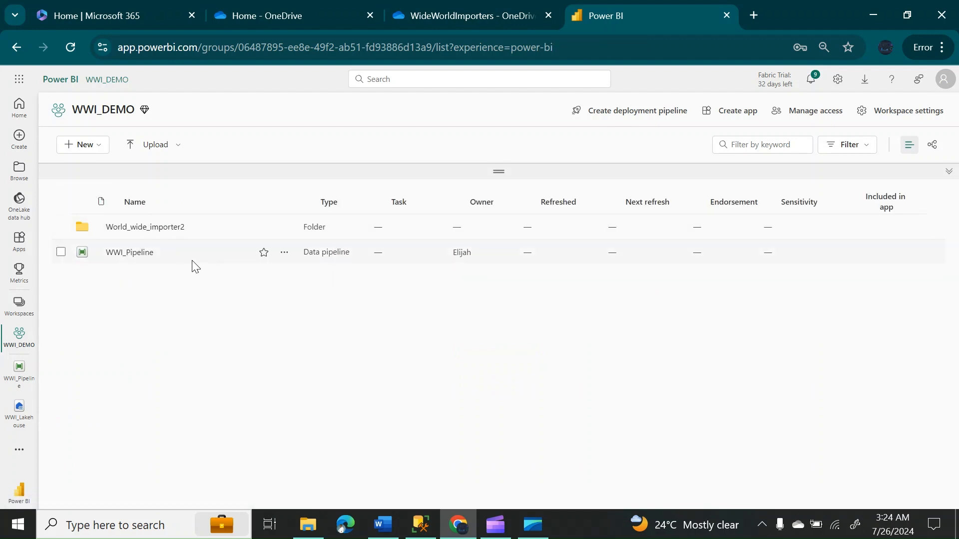
click(61, 253)
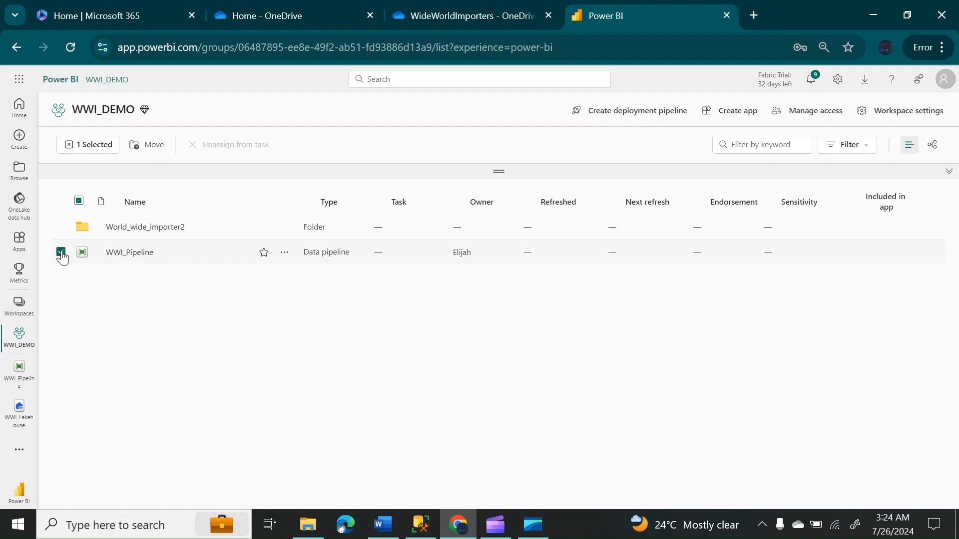
click(150, 145)
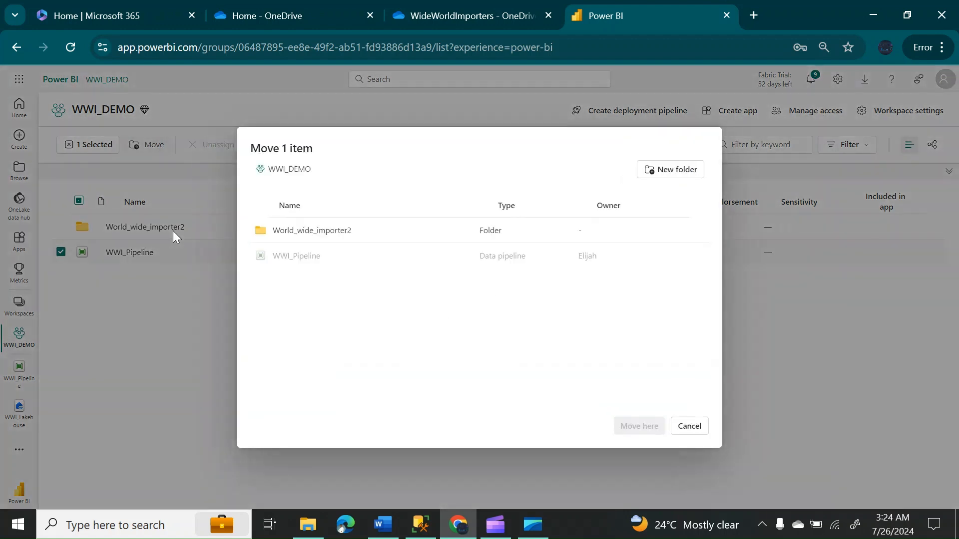
click(307, 231)
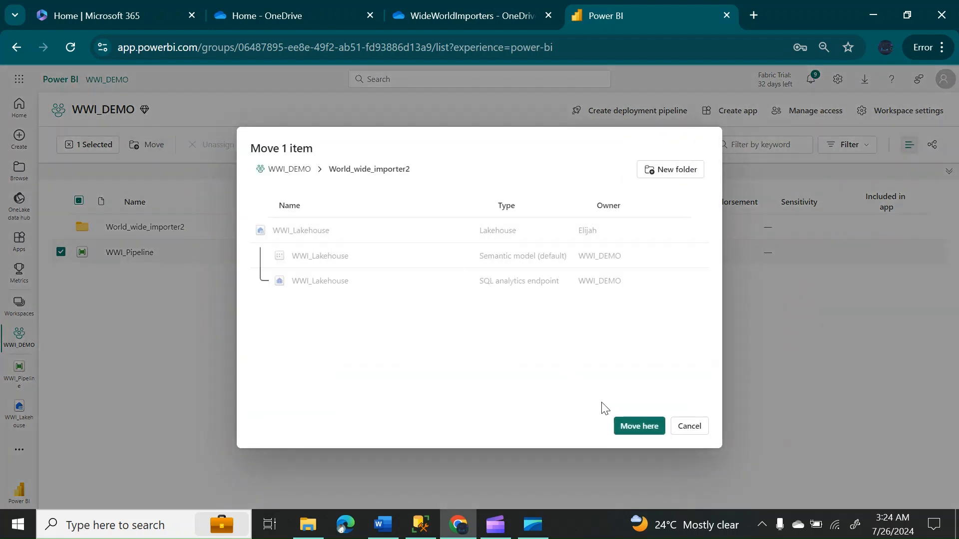
click(632, 427)
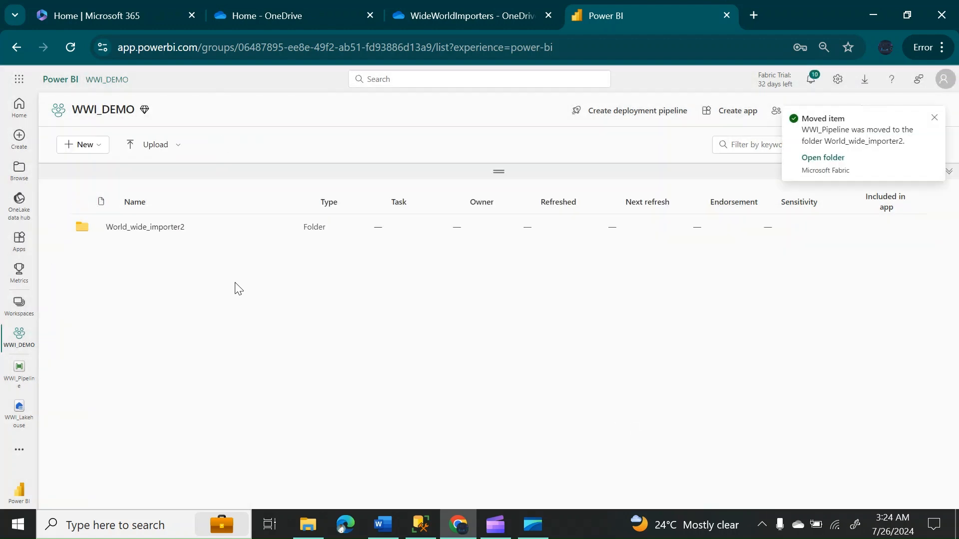
Open WWI_Lakehouse in the World_wide_importer2 folder, refresh its contents and preview the WWI_orderdetails table.
click(148, 228)
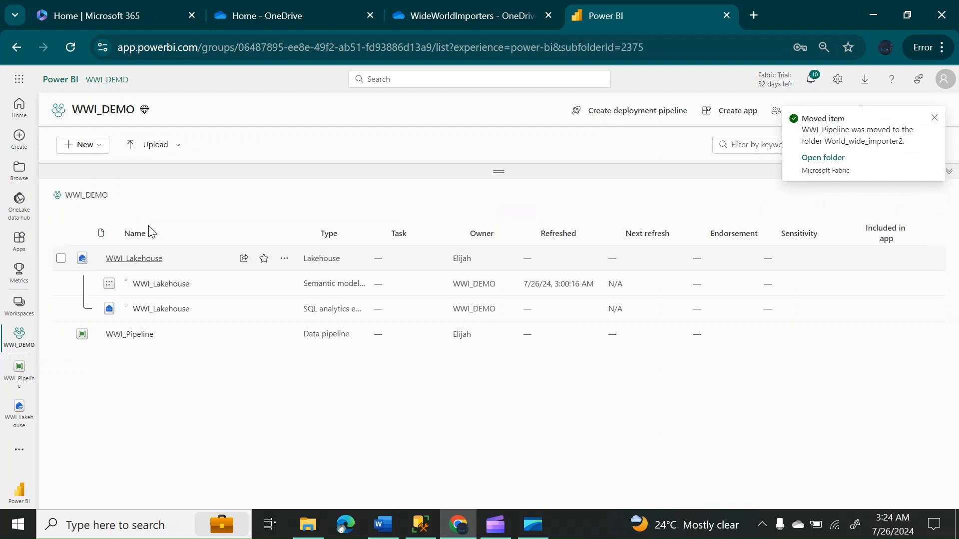
click(147, 265)
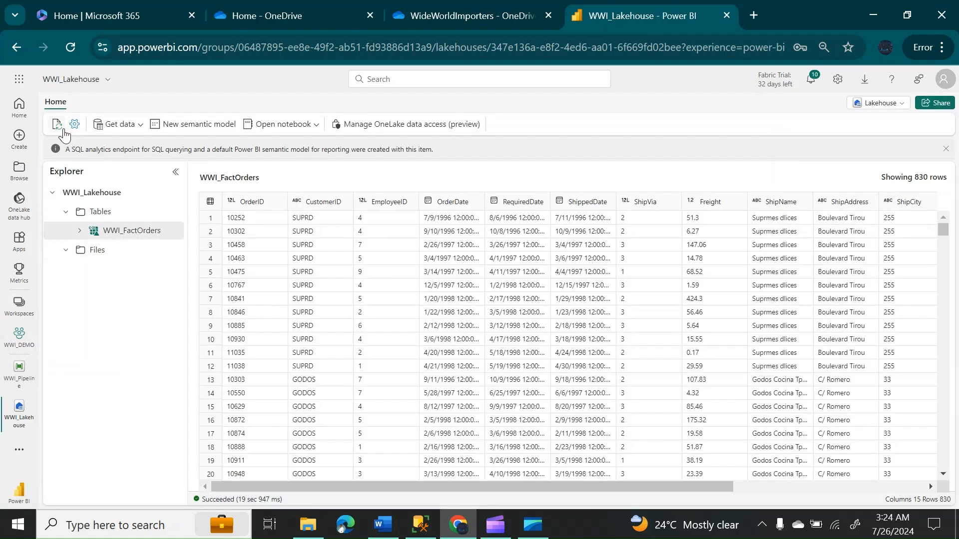
click(59, 128)
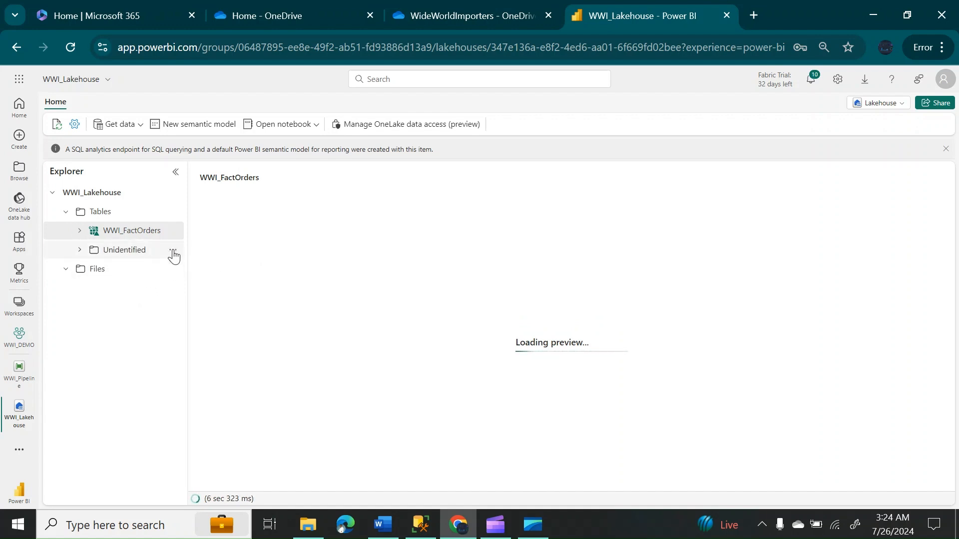
click(173, 250)
click(194, 293)
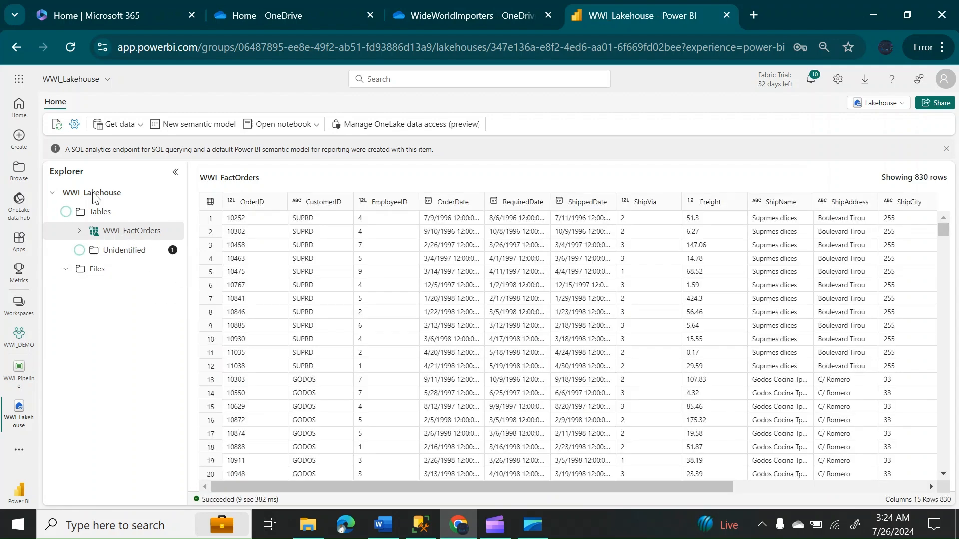
click(58, 128)
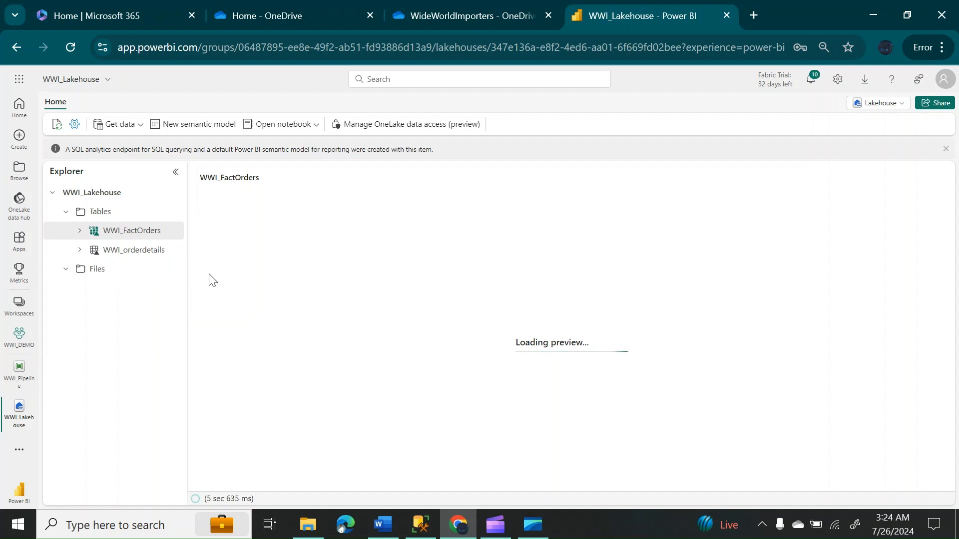
click(138, 253)
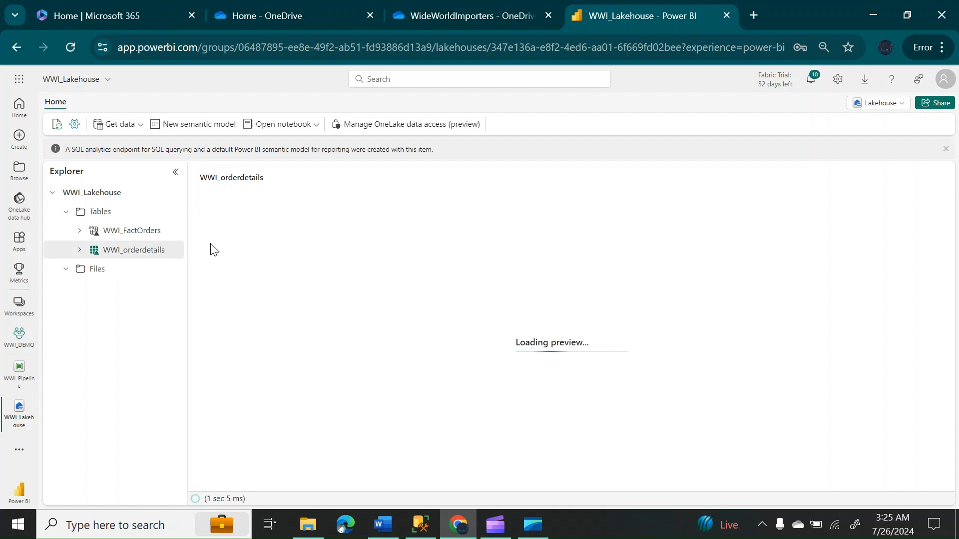